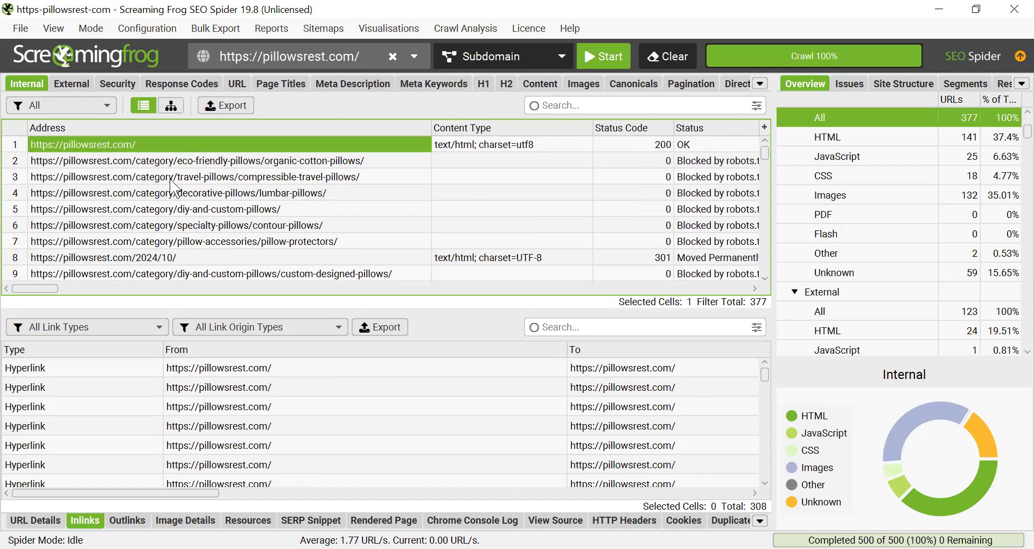
Show the crawl's external URLs, look over their addresses and status codes, and review the available content-type filters.
click(412, 57)
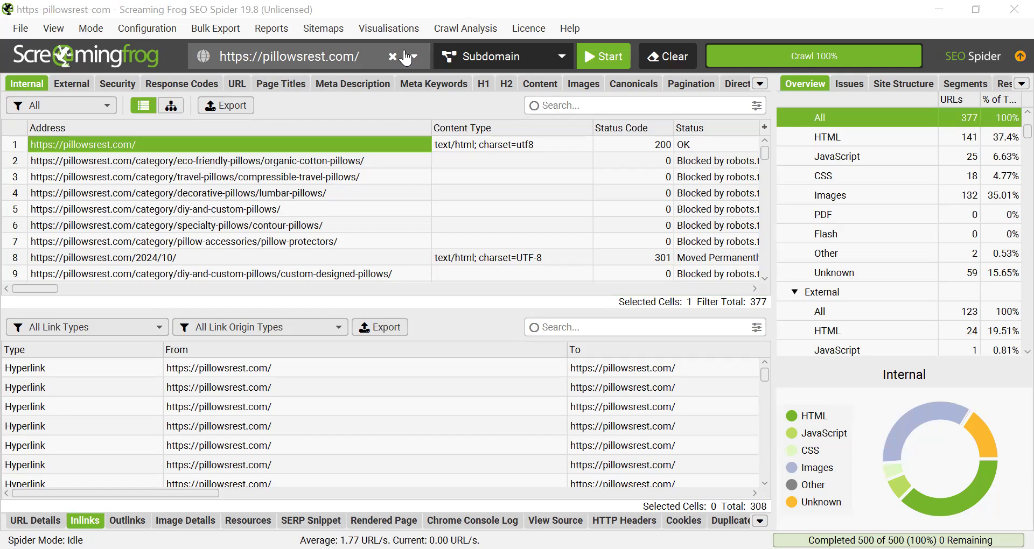
click(76, 86)
scroll(517, 204, down, 1)
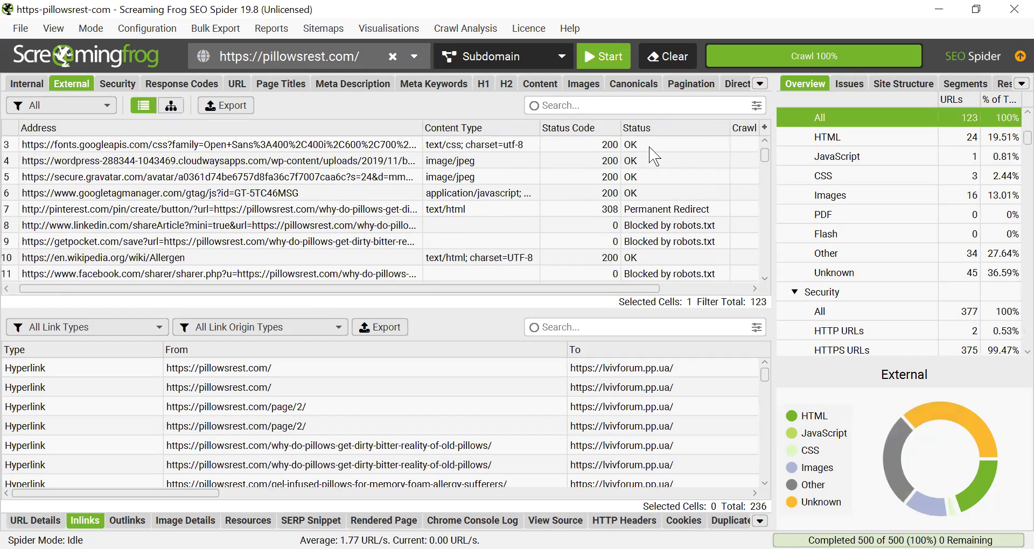
scroll(612, 157, up, 1)
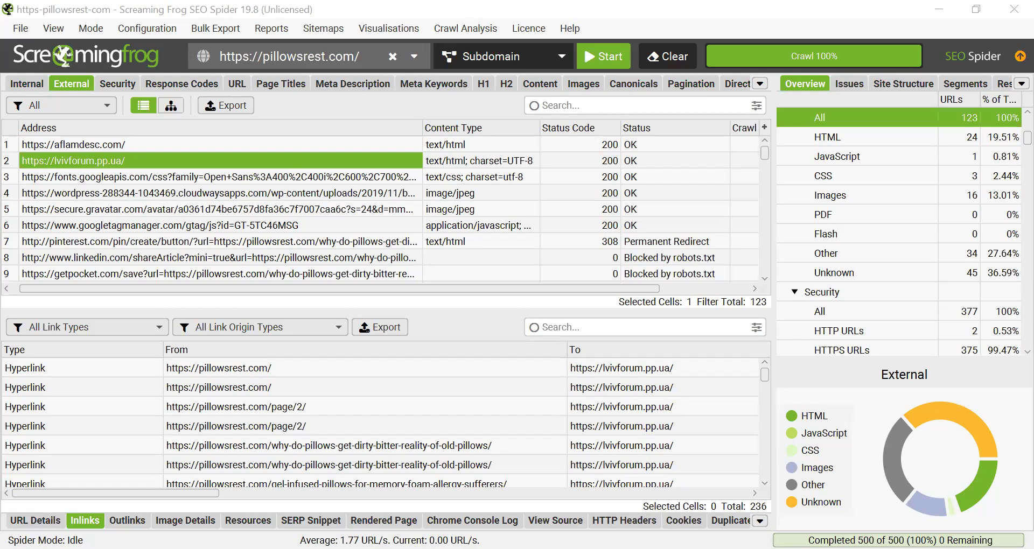
click(82, 114)
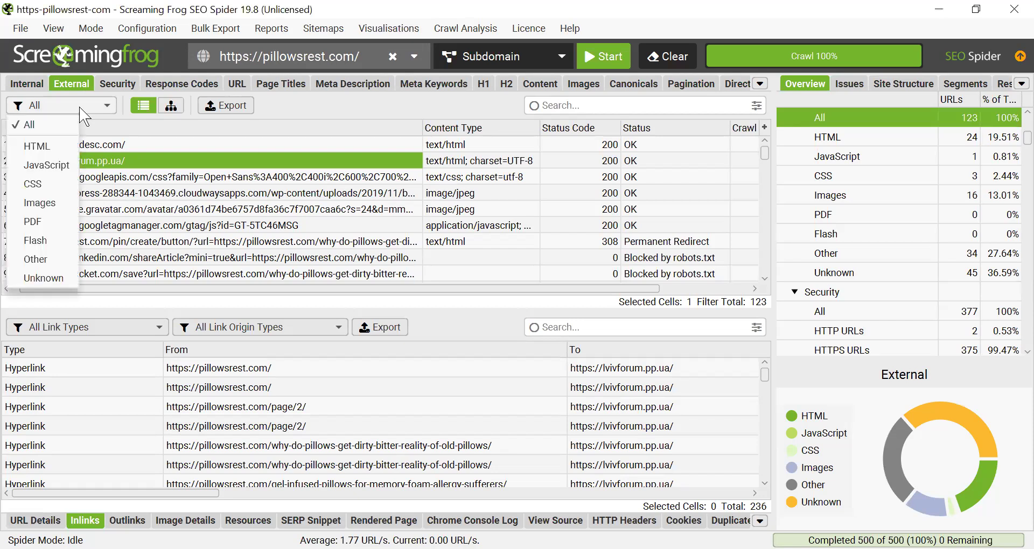
click(81, 107)
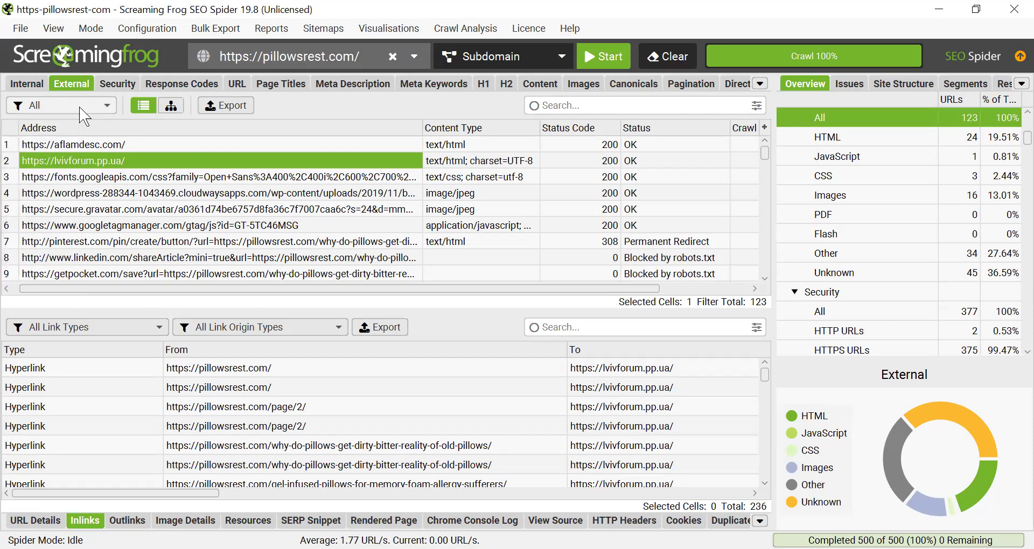
Show the crawl's security results and review the available security filters.
click(111, 84)
click(110, 106)
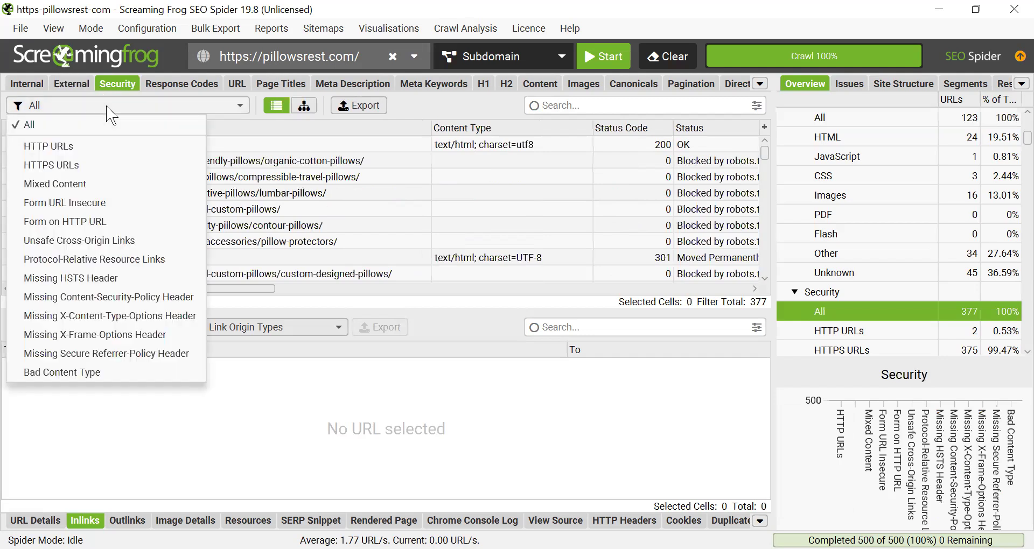
click(107, 107)
click(107, 108)
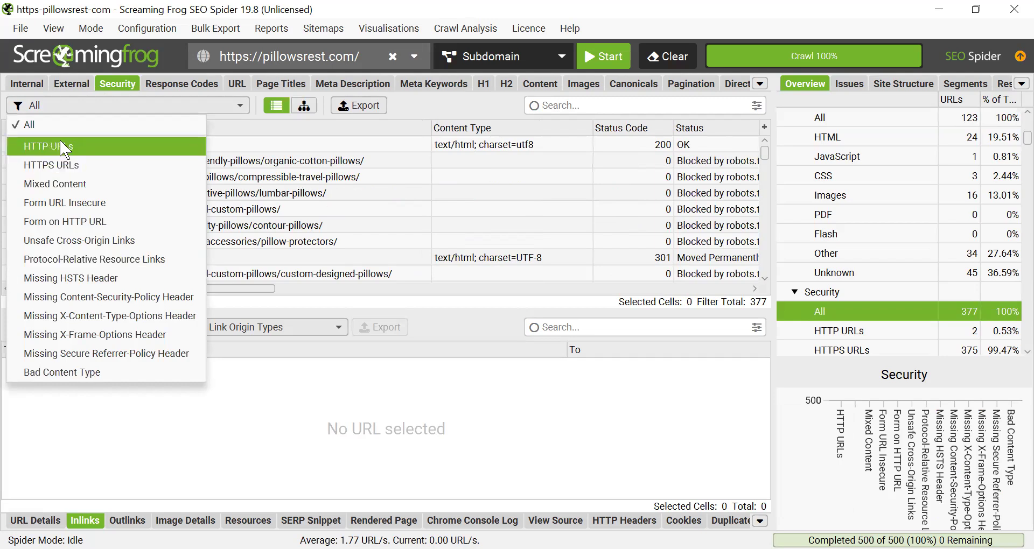
key(Down)
key(Down)
key(Down)
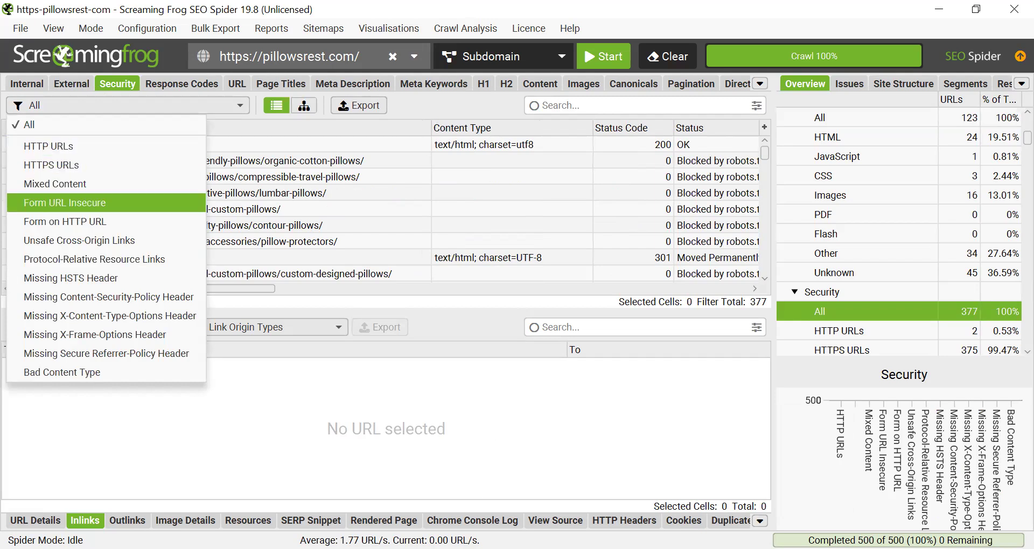
key(alt+Tab)
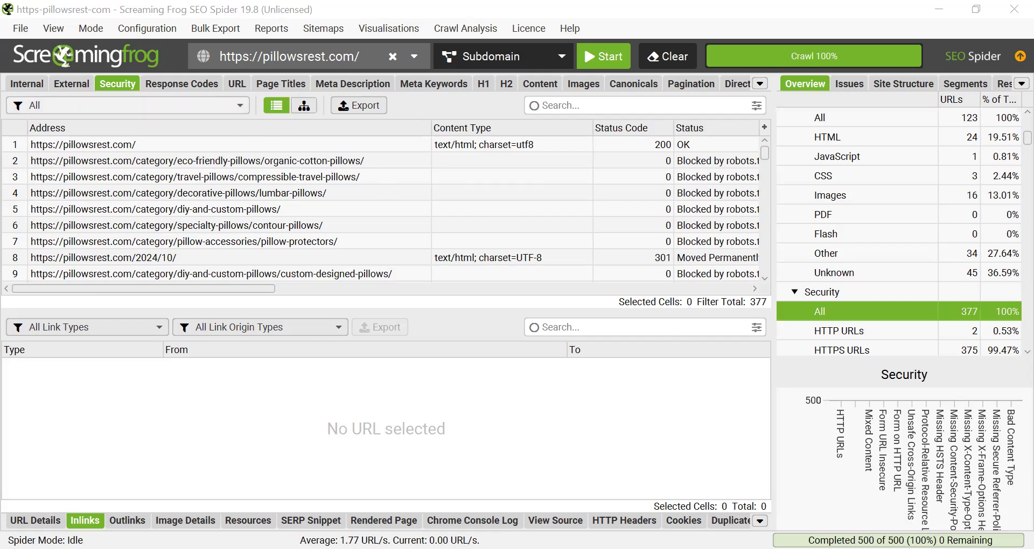
Filter the security results to HTTP URLs.
click(231, 107)
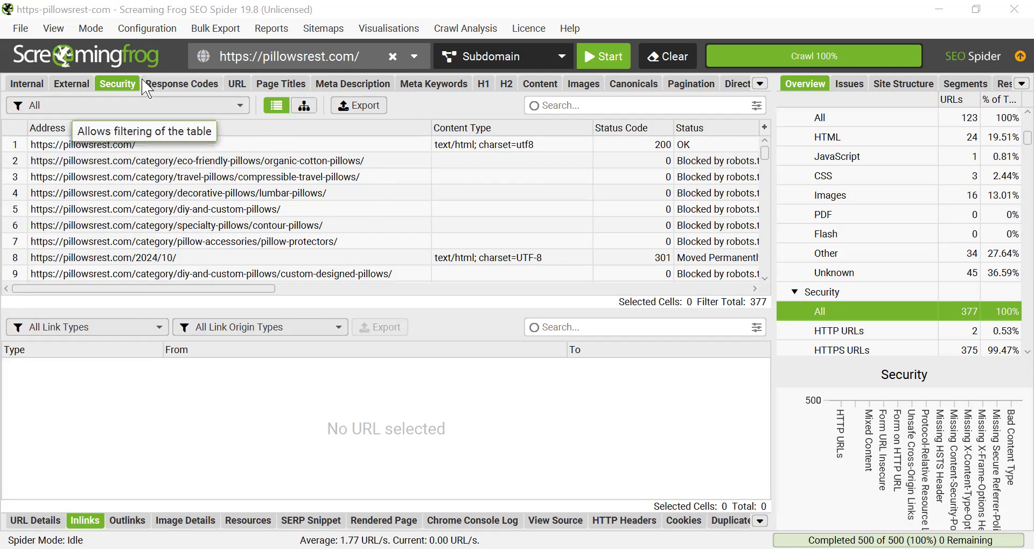
click(149, 117)
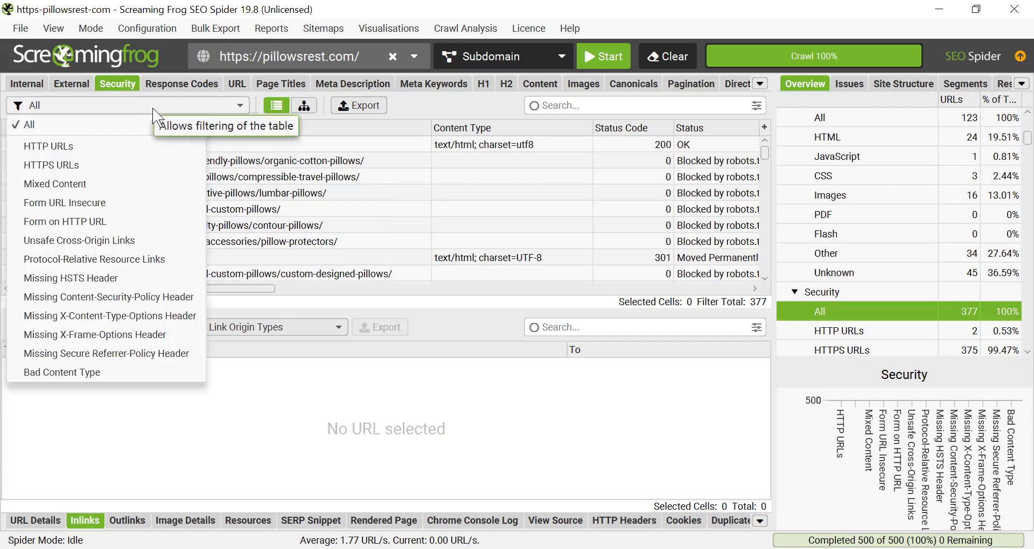
click(79, 149)
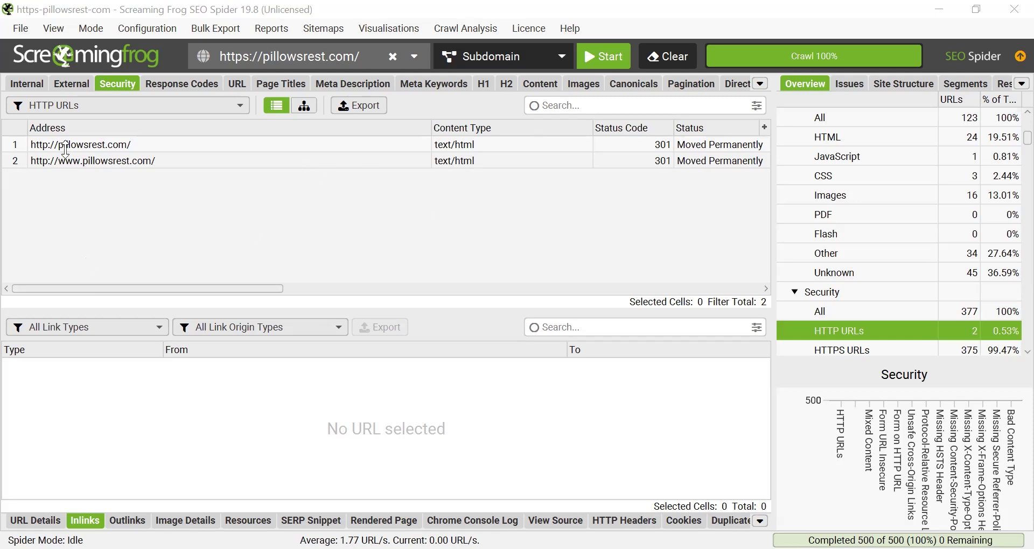
click(45, 149)
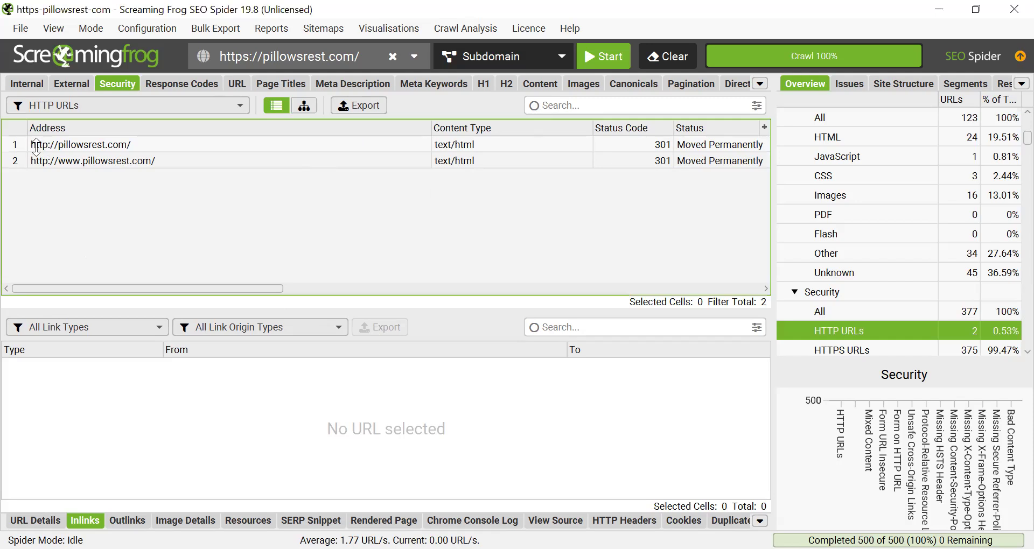
click(18, 145)
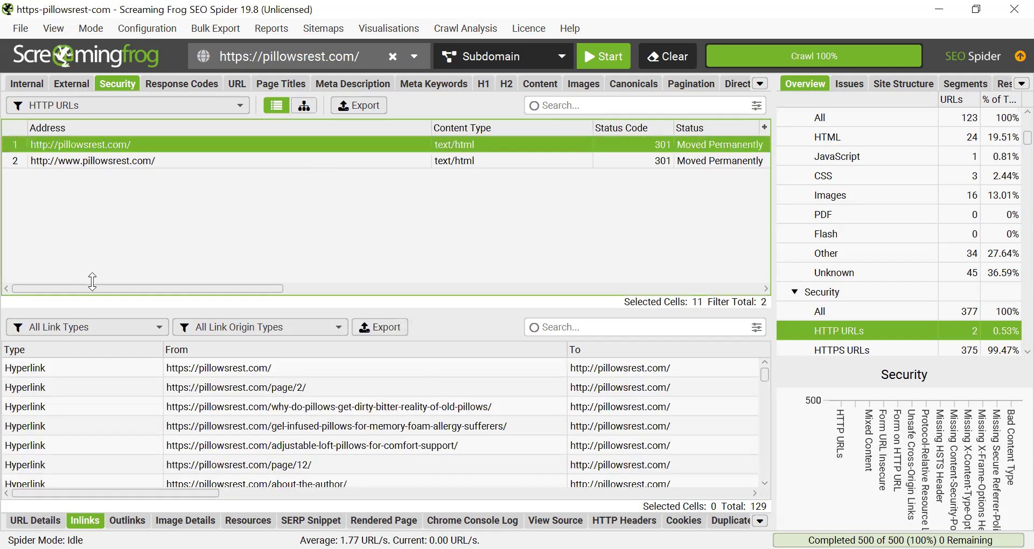
drag(113, 289, 172, 290)
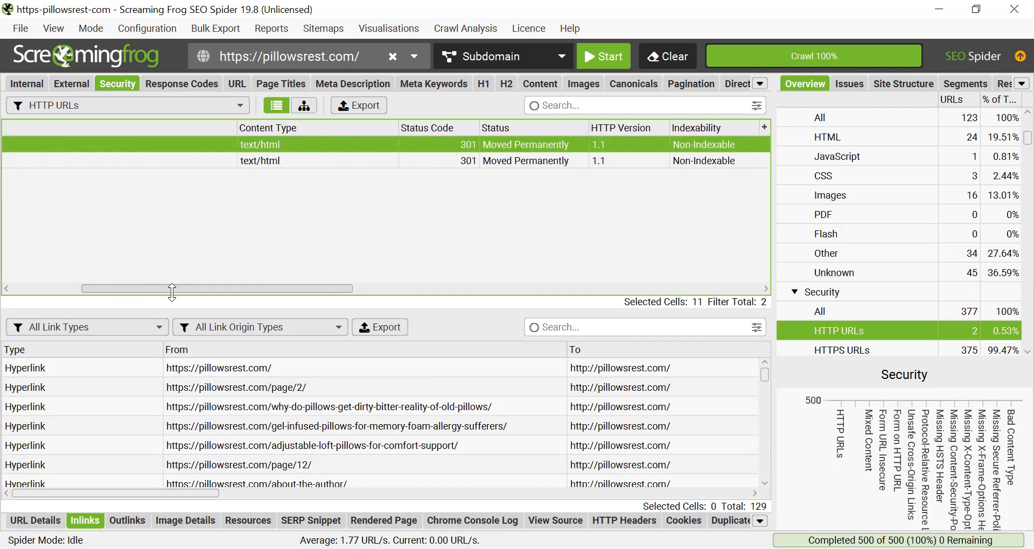
scroll(335, 216, right, 10)
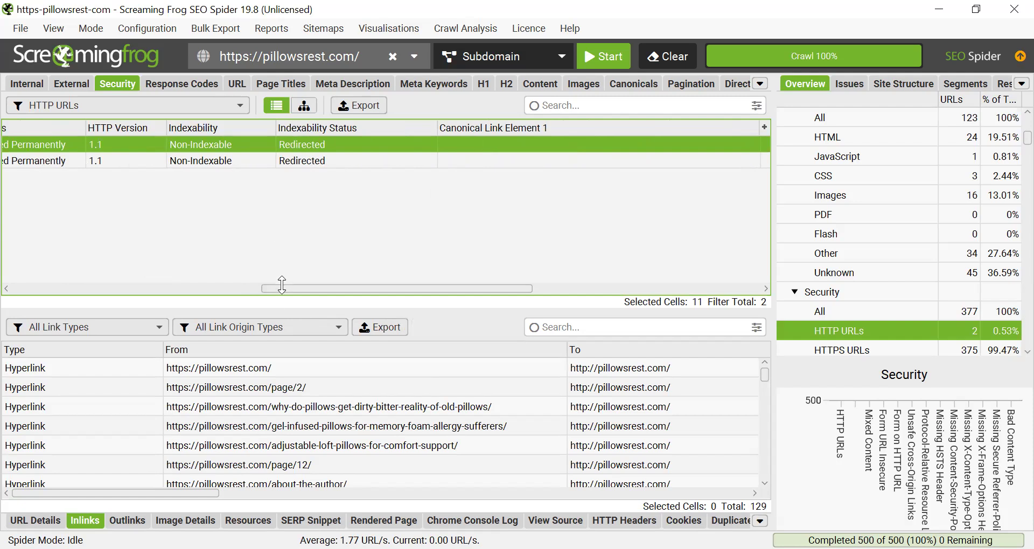
scroll(96, 260, left, 13)
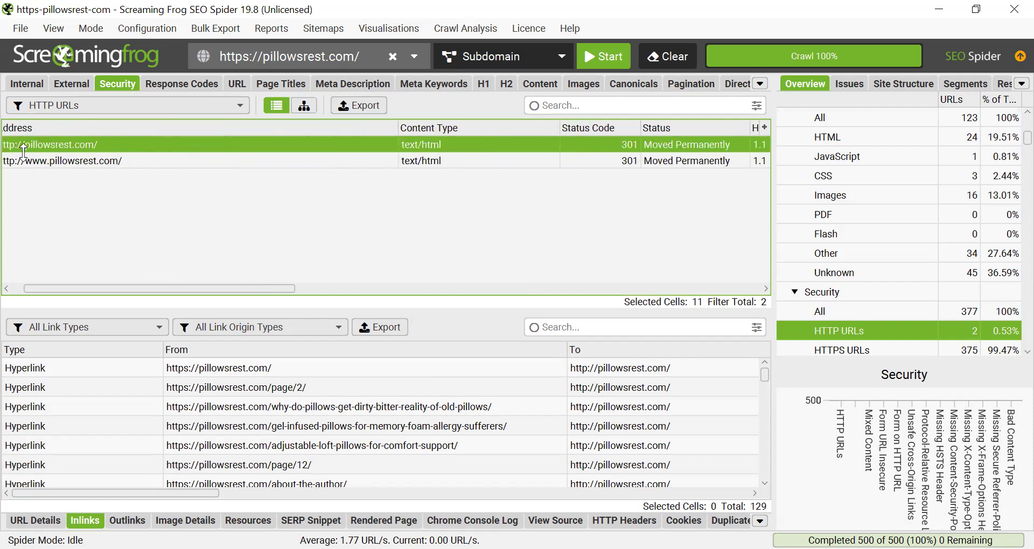
click(24, 160)
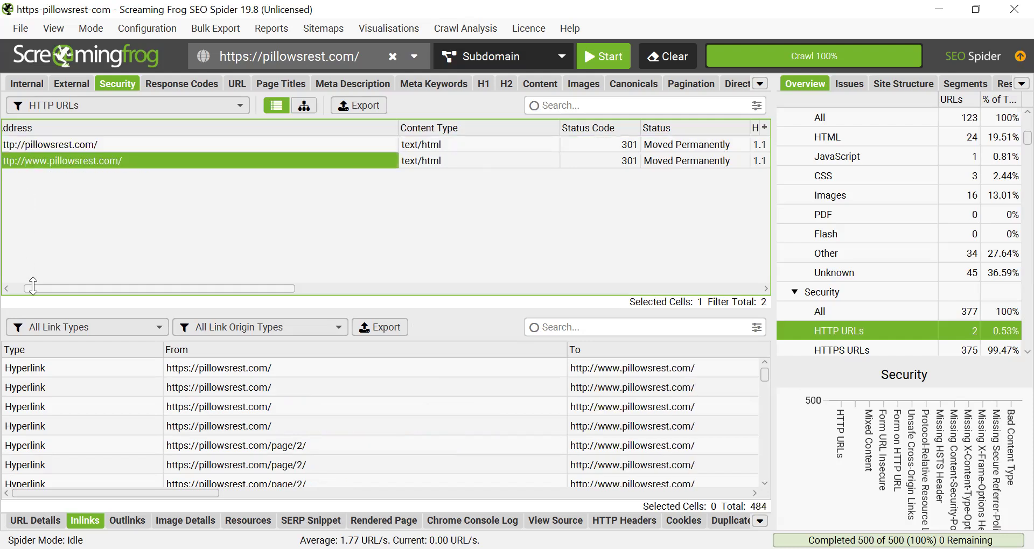
drag(31, 286, 10, 285)
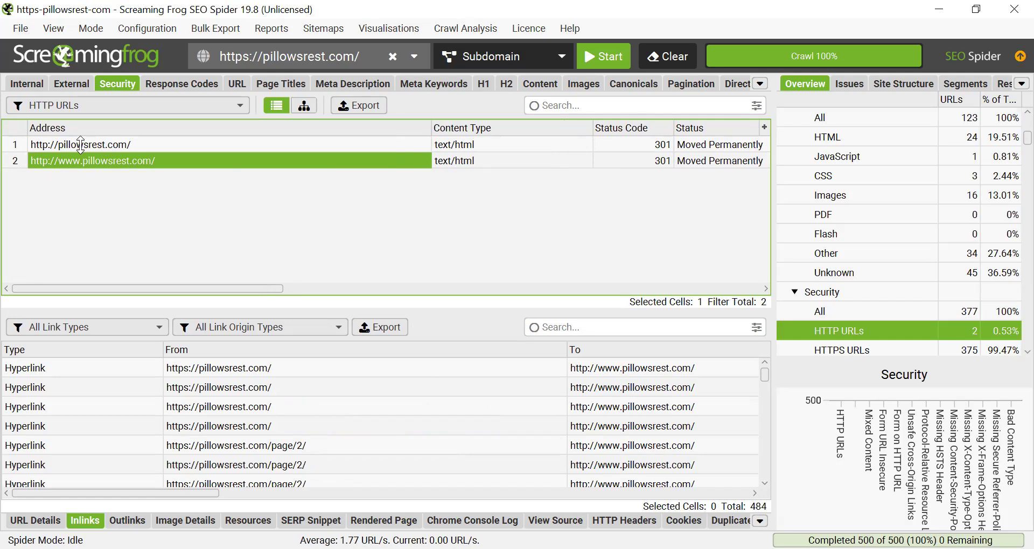
click(16, 145)
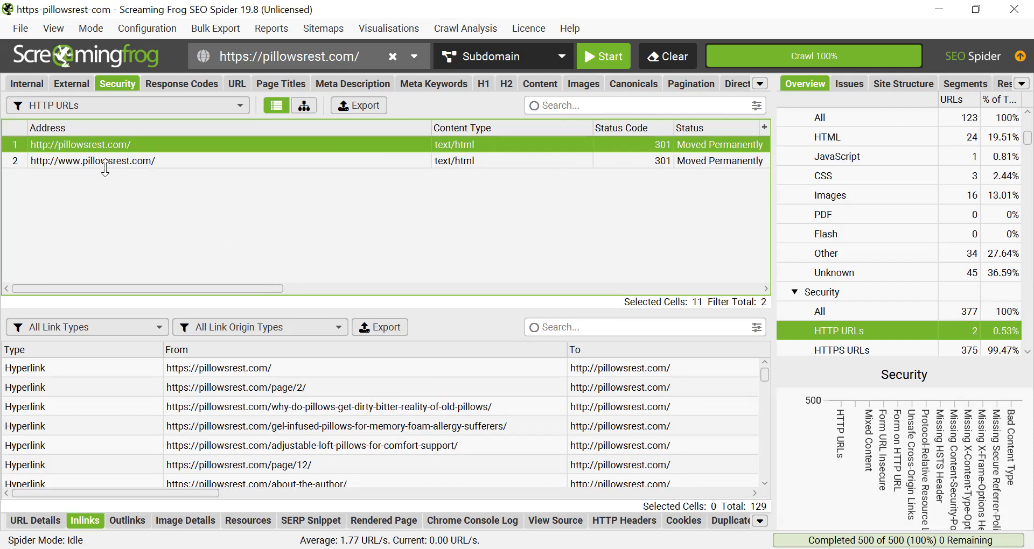
click(77, 160)
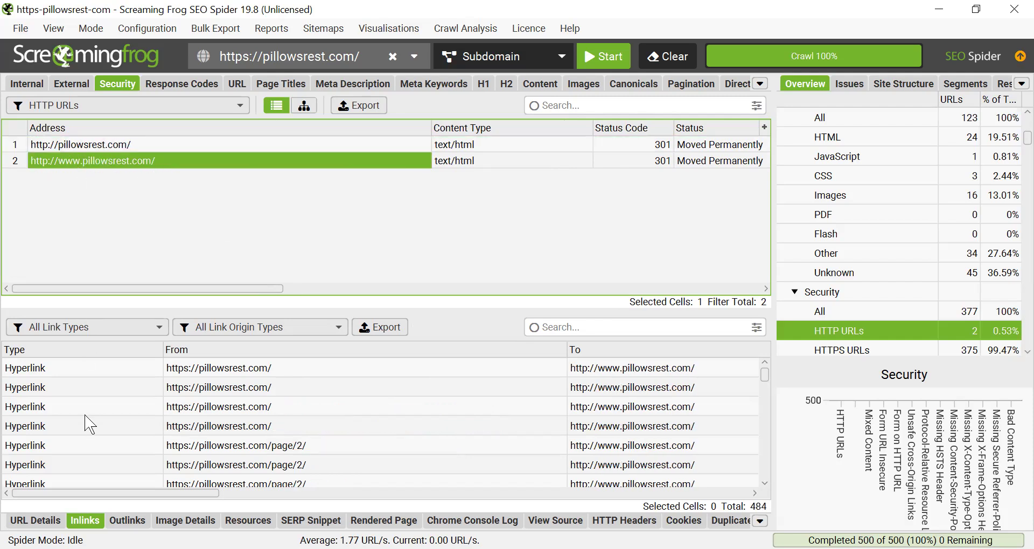
scroll(200, 409, down, 3)
scroll(204, 416, up, 3)
scroll(203, 416, down, 6)
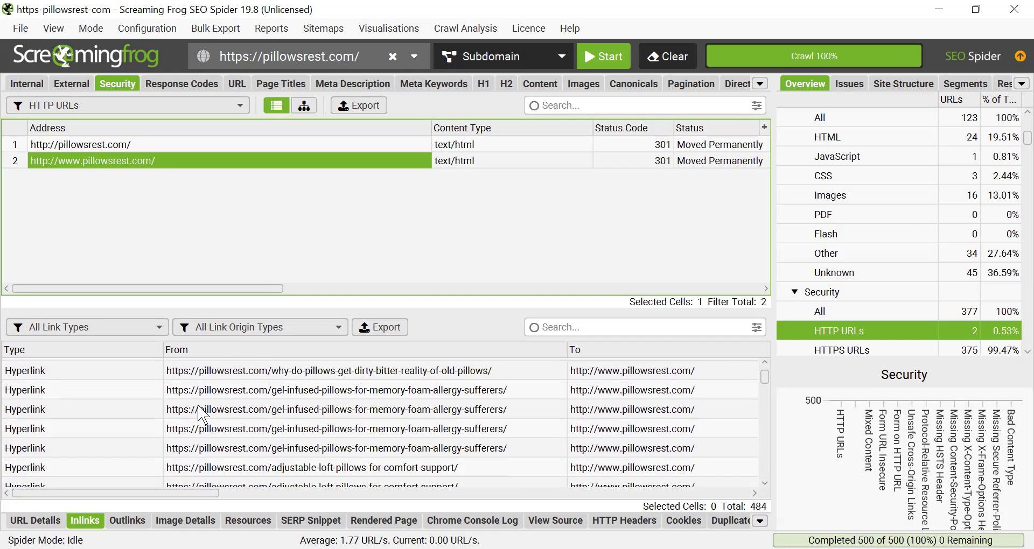
scroll(200, 415, down, 3)
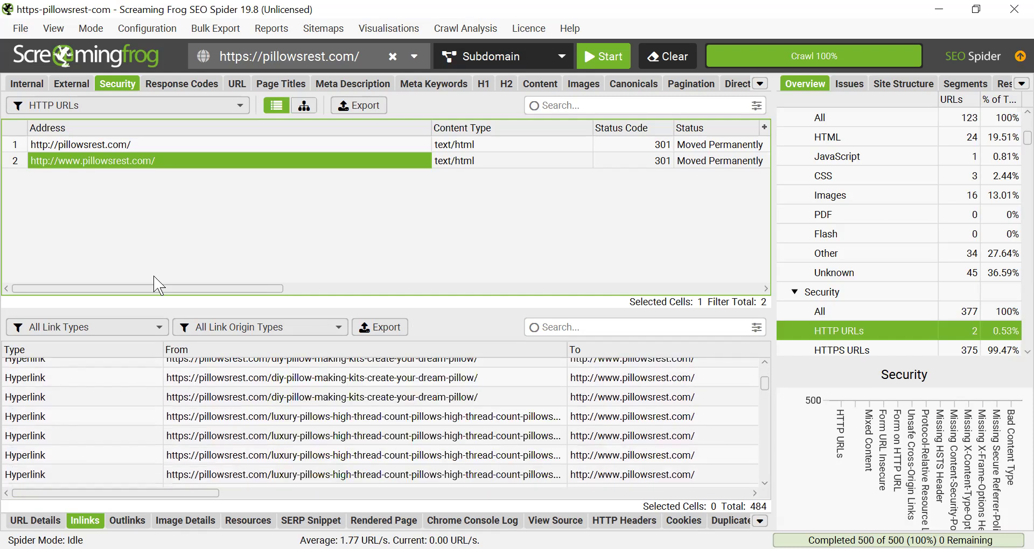
Filter the security results to HTTPS URLs and look through the listed addresses and their status codes.
click(105, 107)
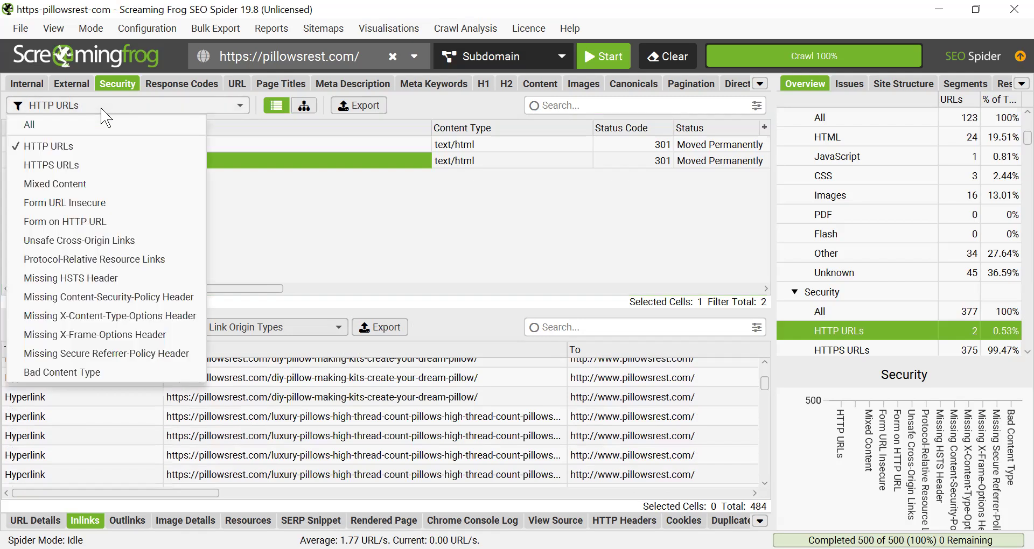
click(99, 157)
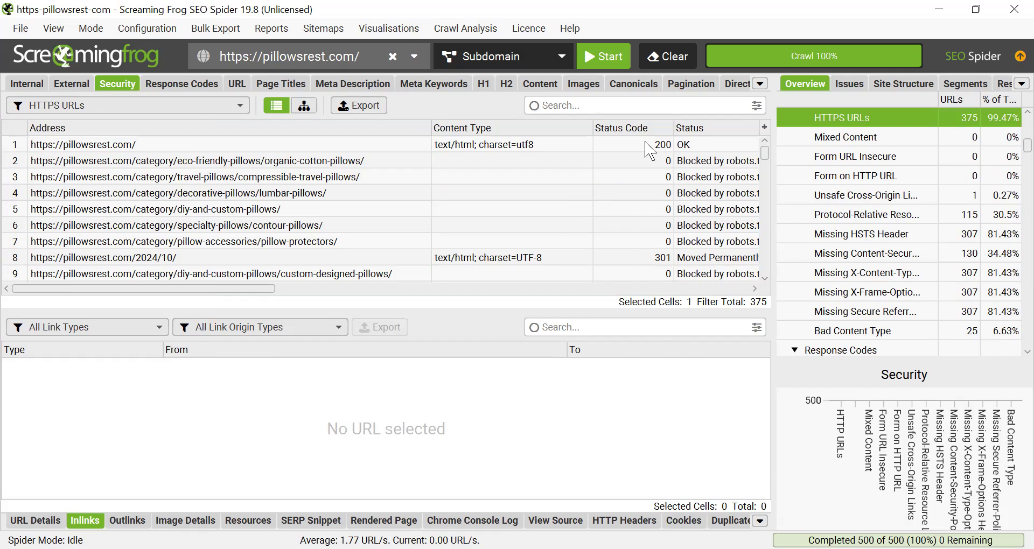
scroll(652, 153, down, 5)
scroll(665, 149, up, 3)
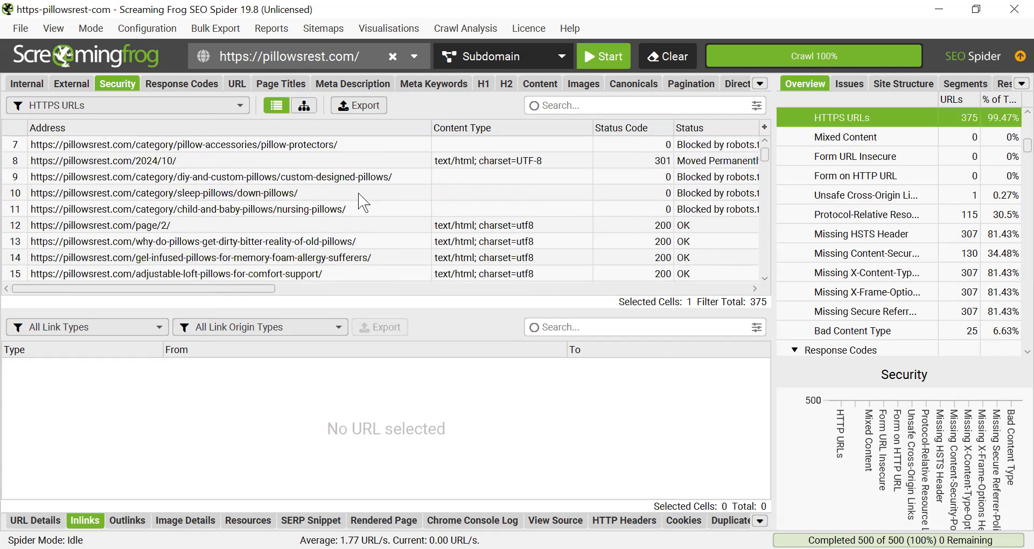
scroll(359, 195, down, 19)
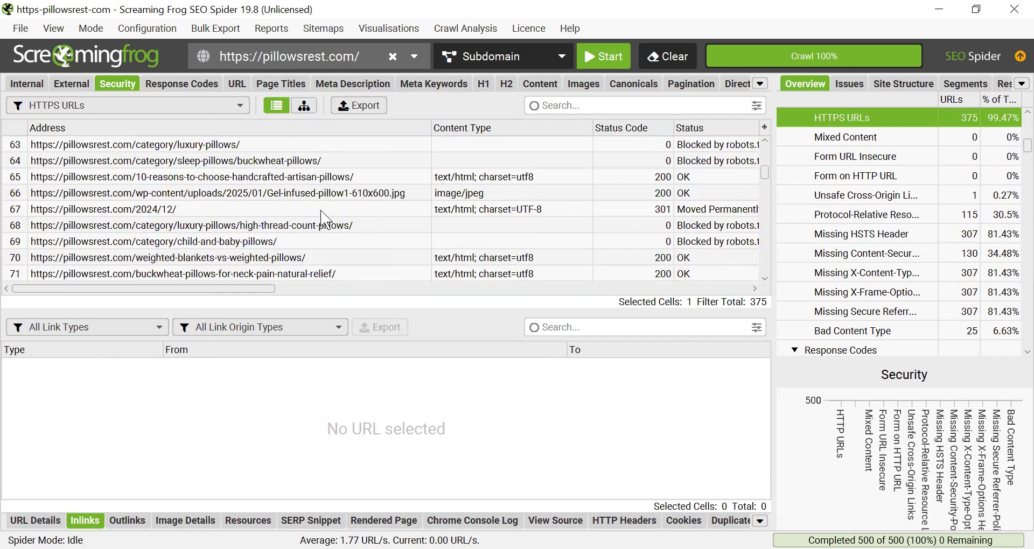
scroll(323, 218, down, 4)
Check the security results for Mixed Content and for Form URL Insecure.
click(237, 105)
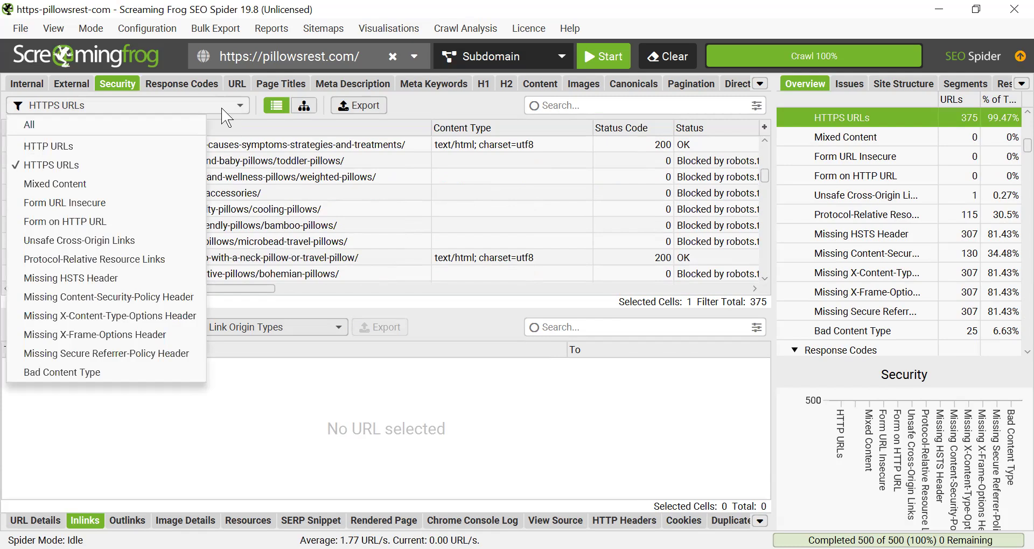
click(160, 182)
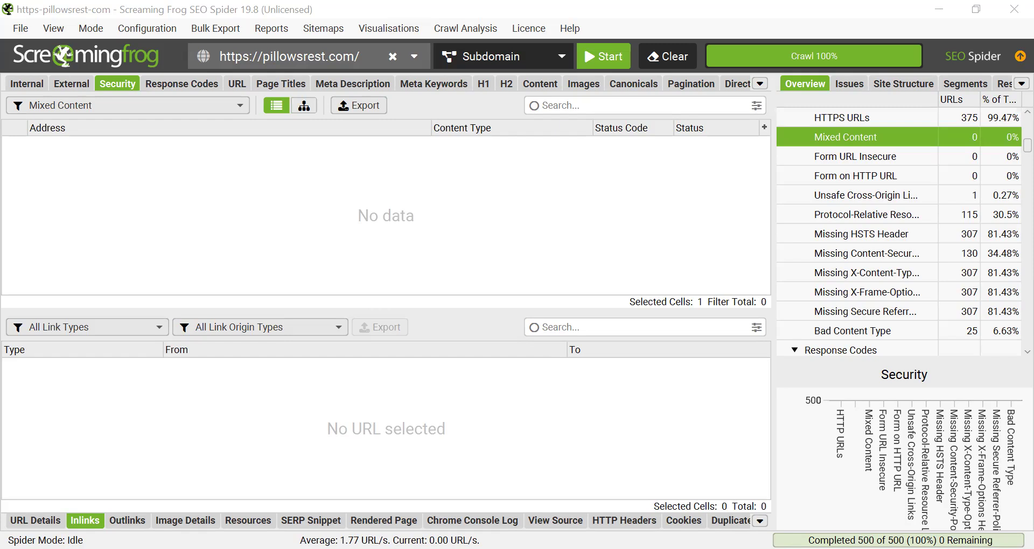
click(62, 105)
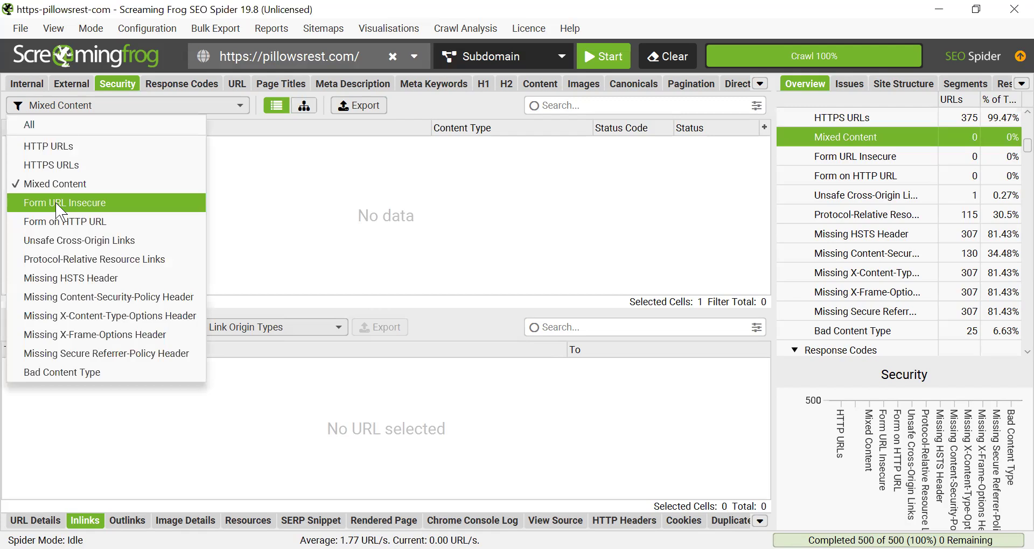
click(56, 202)
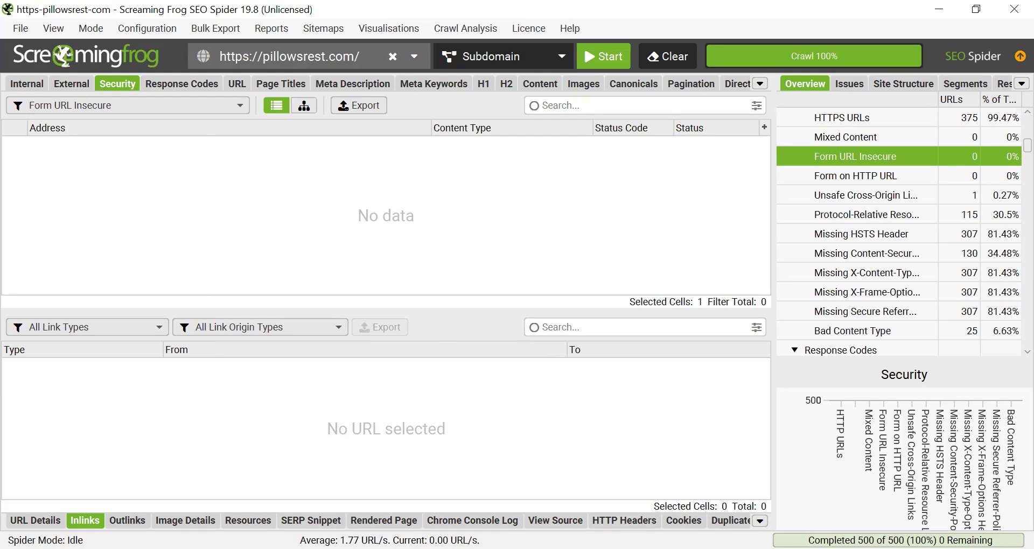
Filter the security results to Unsafe Cross-Origin Links and show the inlinks of the listed pillow mists and sprays page.
click(607, 58)
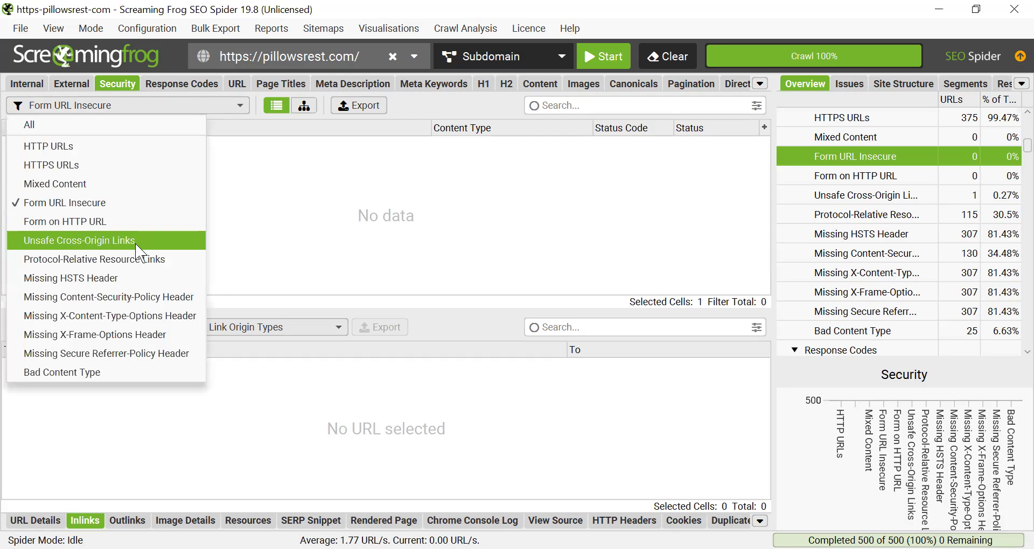
click(139, 250)
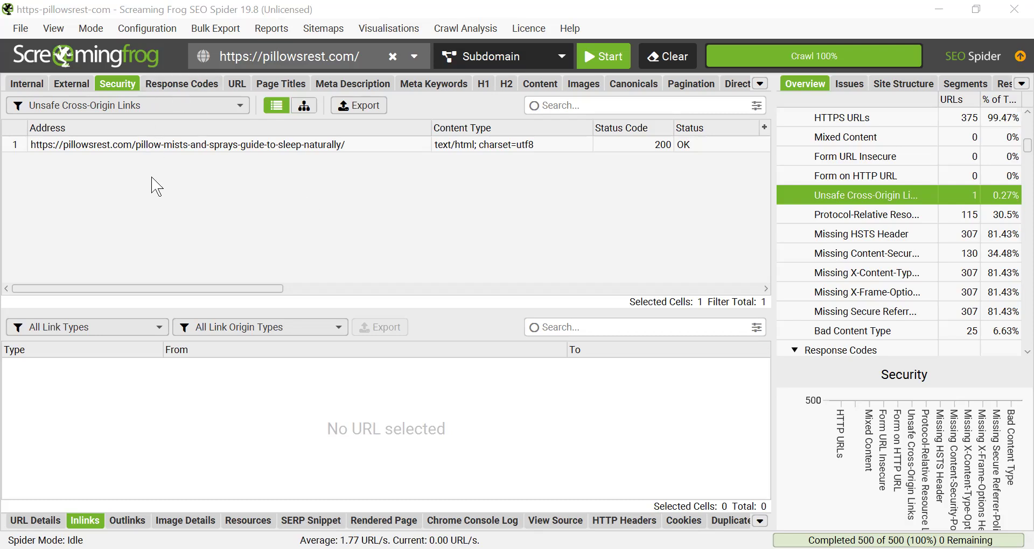
click(150, 143)
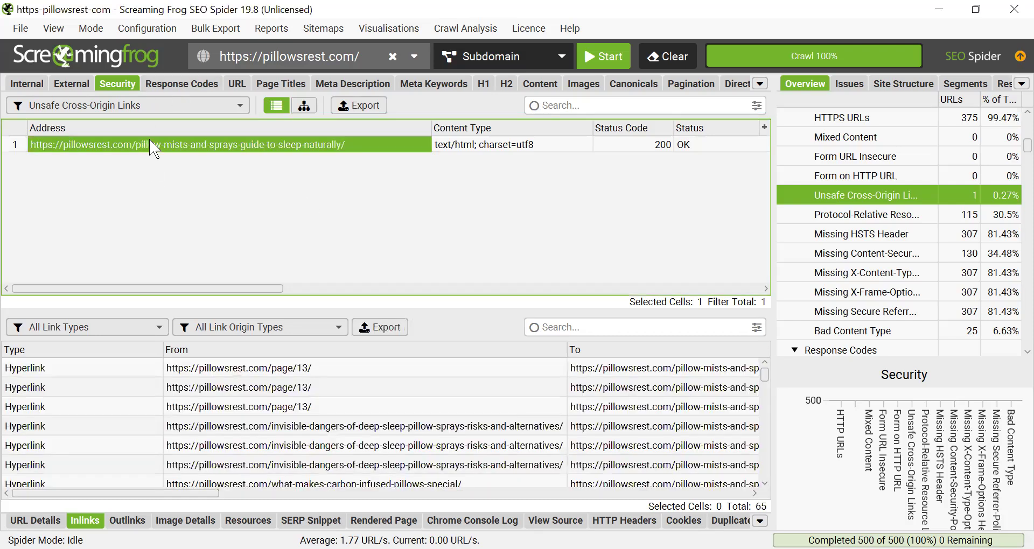
Filter the security results to Protocol-Relative Resource Links and to Missing HSTS Header, and look through the listed URLs.
click(183, 107)
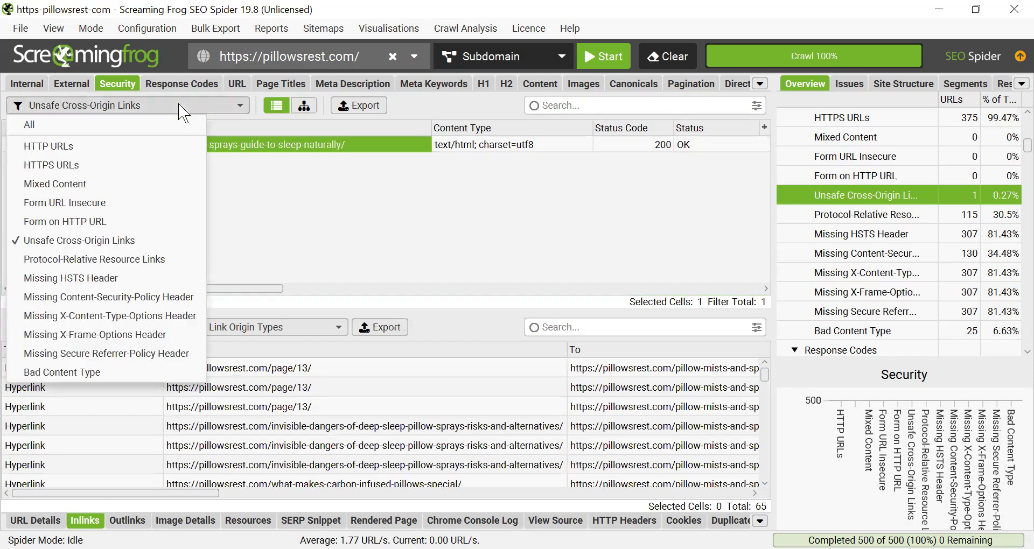
click(105, 260)
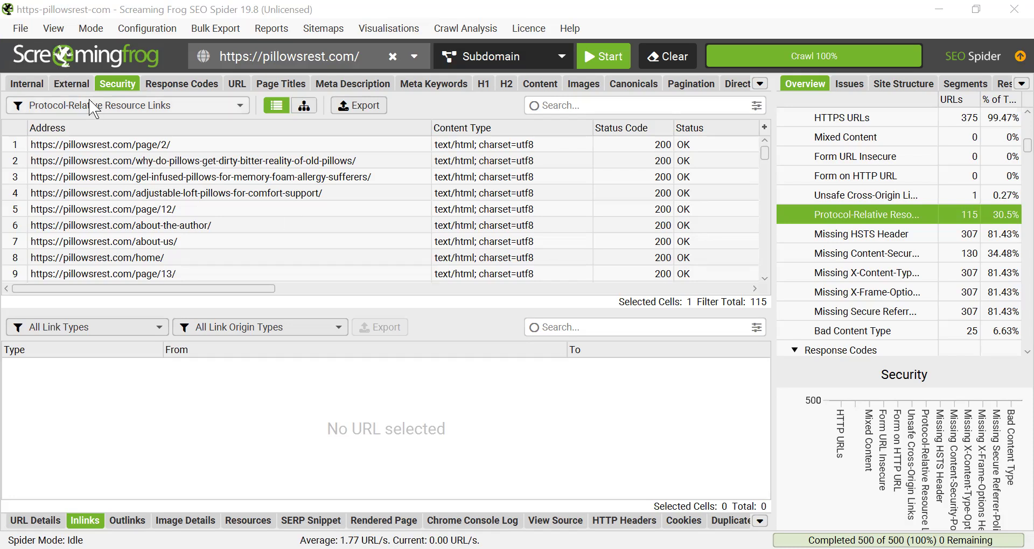
click(83, 279)
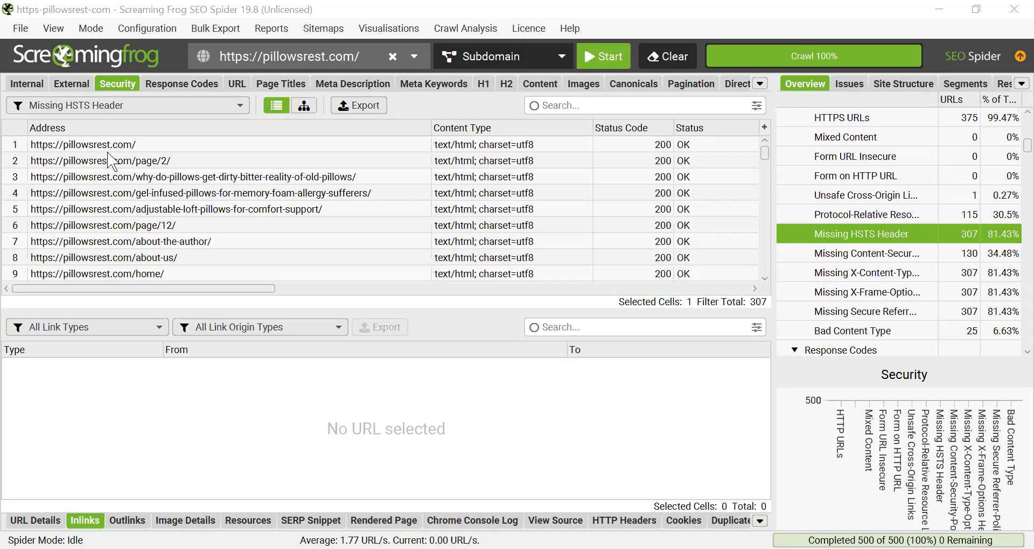
drag(161, 289, 80, 280)
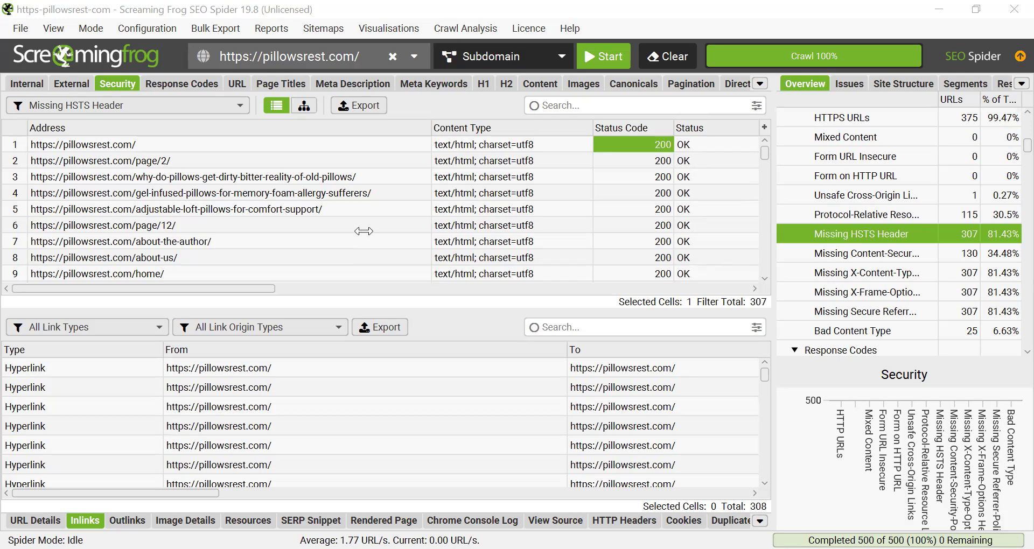
Check the security results for Missing Content-Security-Policy Header and for Missing X-Content-Type-Options Header.
click(204, 106)
click(119, 295)
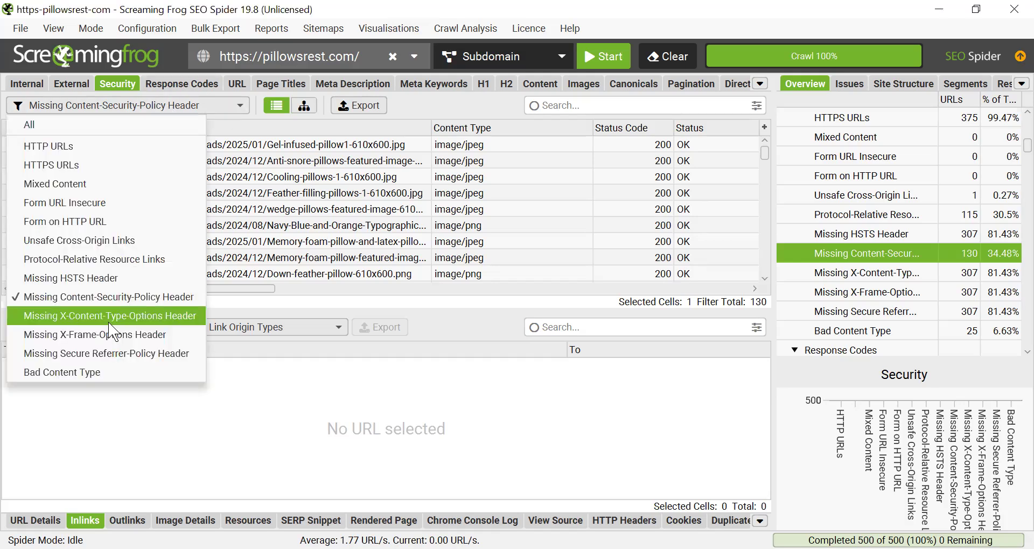
click(110, 322)
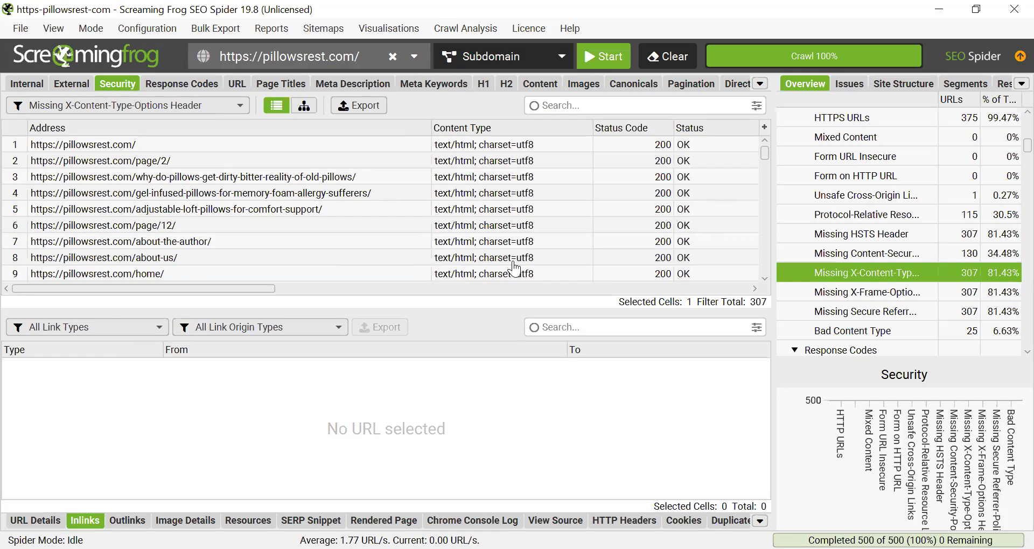
Check the security results for Missing X-Frame-Options Header, going back over Missing X-Content-Type-Options Header in between.
click(144, 106)
click(76, 335)
click(107, 105)
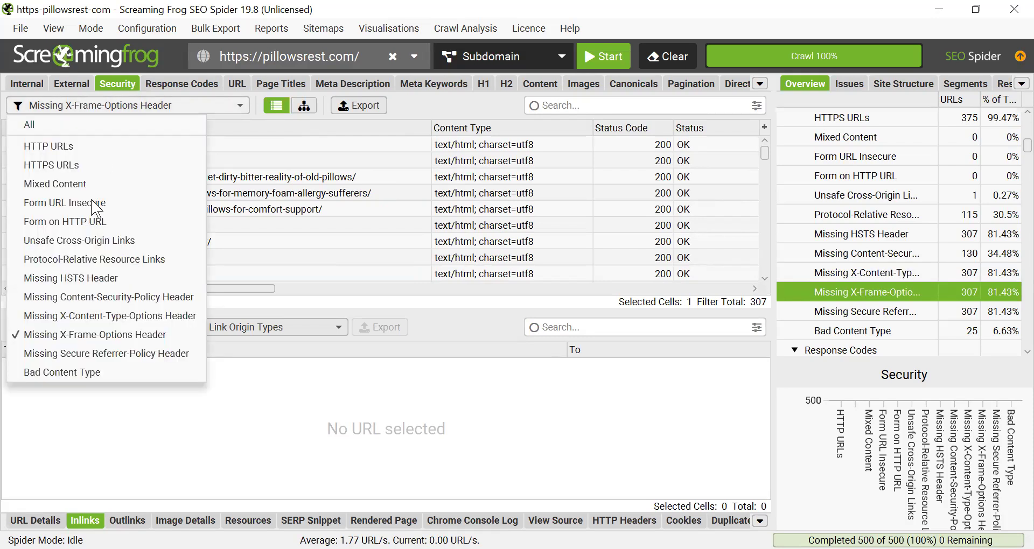
click(76, 317)
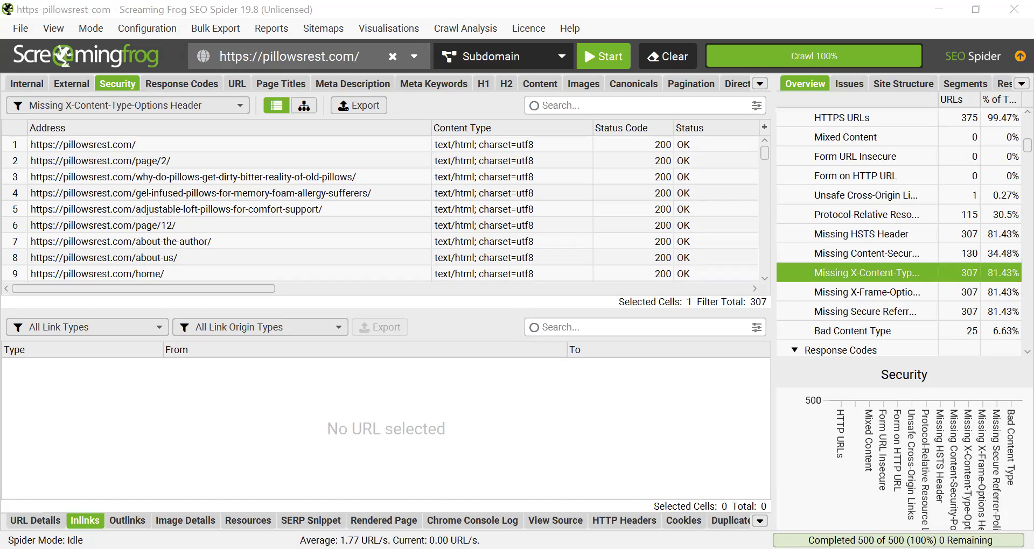
key(Down)
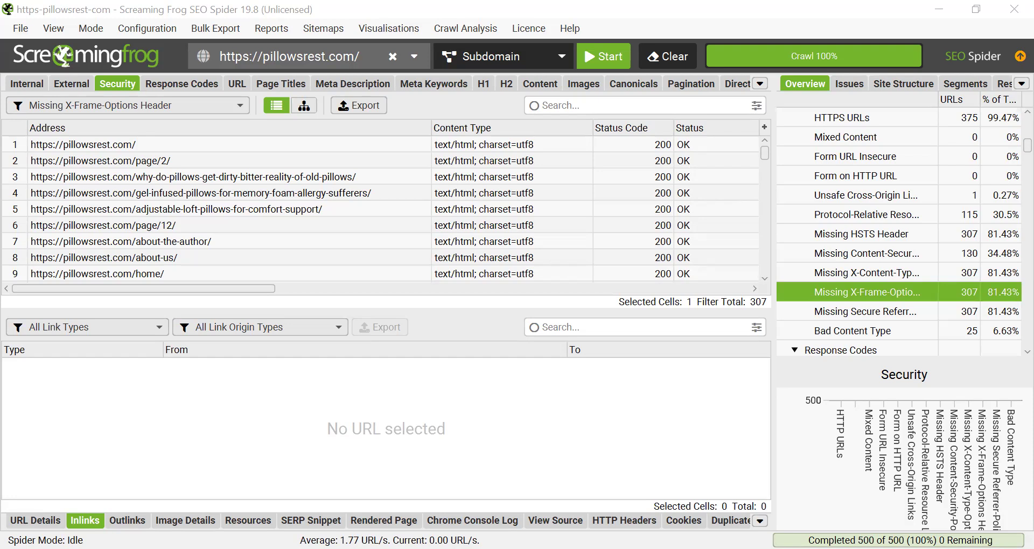
Filter the response codes to Blocked by Robots.txt, show the compressible travel pillows category's inlinks, and read down the blocked addresses.
click(181, 83)
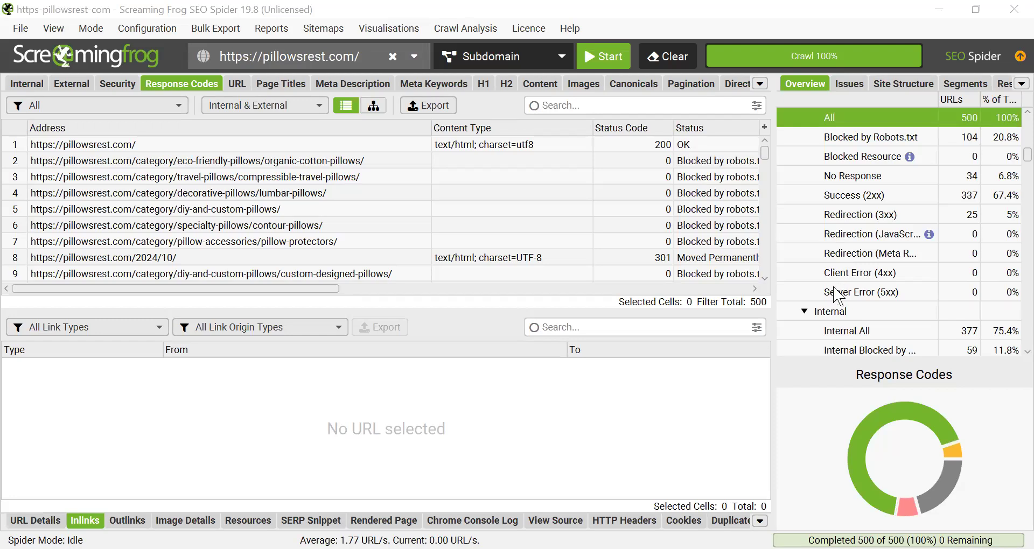
click(825, 136)
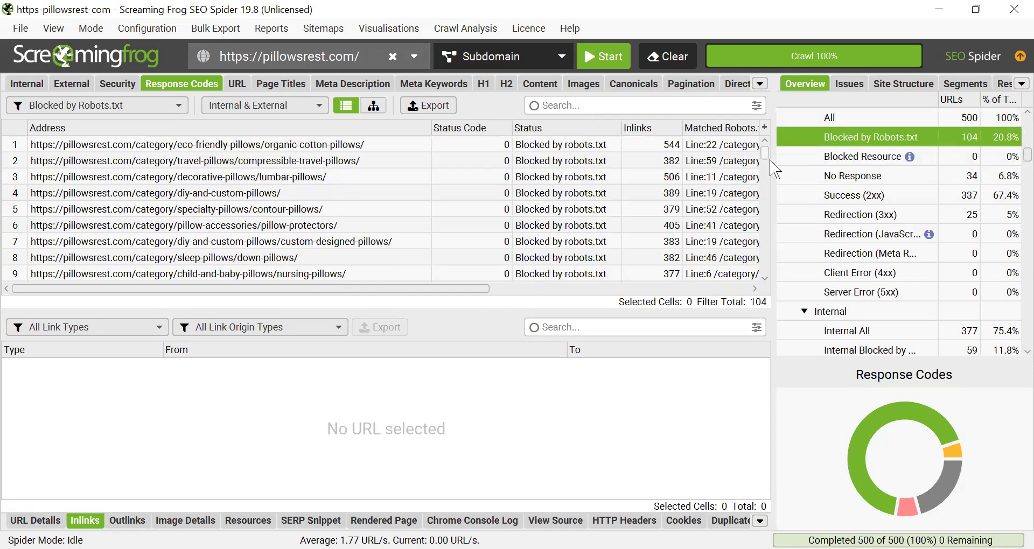
click(195, 160)
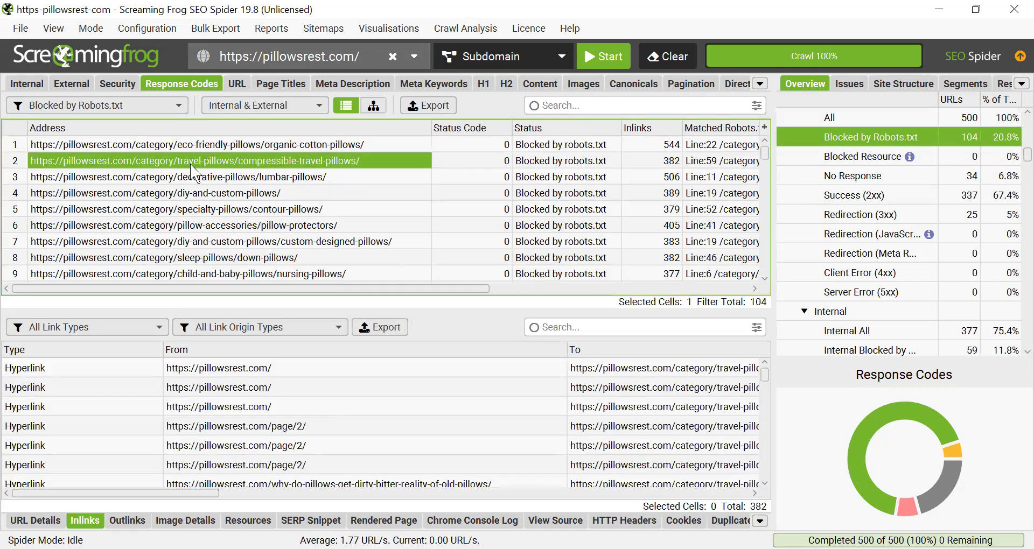
scroll(189, 221, down, 18)
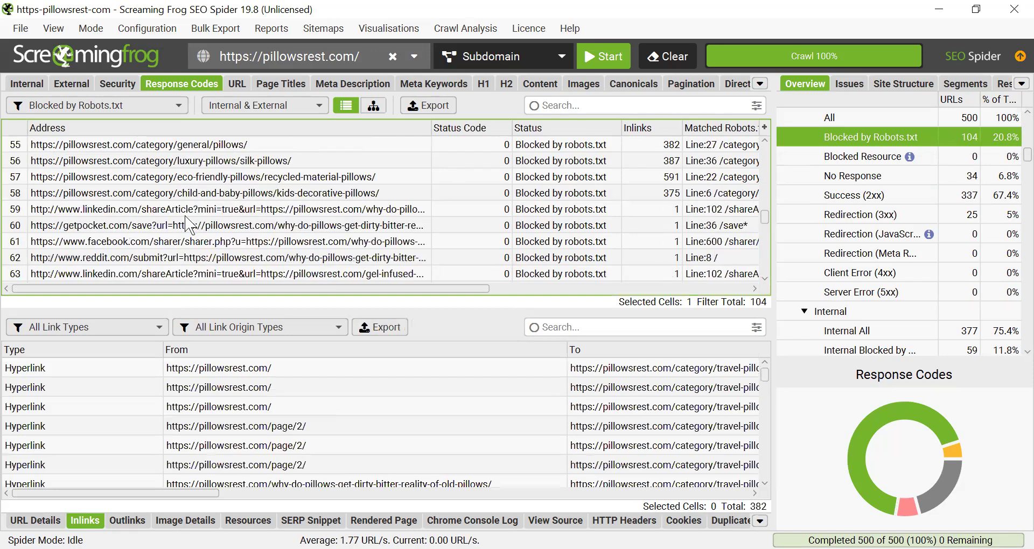
scroll(188, 223, down, 3)
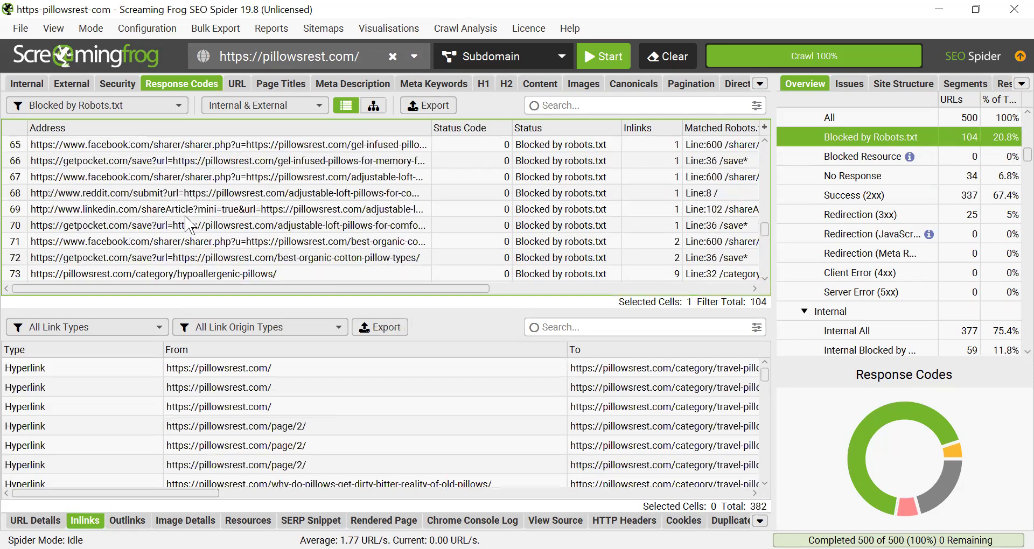
Check the inlinks of blocked Facebook and Reddit share links and of the organic cotton pillows category, reading through the rest of the blocked list.
click(115, 182)
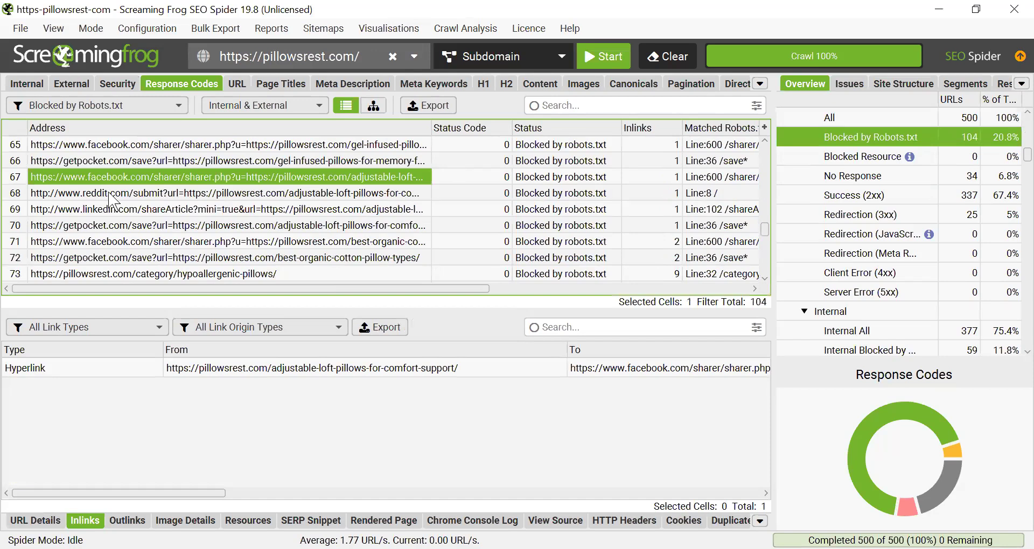
click(109, 194)
scroll(126, 235, down, 7)
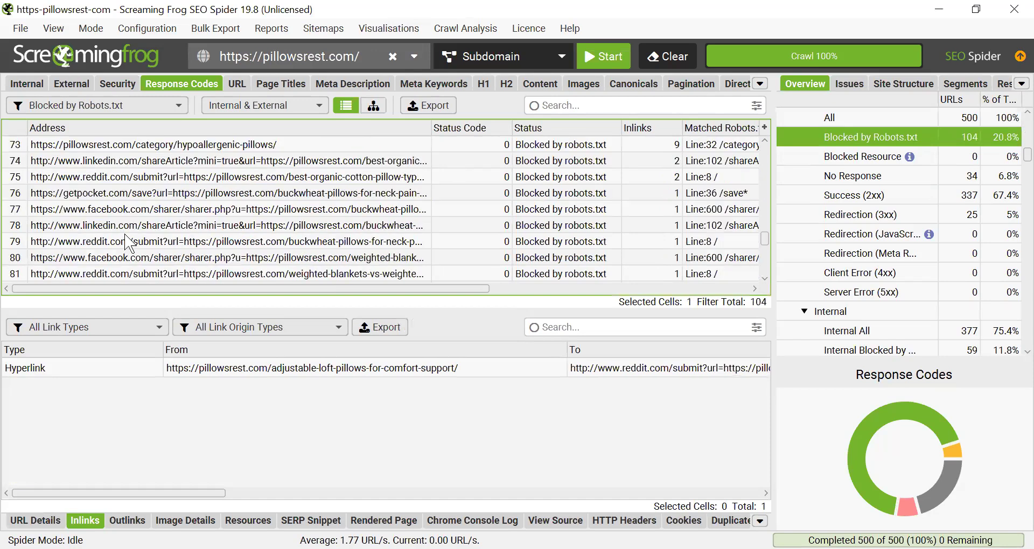
scroll(126, 240, down, 3)
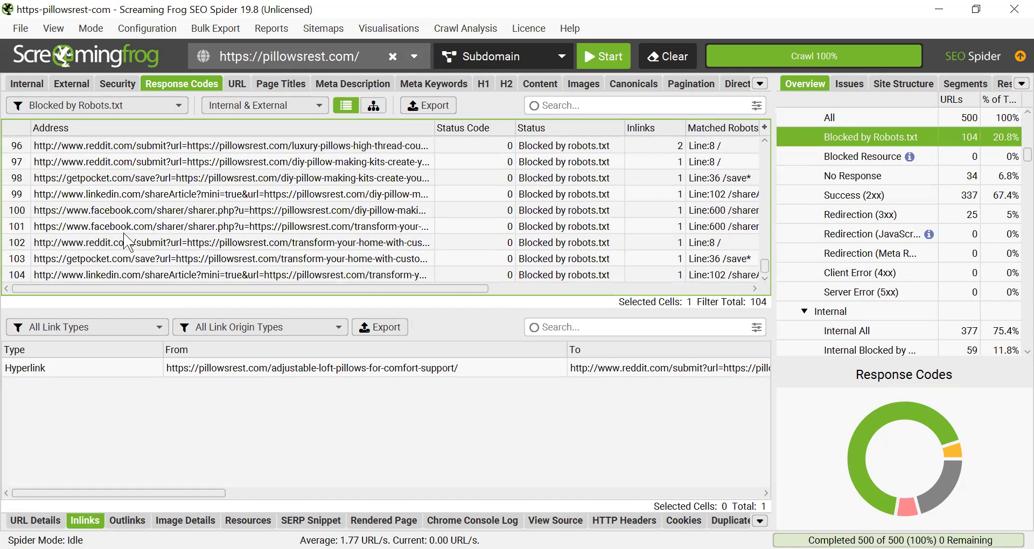
scroll(125, 234, up, 17)
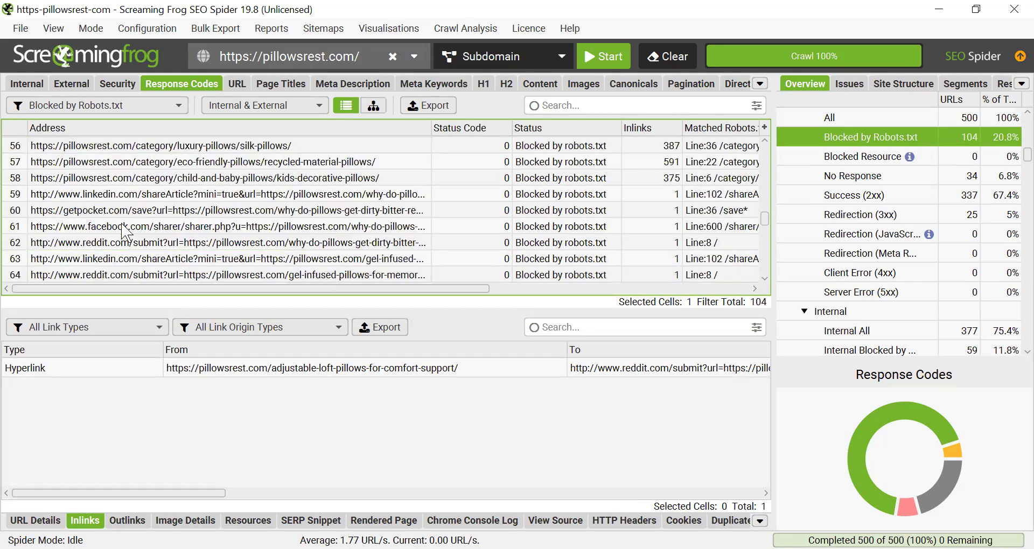
scroll(125, 233, up, 15)
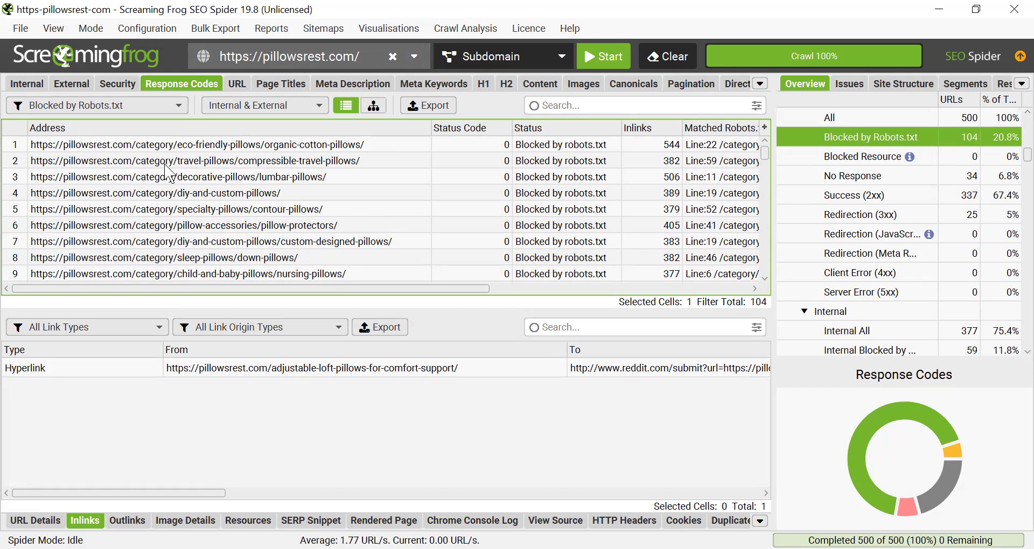
click(243, 146)
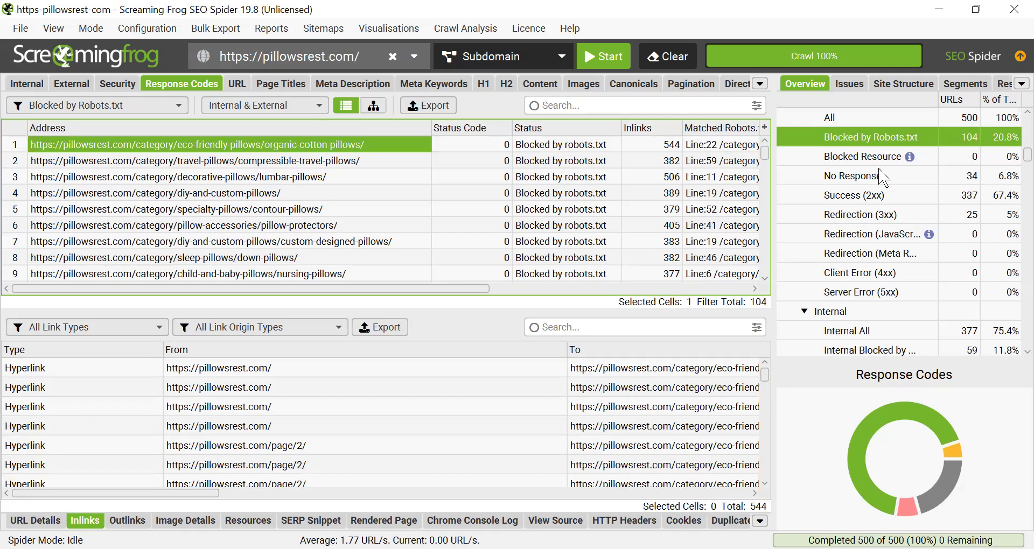
Filter the response codes to No Response, show the inlinks of the first Tumblr share link, and look through the listed addresses.
click(844, 186)
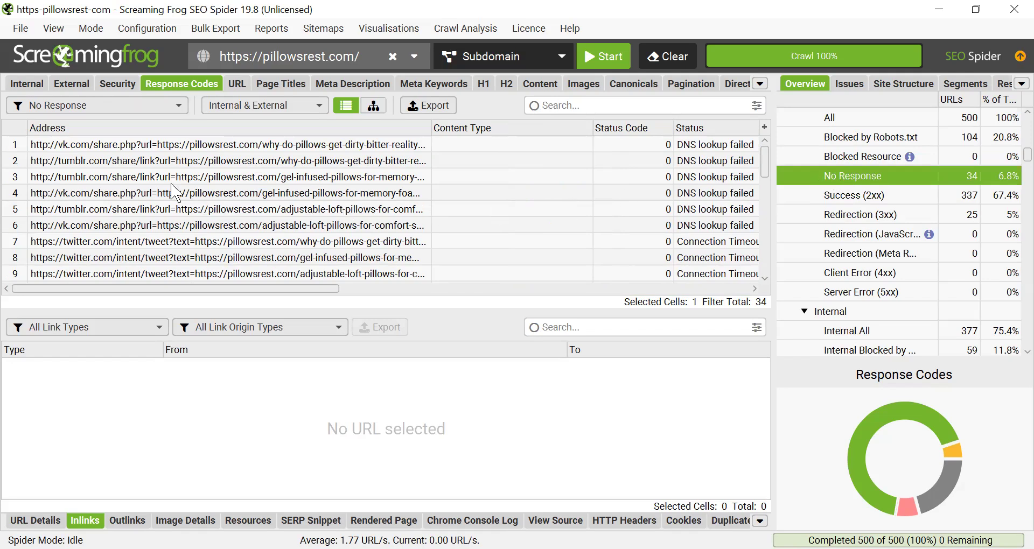
click(73, 160)
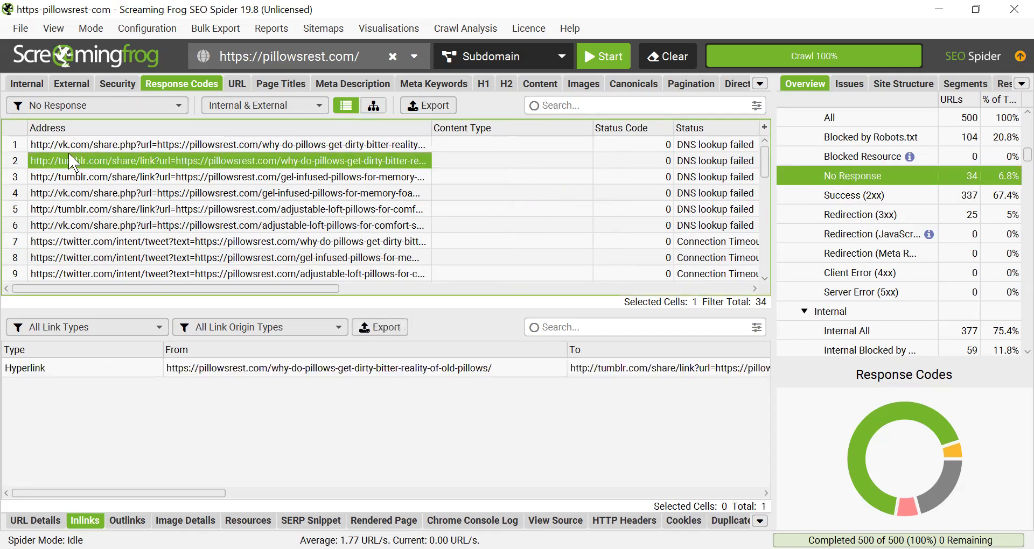
scroll(81, 193, down, 3)
scroll(81, 193, down, 5)
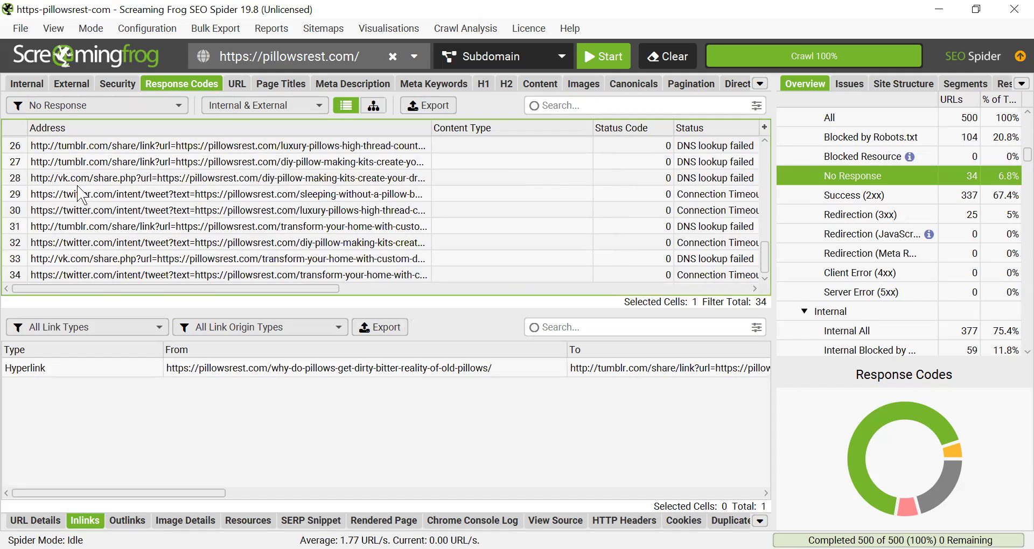
scroll(81, 193, up, 8)
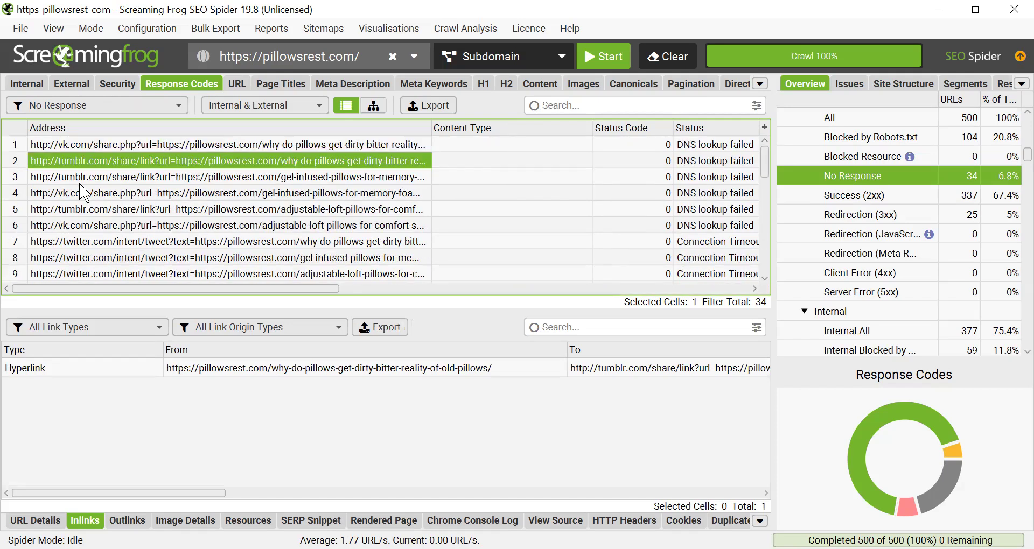
Examine the status and indexability of the no-response URLs, and show the inlinks of the sleeping-without-a-pillow Twitter link.
drag(132, 288, 287, 310)
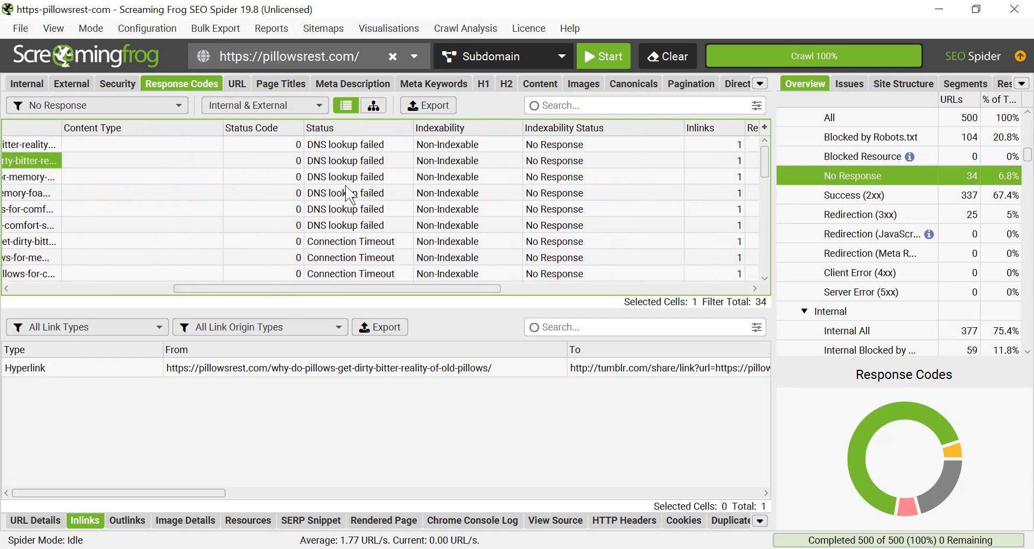
scroll(371, 239, down, 8)
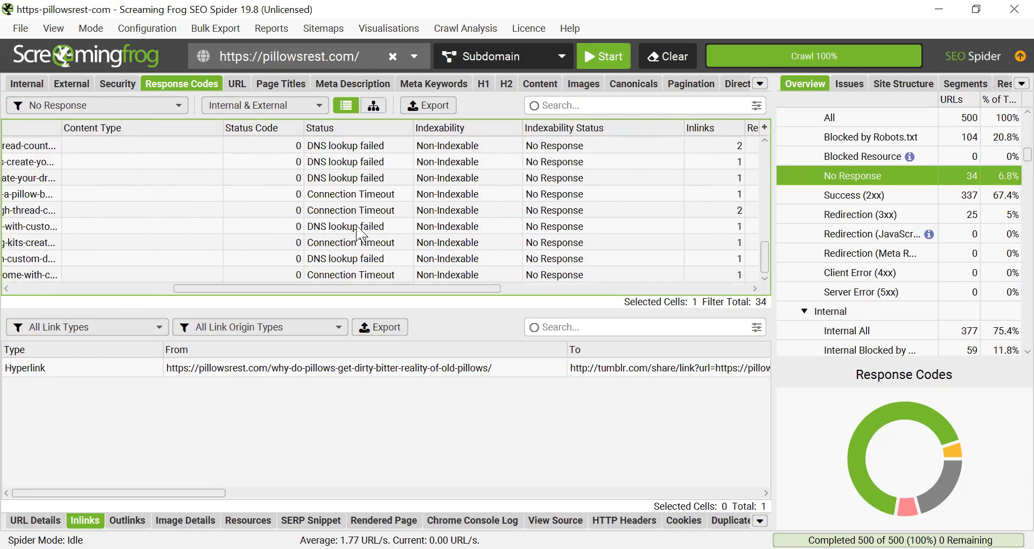
drag(400, 287, 144, 291)
click(63, 198)
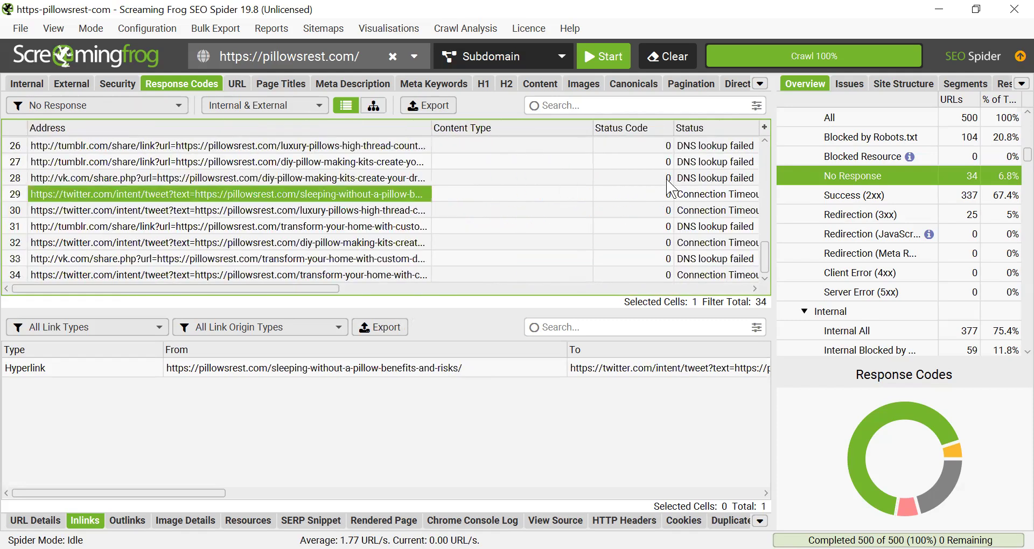
Filter the response codes to Success (2xx) and check the inlinks of the homepage, page 2 and the gel-infused pillows article.
click(872, 197)
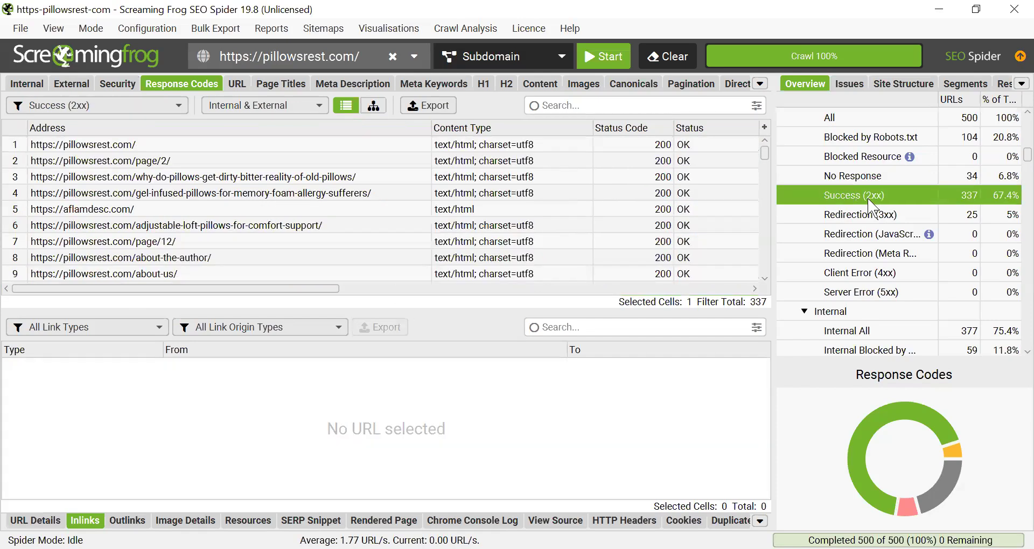
click(105, 145)
click(110, 162)
click(121, 193)
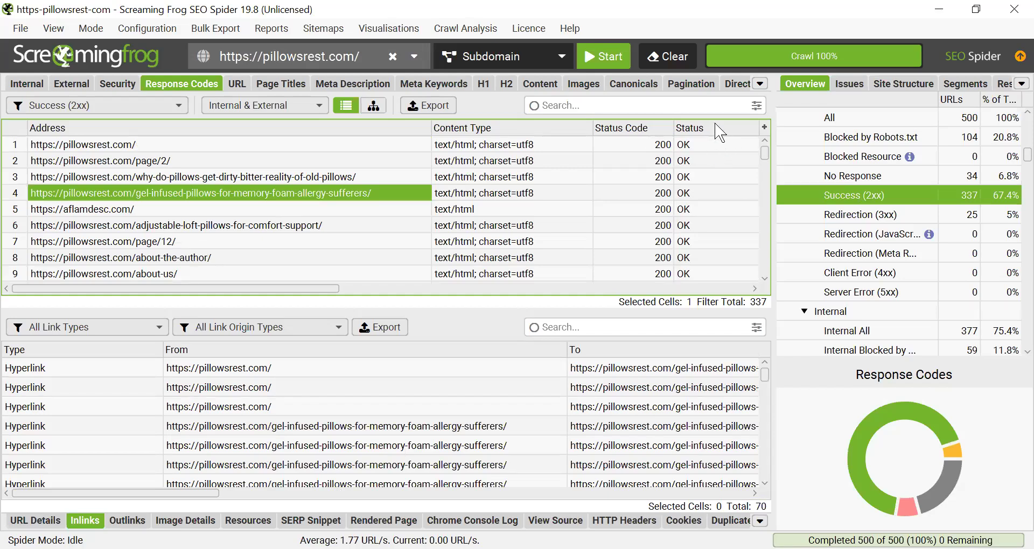
Examine the status, indexability and inlinks data of the Success (2xx) URLs.
drag(717, 144, 661, 258)
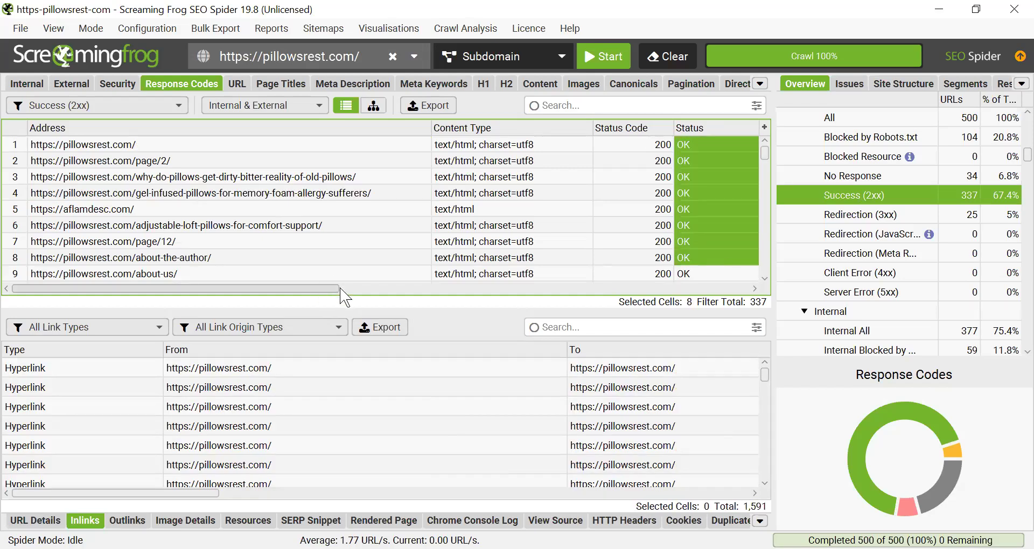
drag(339, 289, 485, 291)
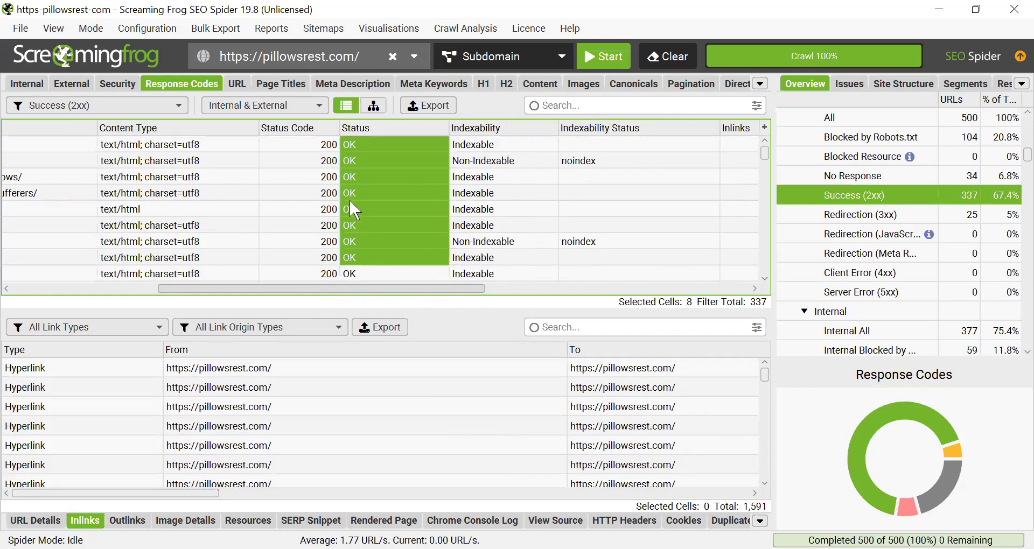
scroll(350, 200, down, 3)
scroll(366, 193, down, 10)
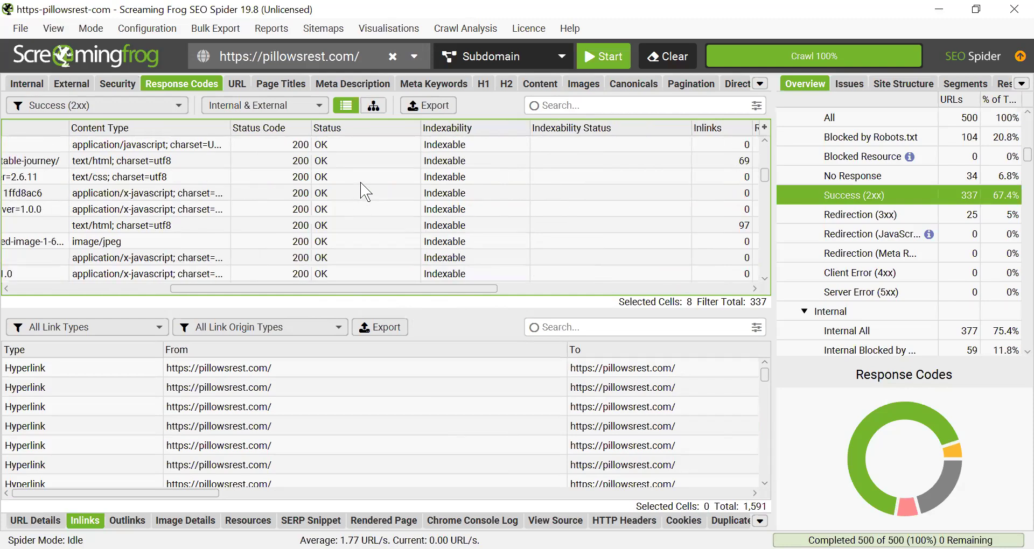
click(869, 215)
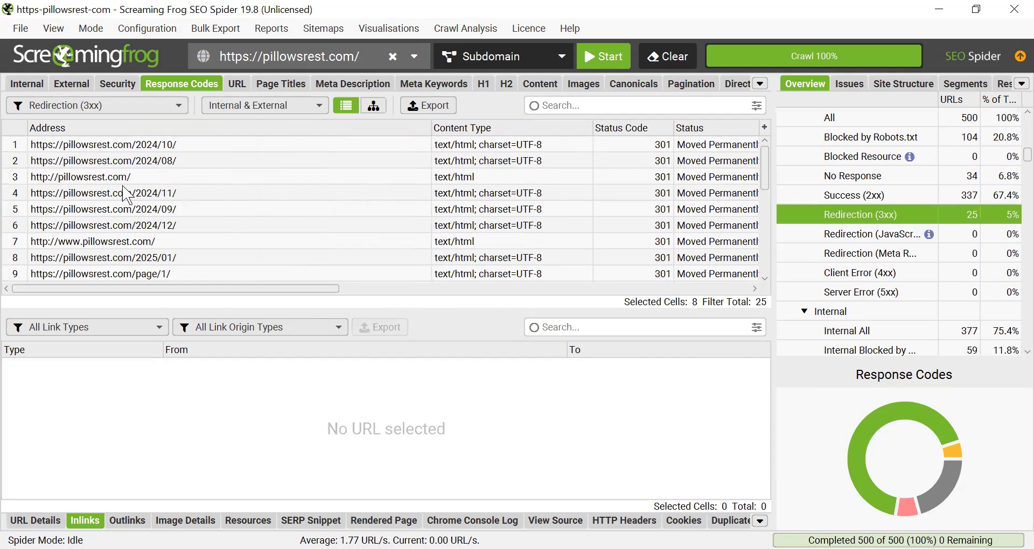
click(16, 149)
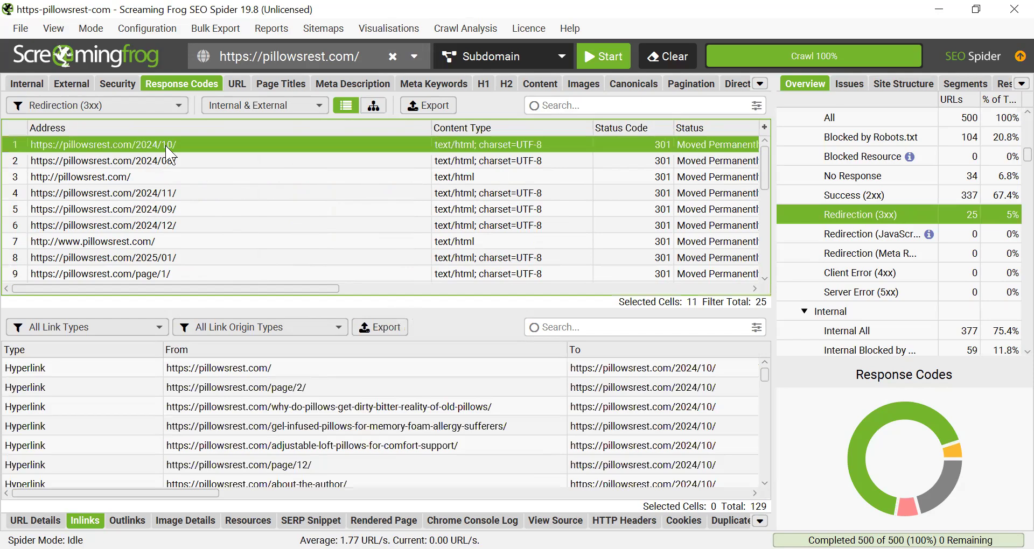
drag(296, 290, 613, 326)
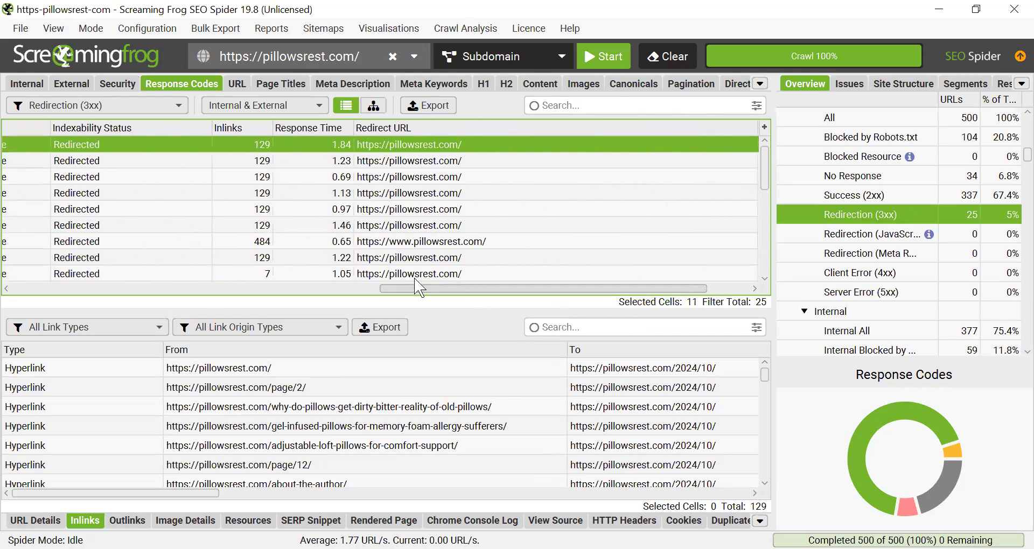
Check the Server Error (5xx) response codes and the Broken Bookmark filter of the URL report.
scroll(185, 273, left, 10)
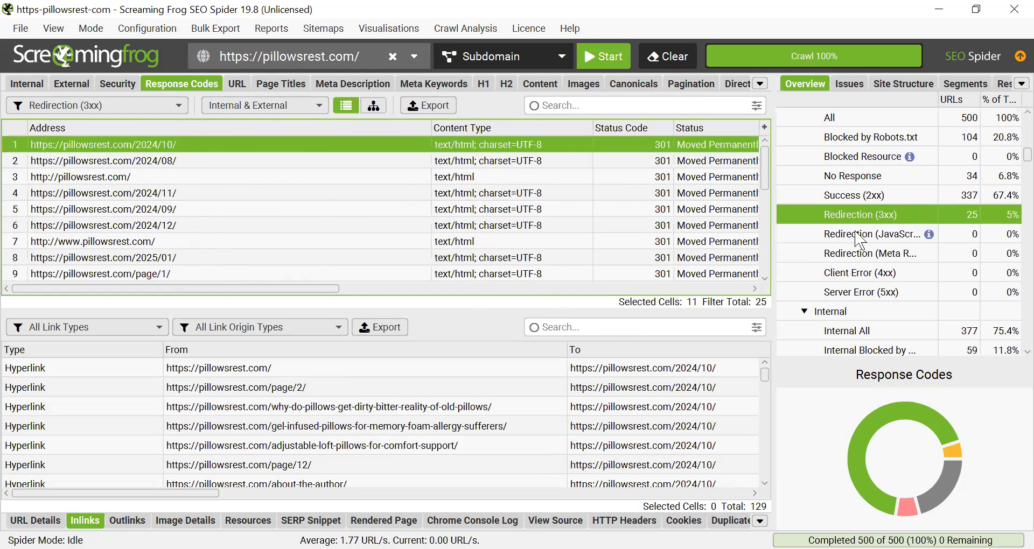
click(846, 294)
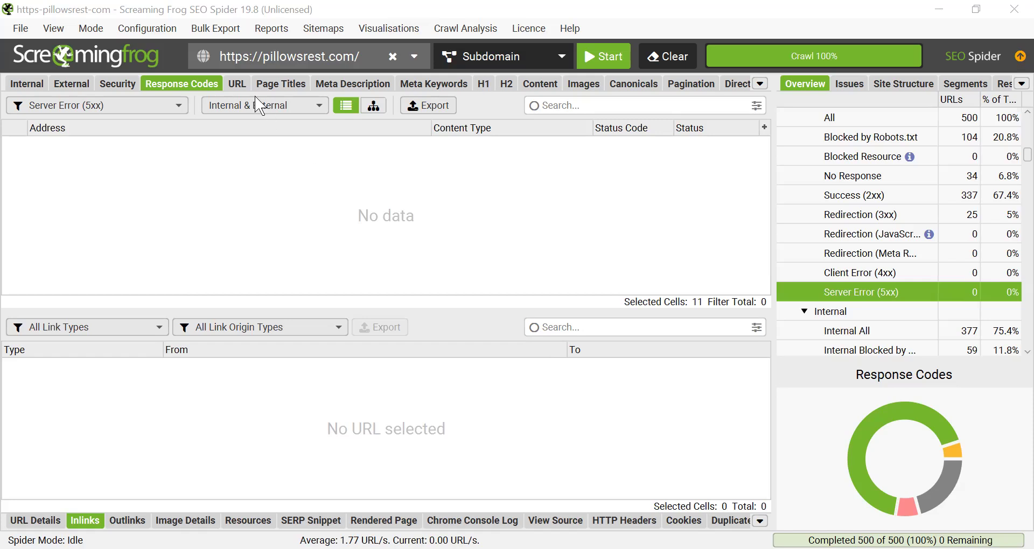
click(240, 84)
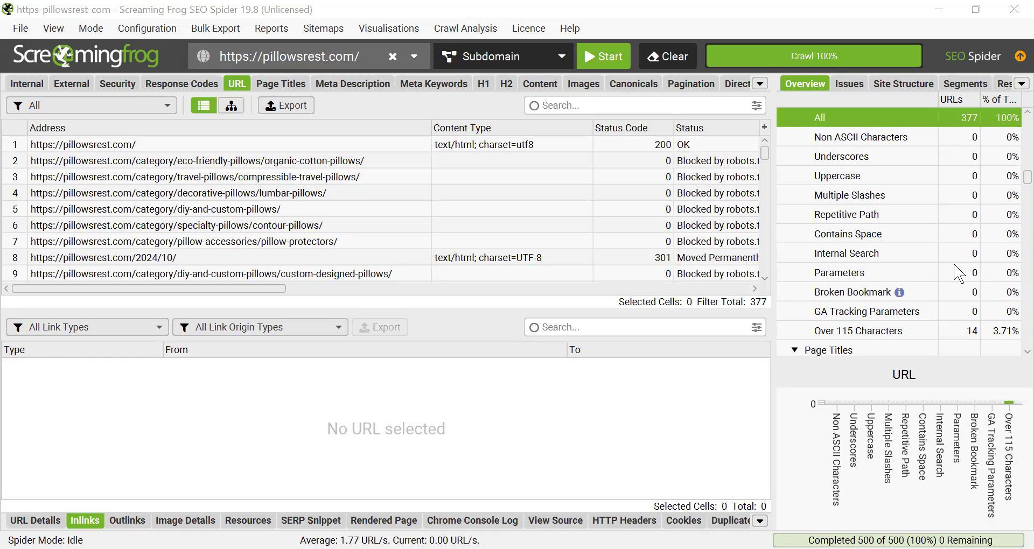
click(868, 301)
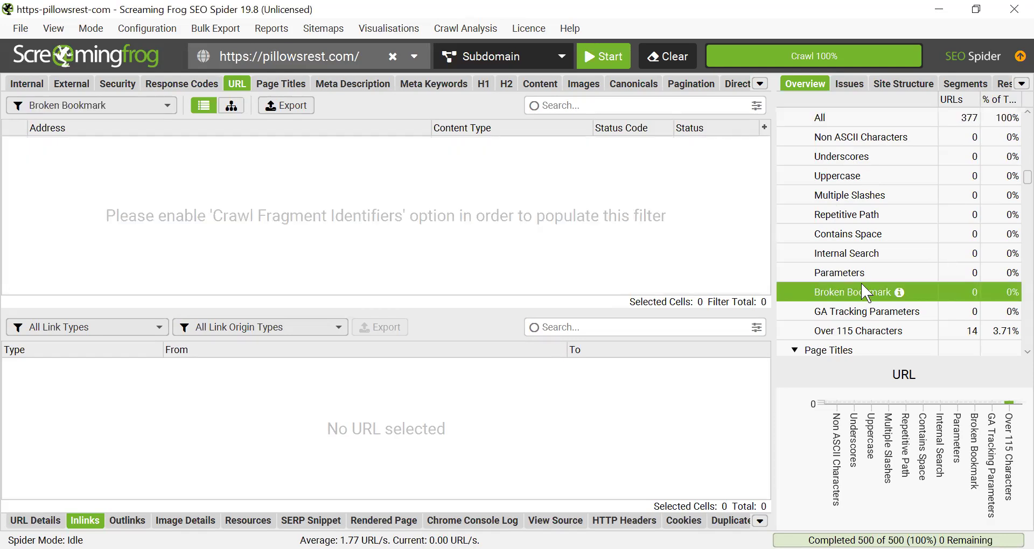
Filter the URL report to Over 115 Characters and examine the listed long addresses.
click(850, 339)
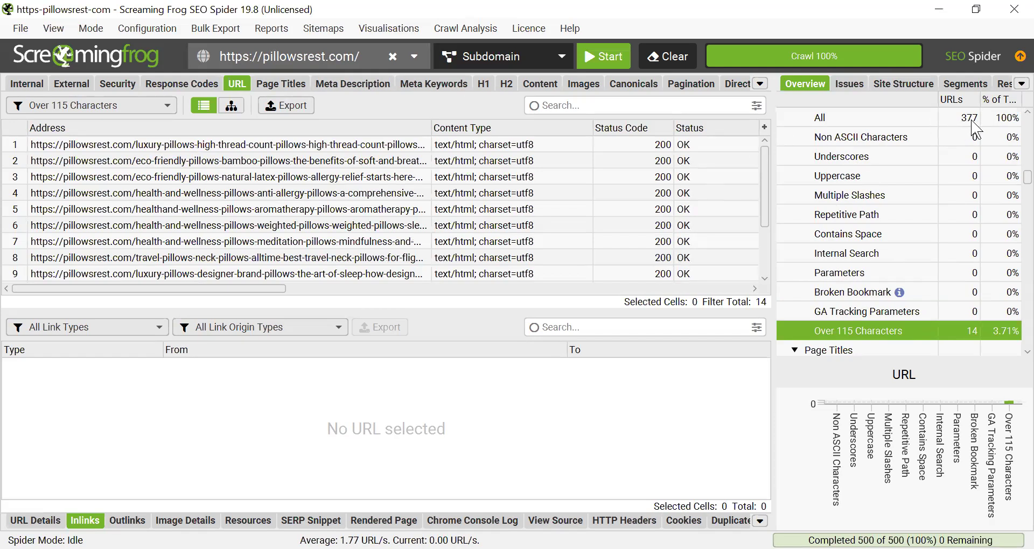
scroll(889, 311, down, 1)
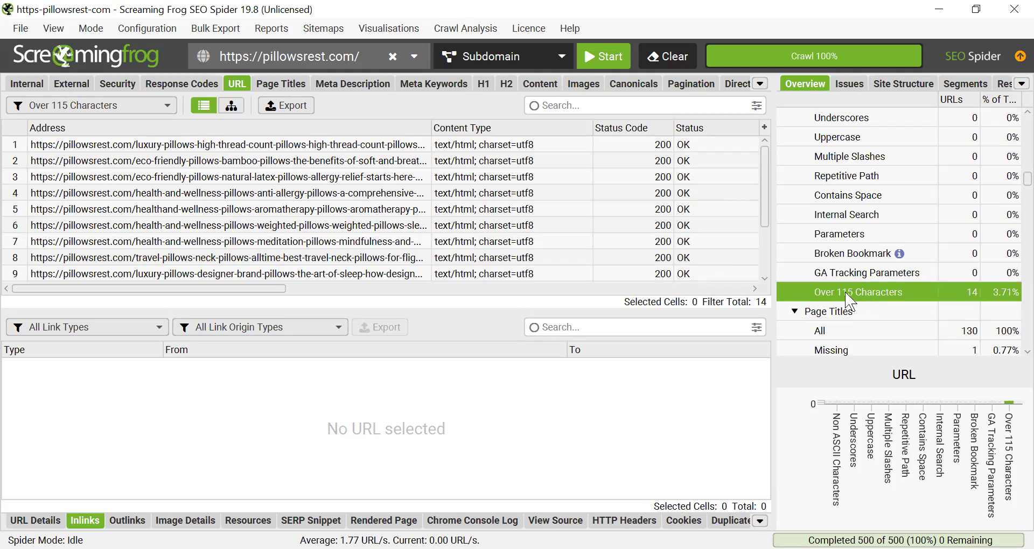
drag(168, 289, 220, 200)
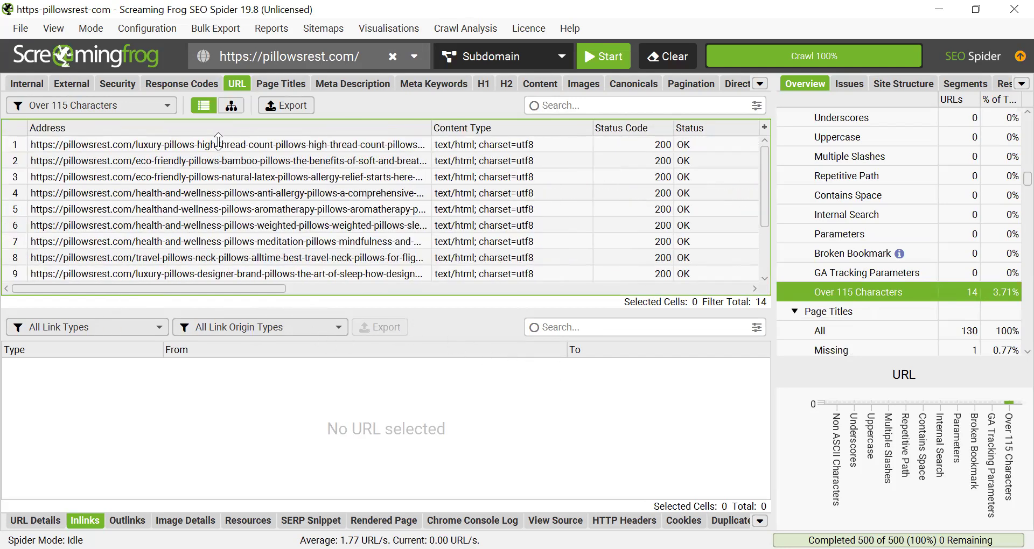
scroll(293, 220, down, 2)
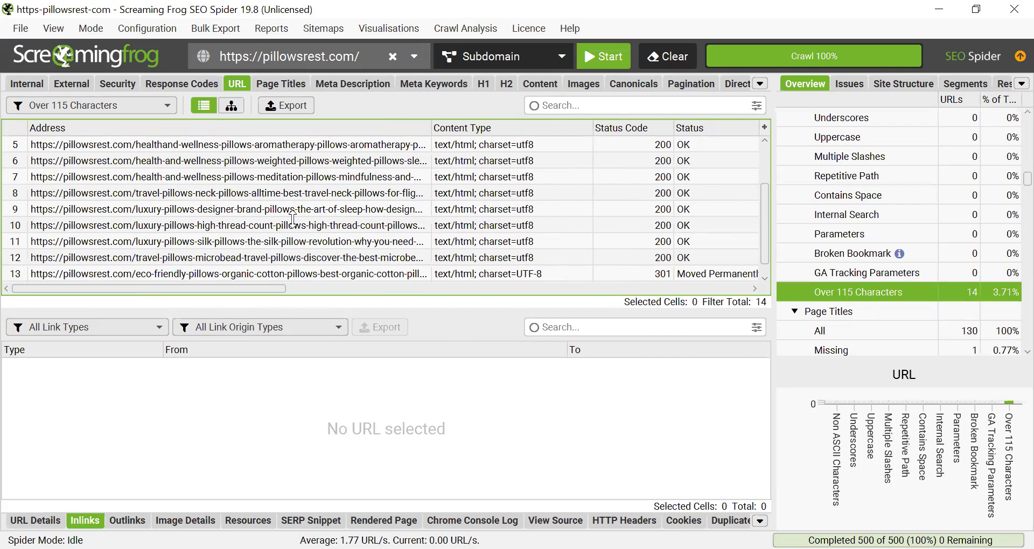
scroll(292, 219, down, 1)
scroll(289, 217, up, 3)
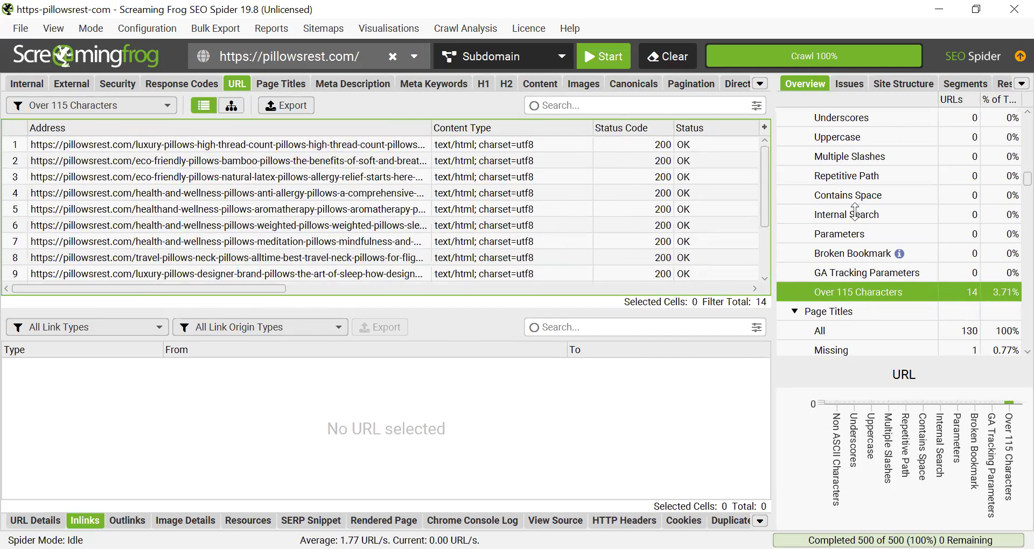
Check the Missing and Duplicate page title filters, showing the inlinks of the best-essential-oils-for-anxiety-stress-and-sleep page.
scroll(871, 215, up, 1)
scroll(871, 214, down, 2)
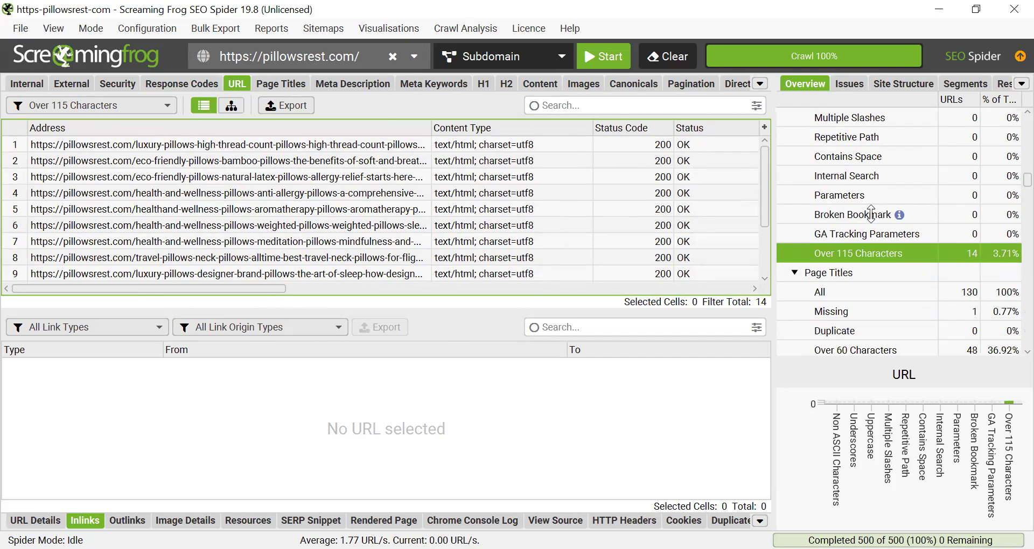
scroll(871, 214, down, 2)
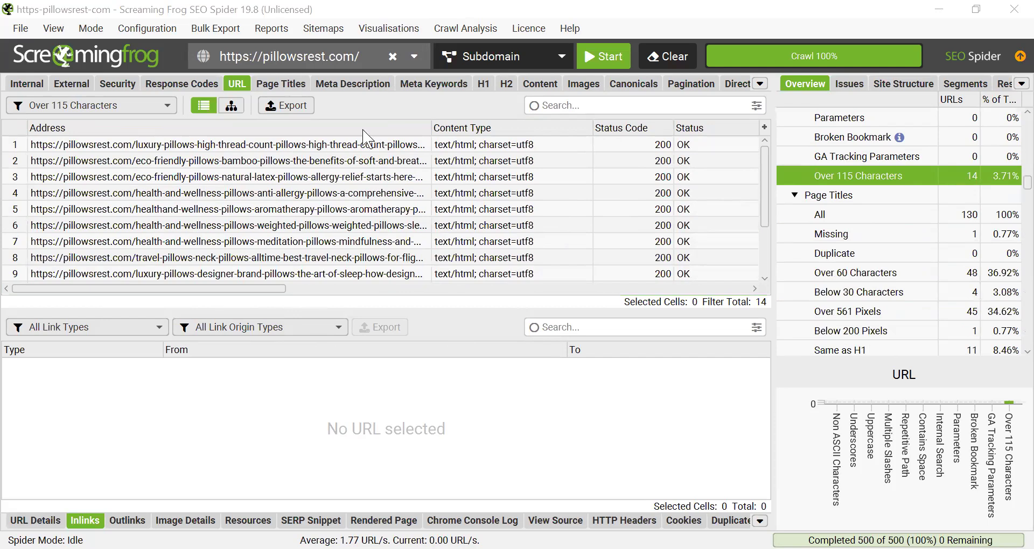
click(277, 89)
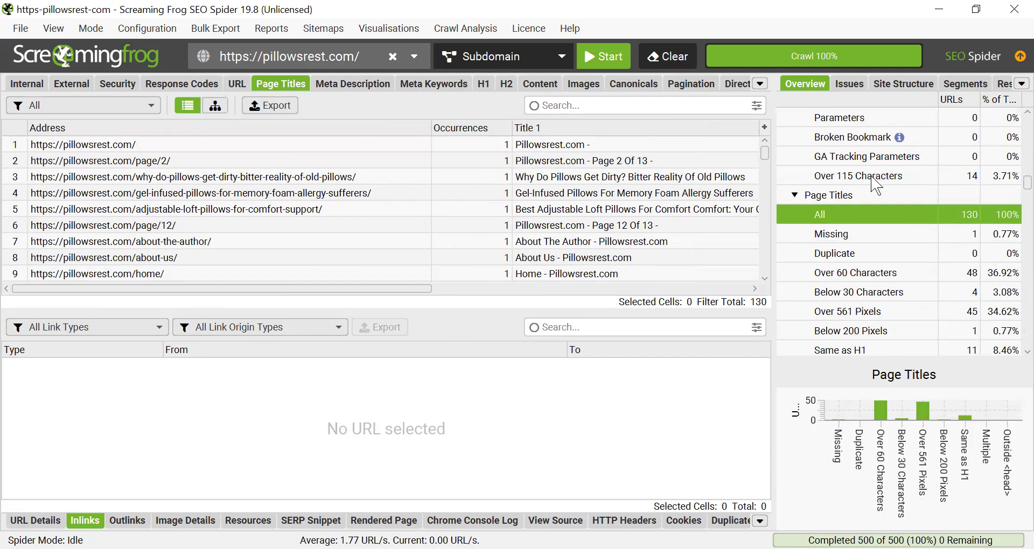
scroll(875, 184, down, 1)
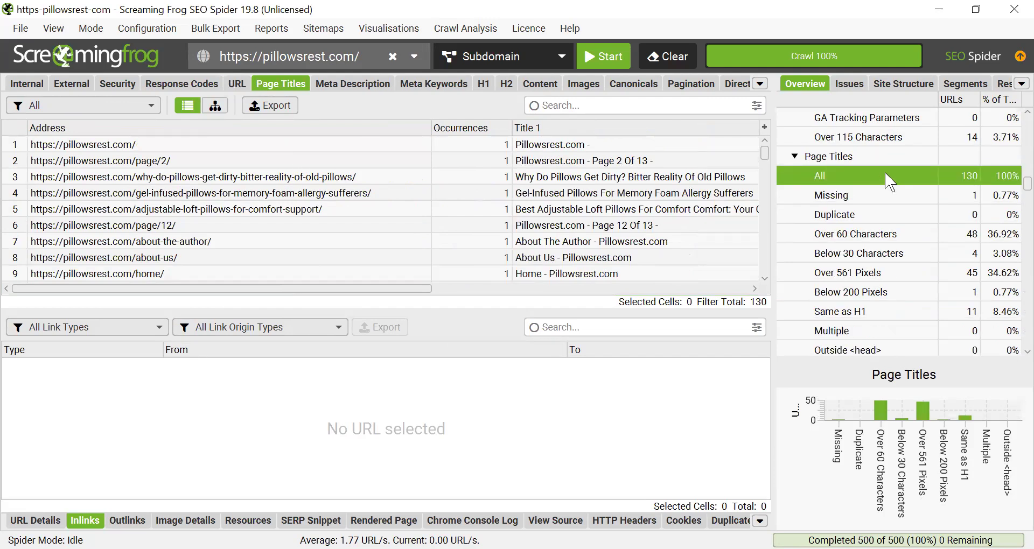
click(849, 199)
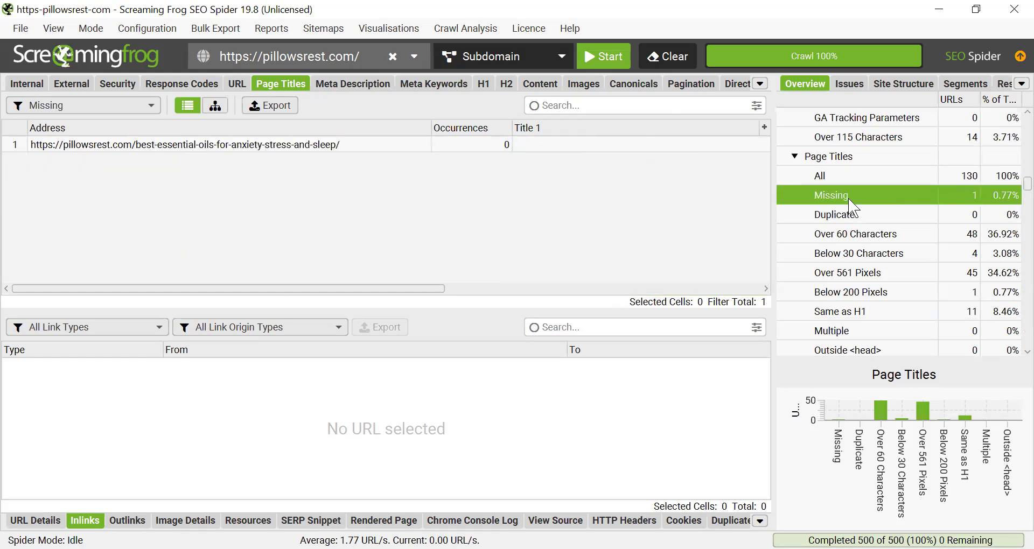
click(158, 148)
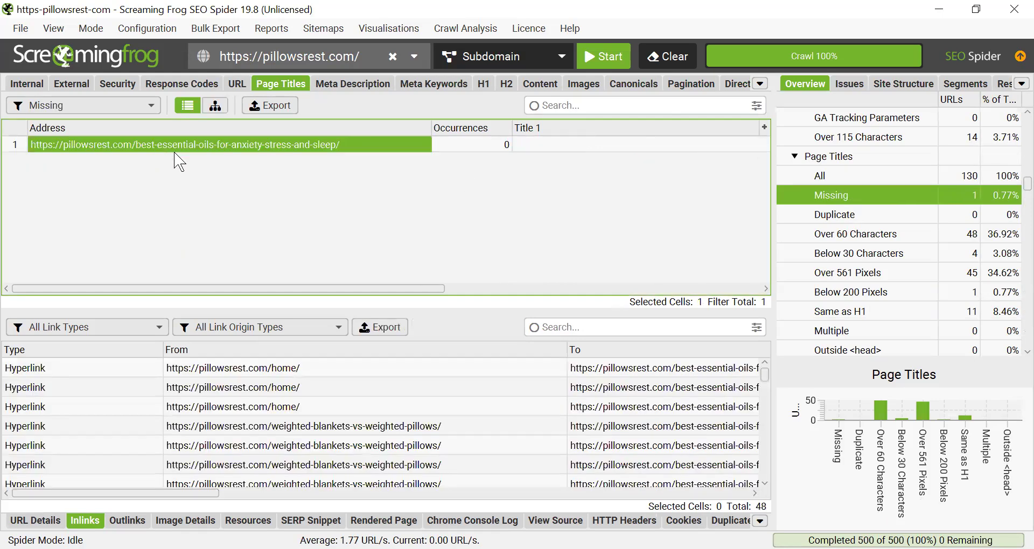
drag(269, 287, 323, 287)
drag(560, 317, 202, 202)
click(889, 216)
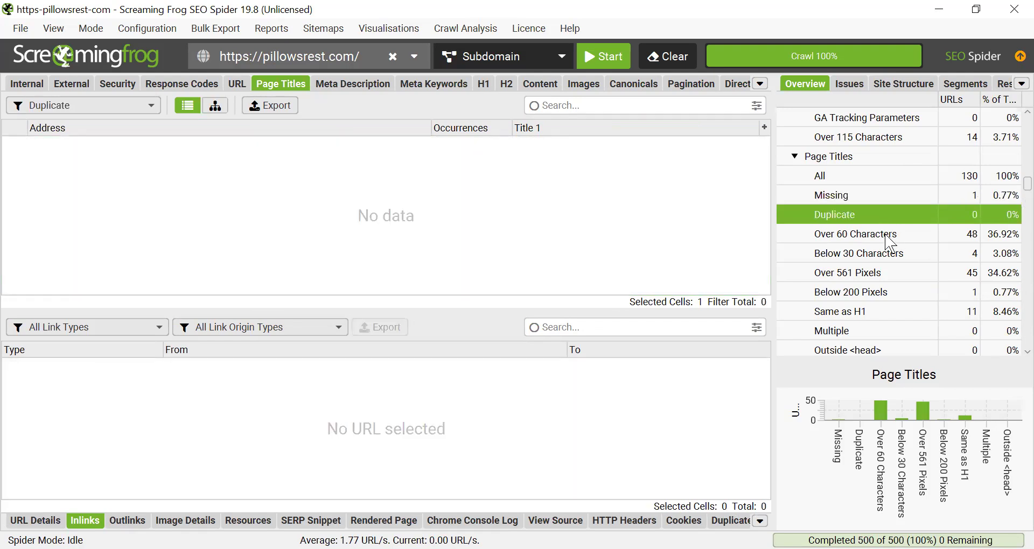
Filter the page titles to Over 60 Characters and examine the title lengths of the handcrafted artisan, buckwheat, feather allergies and down pillow articles.
click(888, 236)
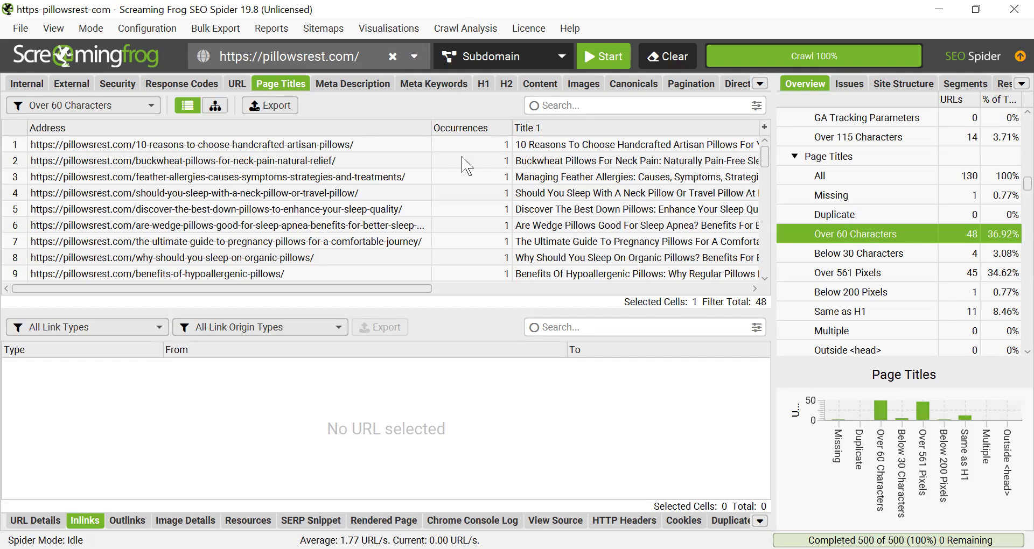
drag(342, 291, 577, 291)
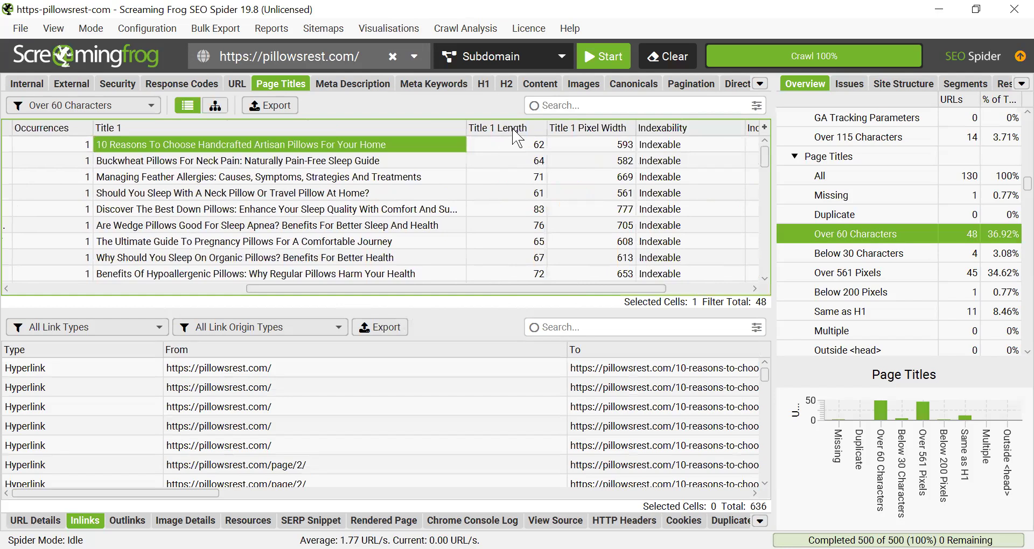
click(540, 144)
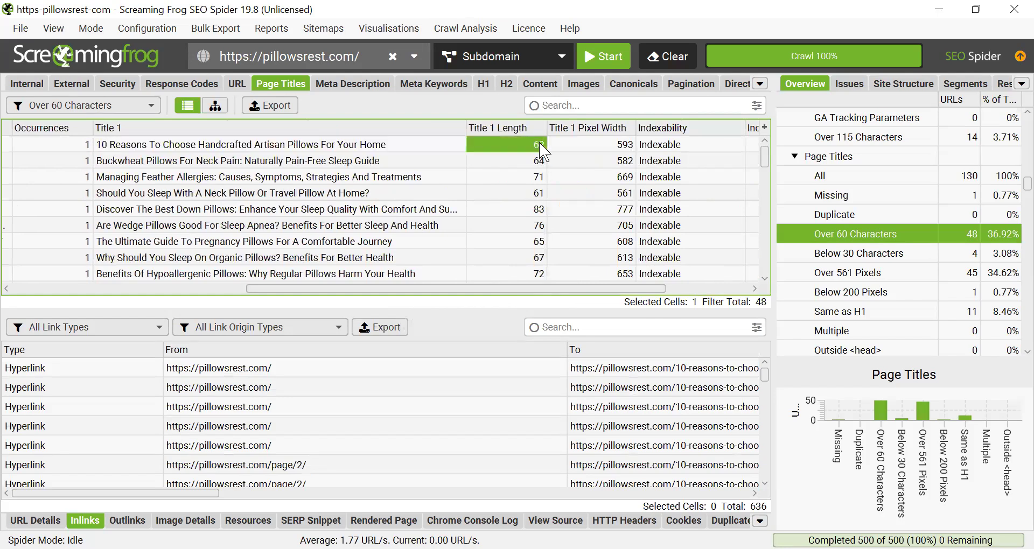
click(218, 164)
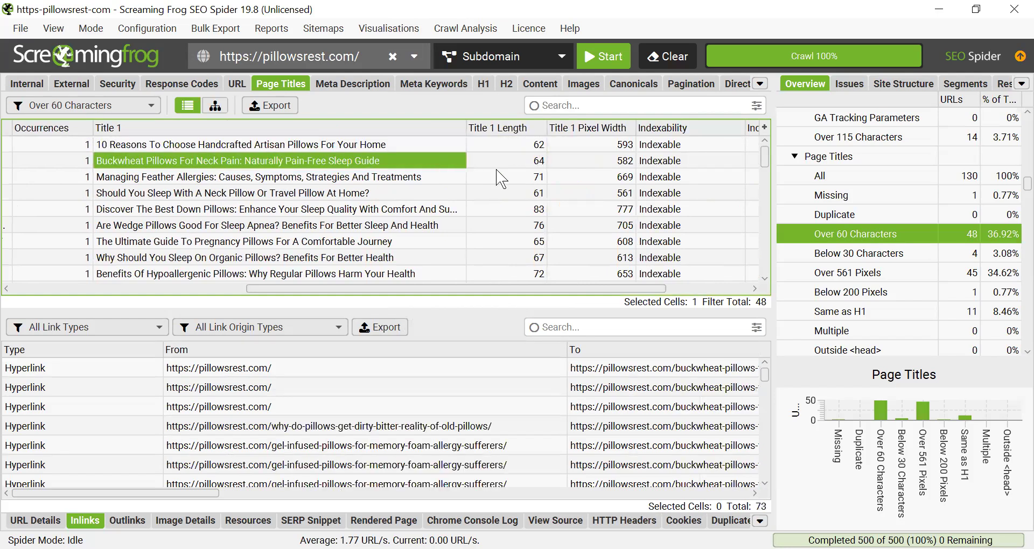
click(368, 177)
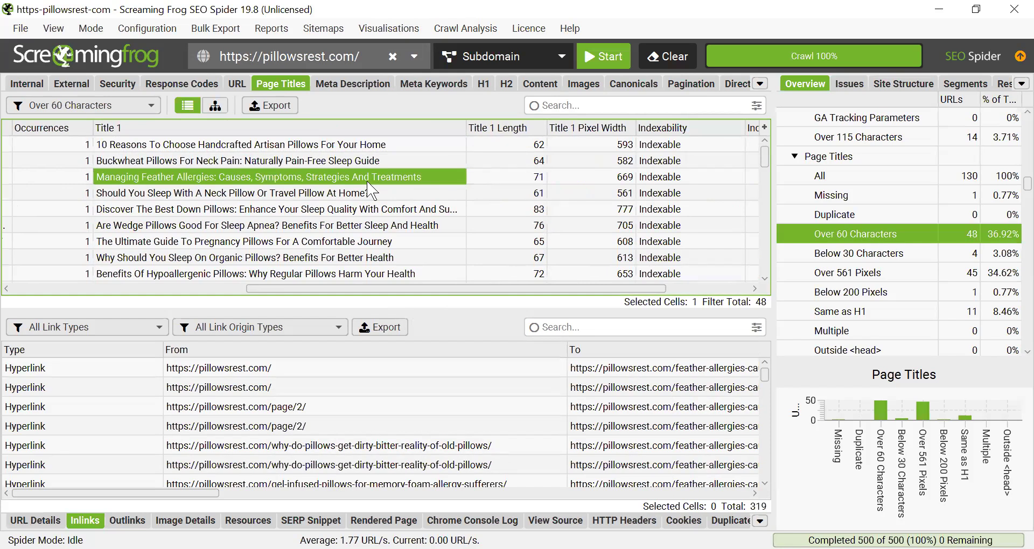
click(506, 207)
click(406, 209)
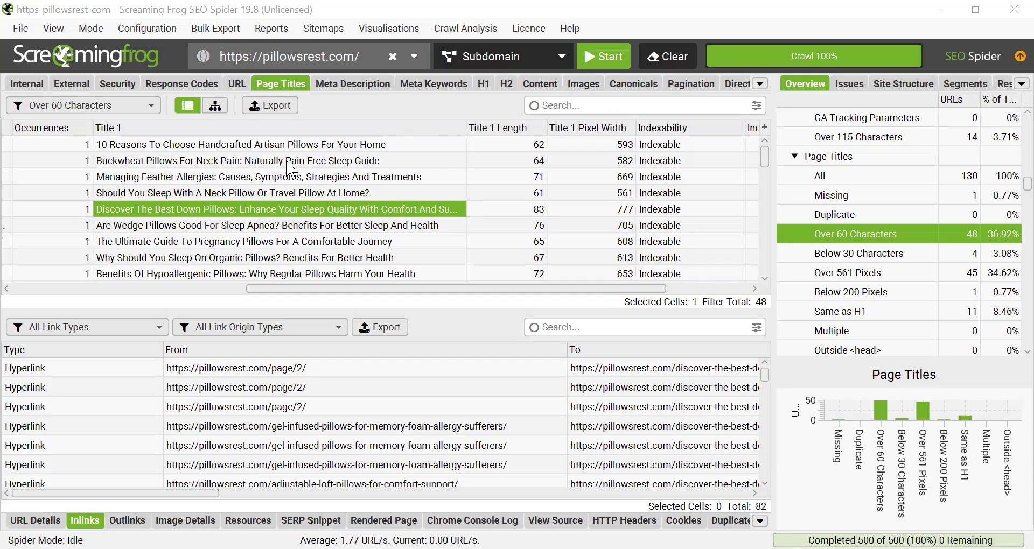
Filter the page titles to Below 30 Characters and show the inlinks of the home and contact pages.
key(Down)
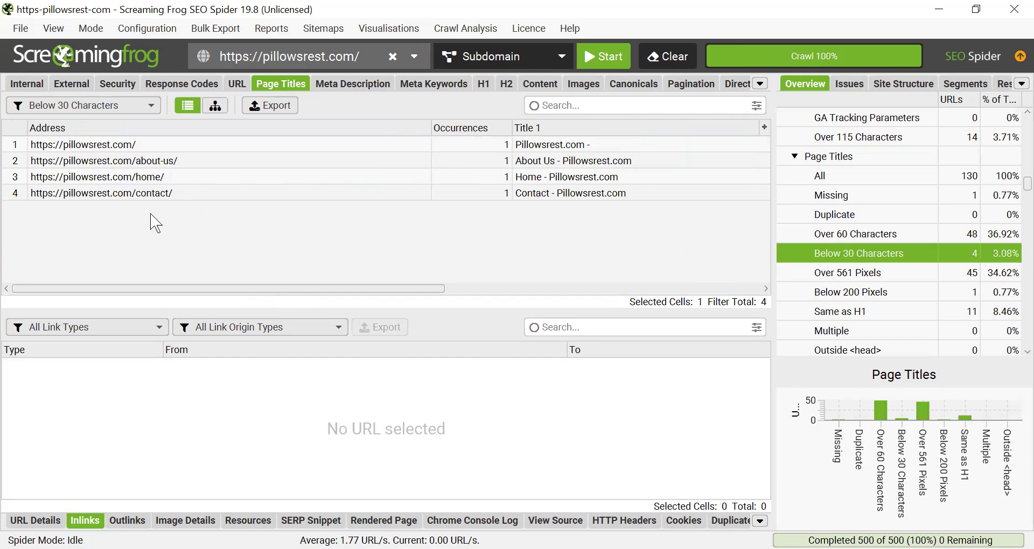
click(146, 180)
click(160, 195)
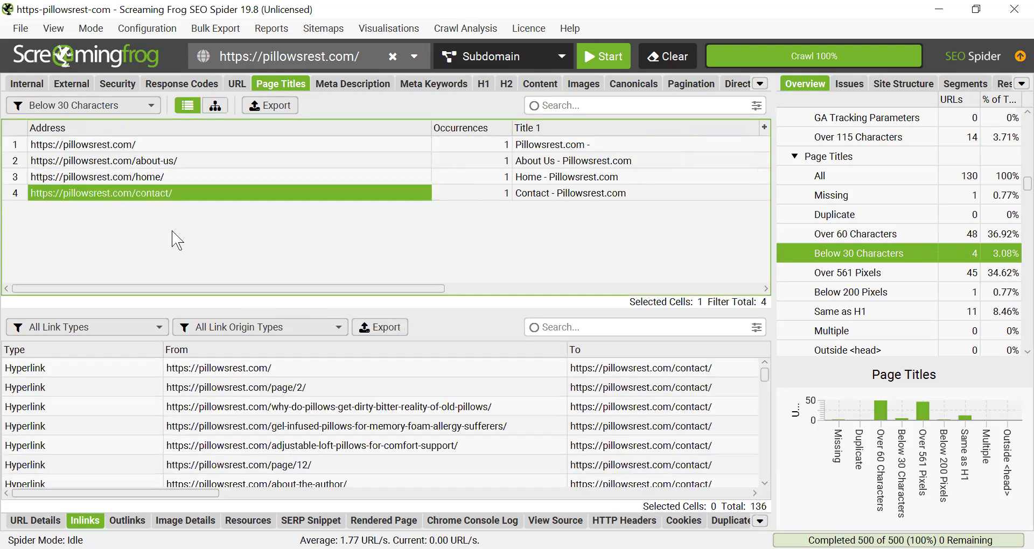
Go through the Over 561 Pixels, Same as H1 and Outside <head> filters of the page titles.
click(884, 281)
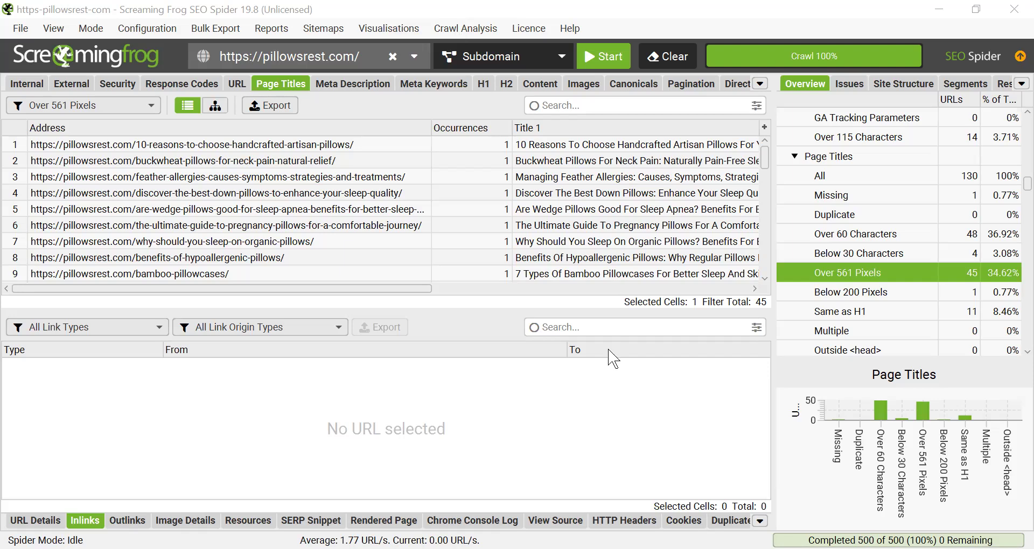
scroll(870, 242, down, 2)
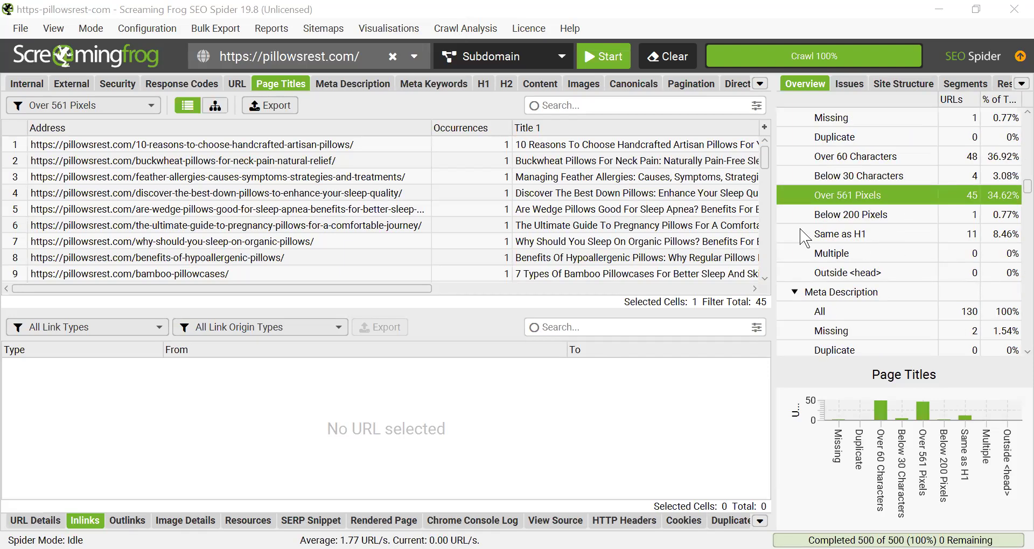
click(862, 236)
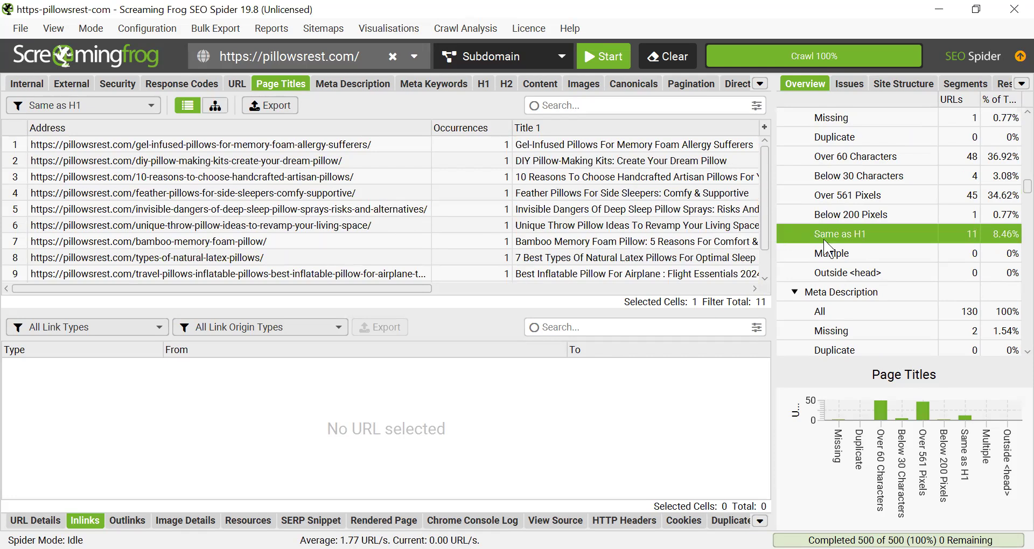
drag(224, 290, 326, 307)
scroll(921, 199, up, 2)
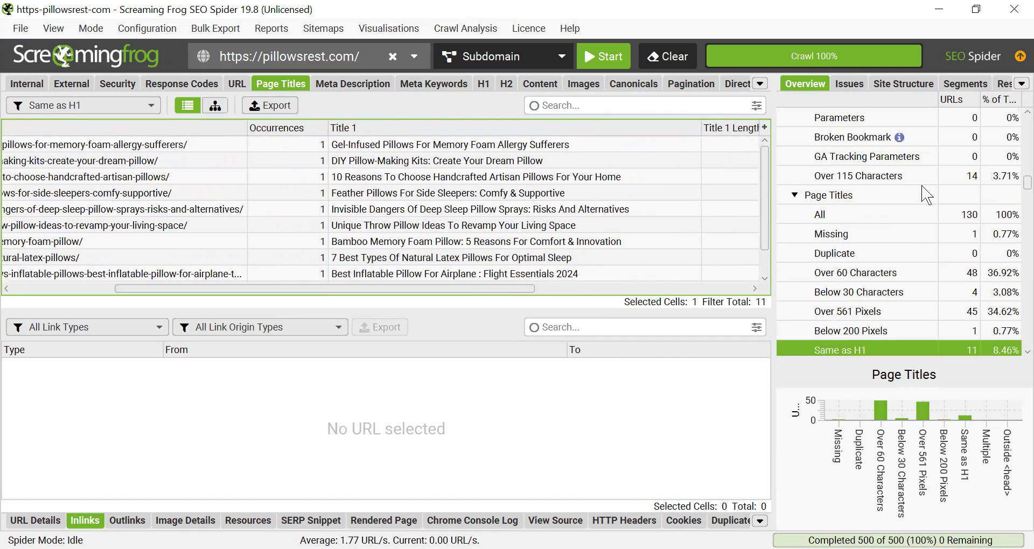
scroll(919, 215, down, 1)
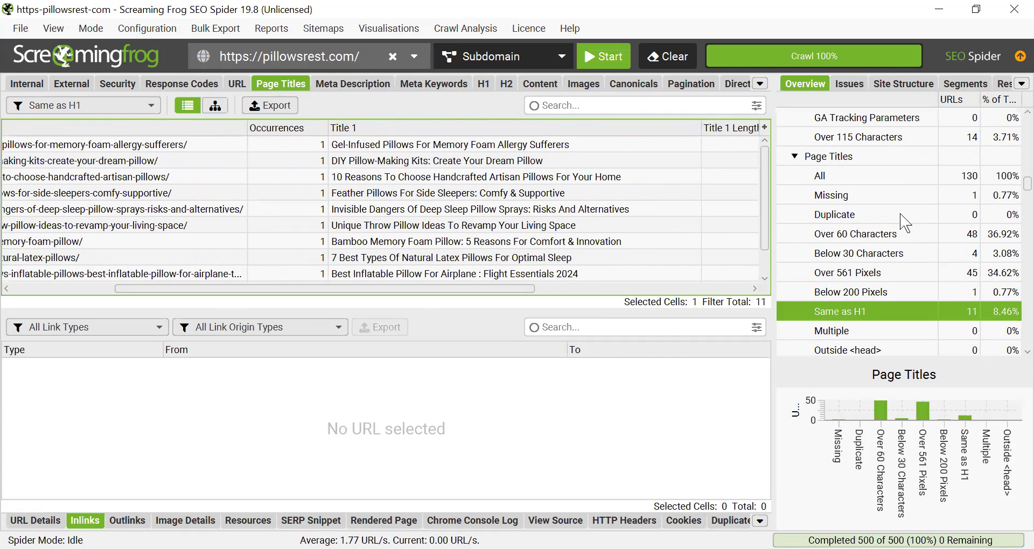
scroll(880, 257, down, 2)
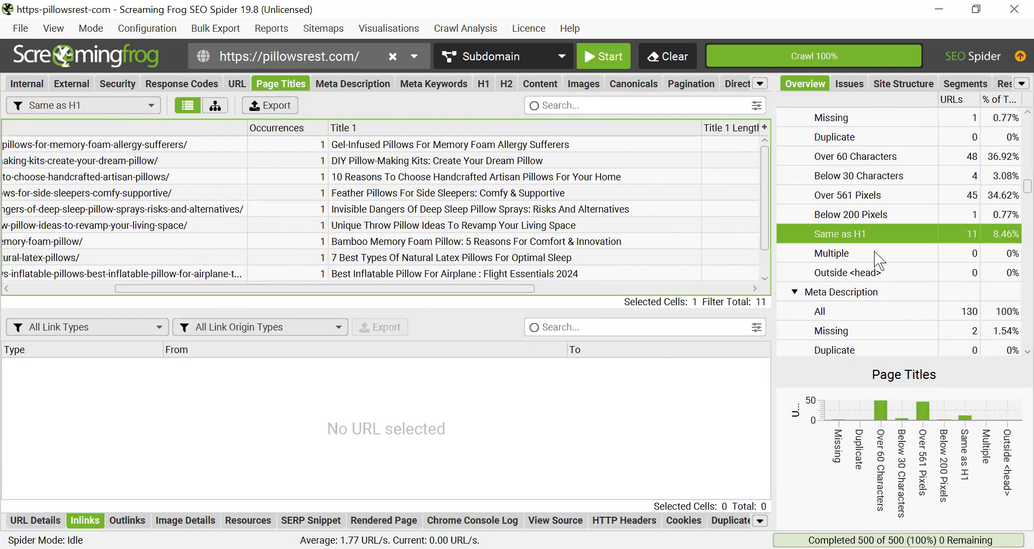
click(871, 271)
Show all meta descriptions and look over the filter categories of the Meta Description report.
scroll(861, 248, down, 2)
click(847, 221)
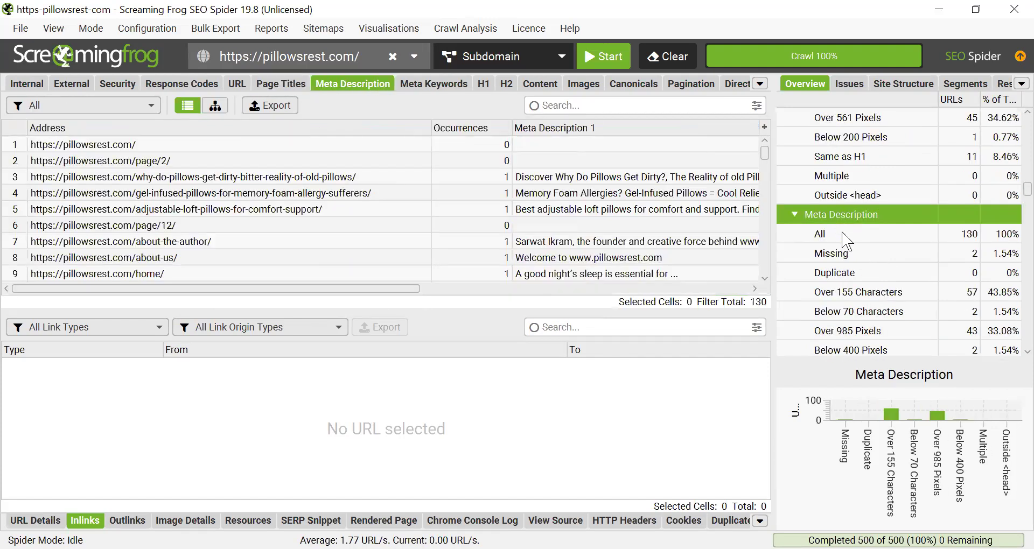
click(842, 232)
scroll(842, 232, up, 3)
scroll(842, 237, down, 4)
scroll(845, 244, down, 2)
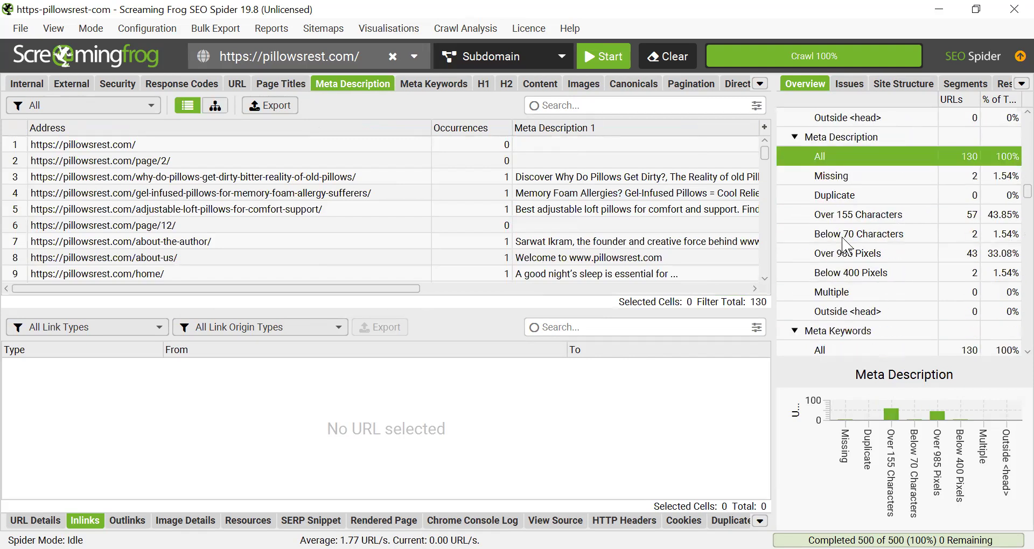
Filter the meta descriptions to Missing and check the description cells of the homepage and the best-essential-oils article.
click(862, 177)
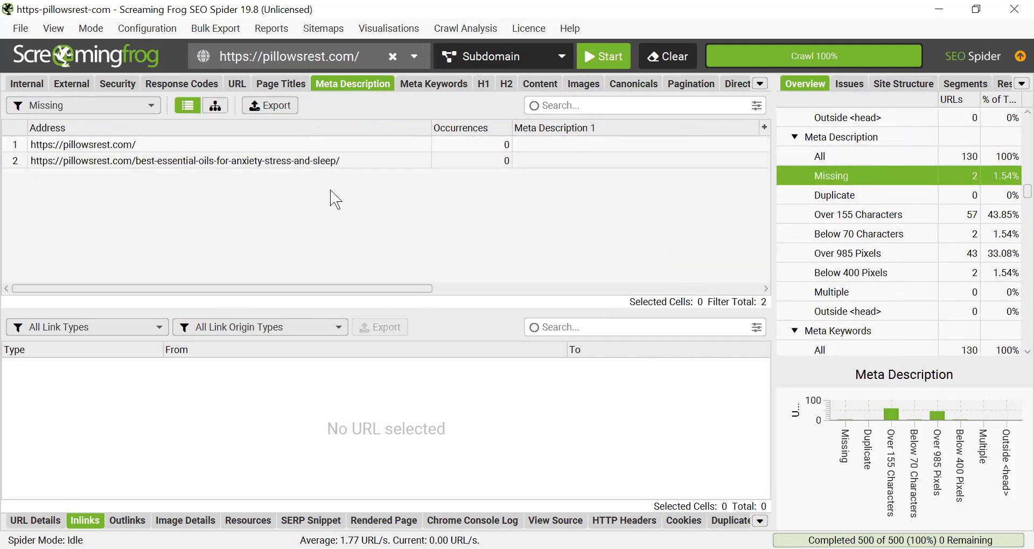
drag(278, 194, 245, 142)
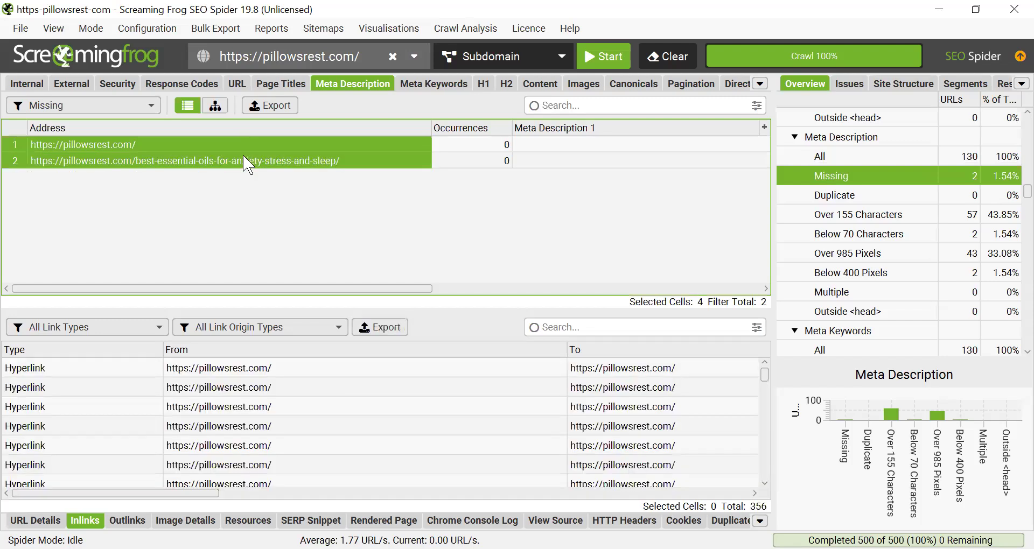
click(584, 145)
click(584, 158)
click(585, 147)
click(520, 161)
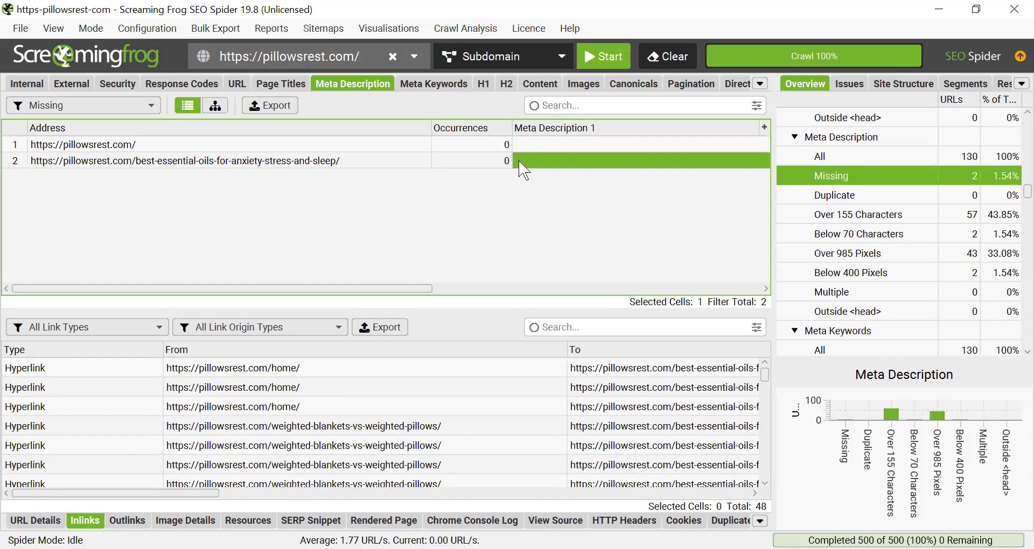
Recheck the address and empty description of the best-essential-oils article, and filter the meta descriptions to Duplicate.
click(177, 161)
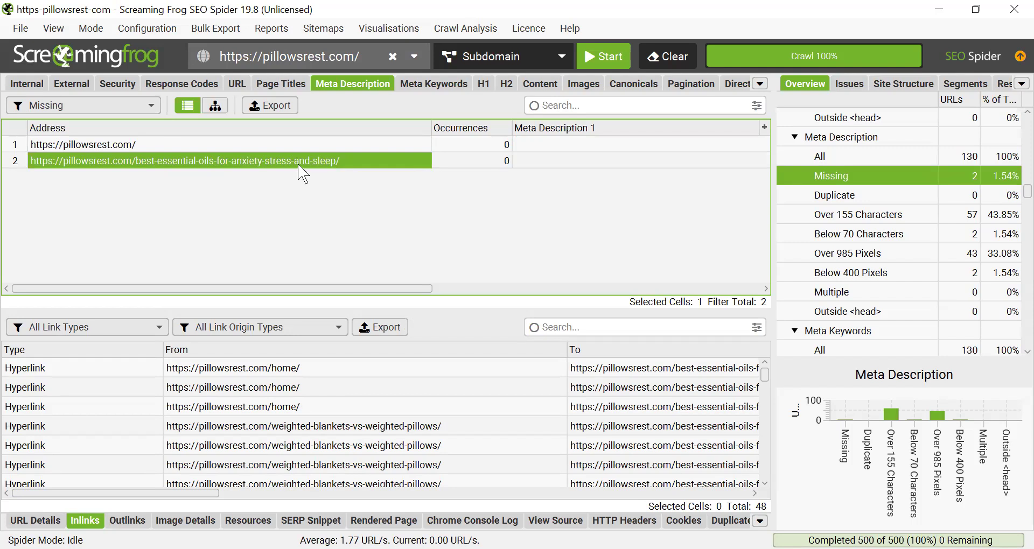
click(543, 159)
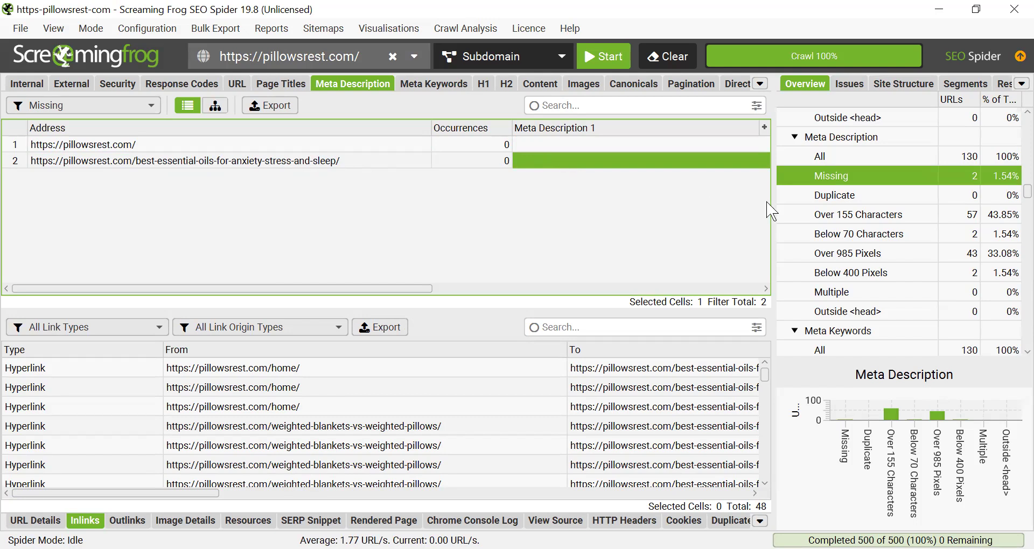
click(854, 198)
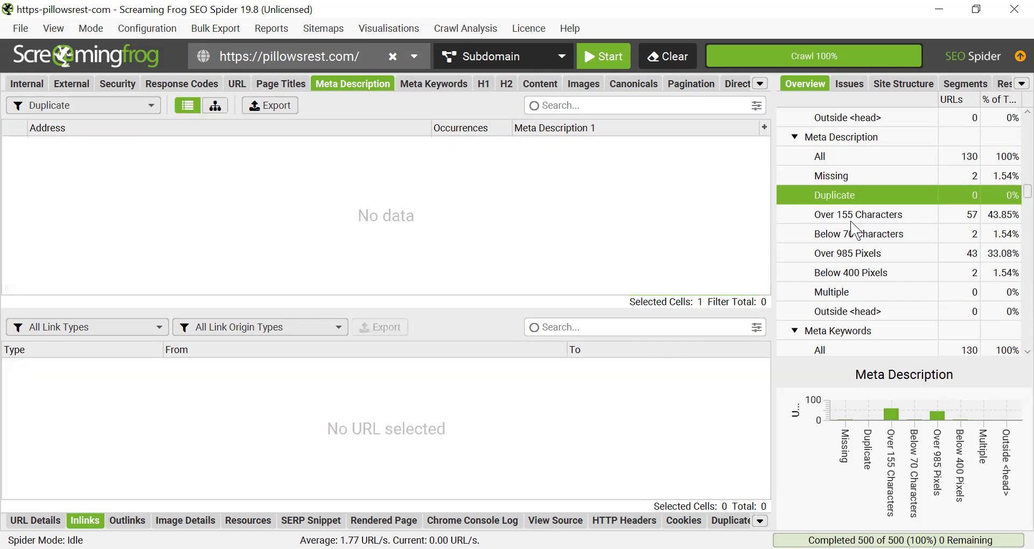
Filter the meta descriptions to Over 155 Characters and widen the Meta Description 1 column to inspect the texts and their lengths.
click(856, 221)
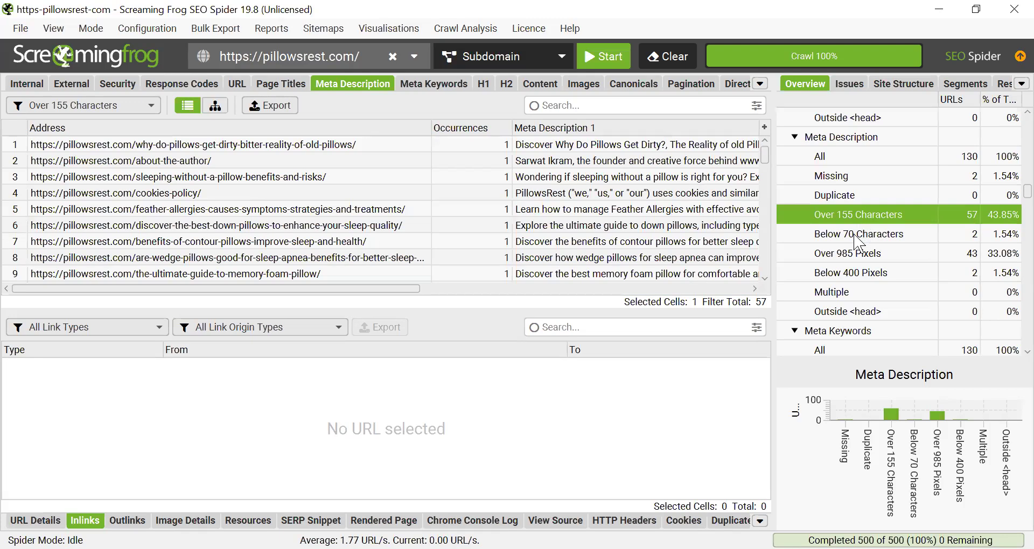
drag(280, 289, 455, 298)
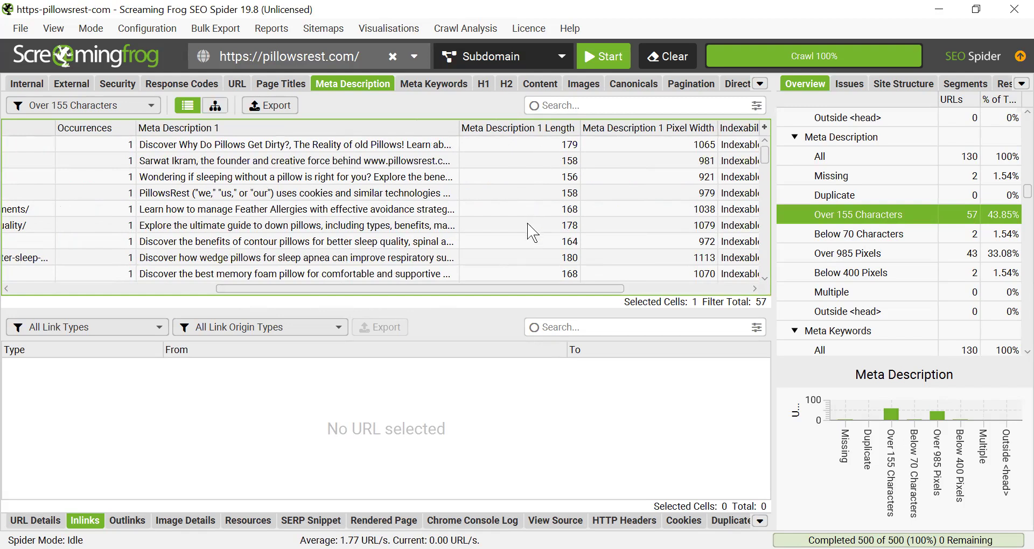
drag(458, 126, 728, 154)
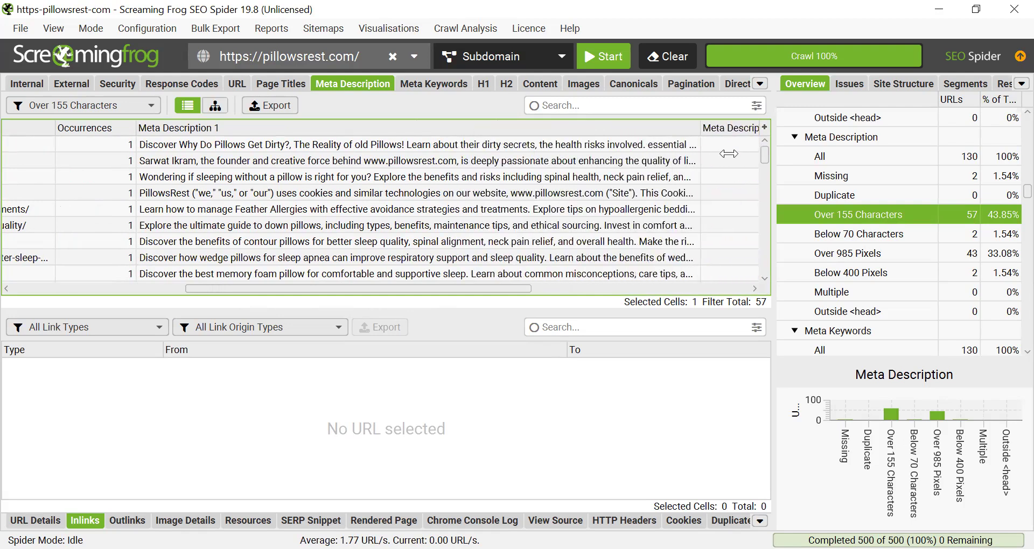
drag(537, 150, 524, 160)
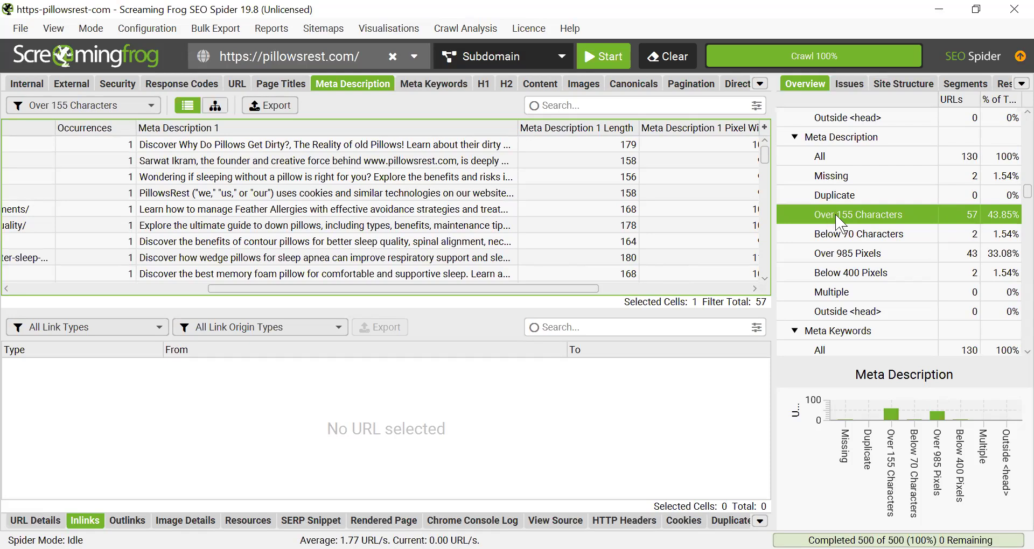
Filter the meta descriptions to Below 70 Characters and check the description length of the home page.
click(848, 234)
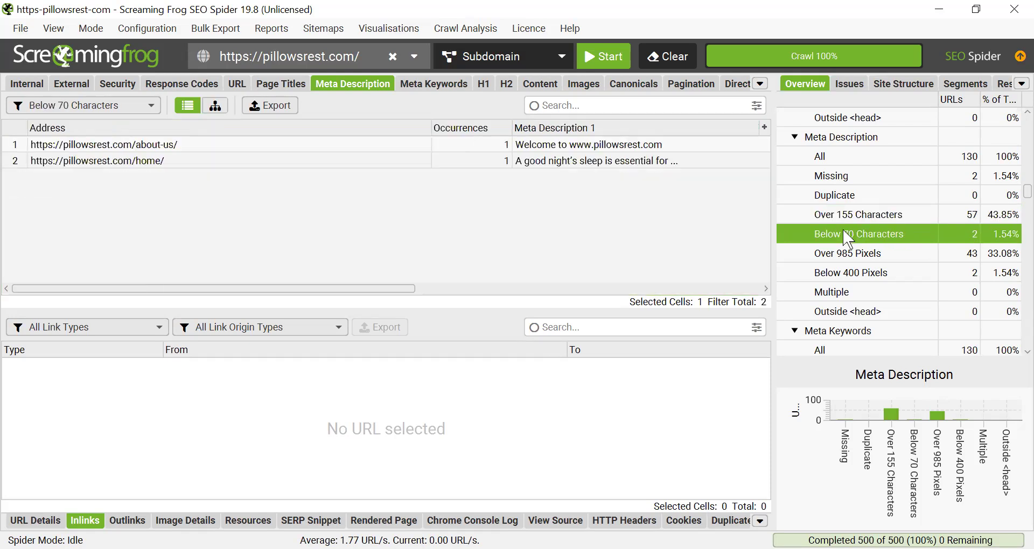
drag(295, 291, 423, 288)
drag(506, 291, 596, 290)
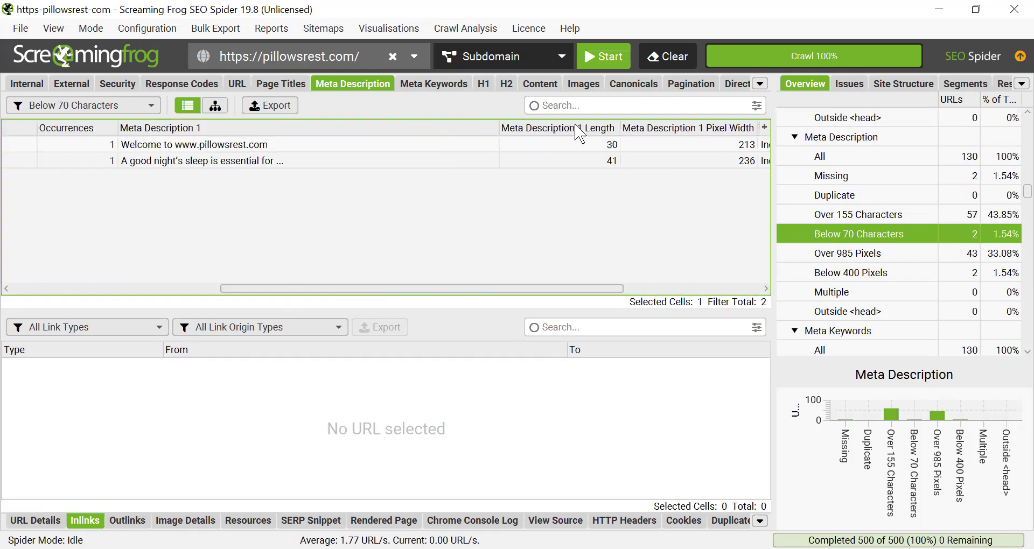
click(608, 161)
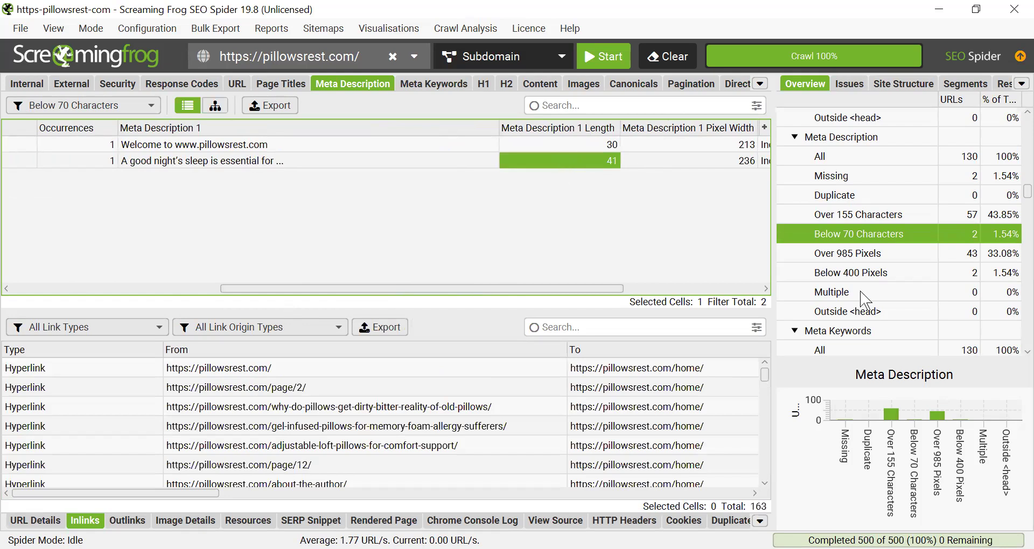
Look past the Meta Keywords filters and show all pages in the H1 report.
scroll(862, 298, down, 2)
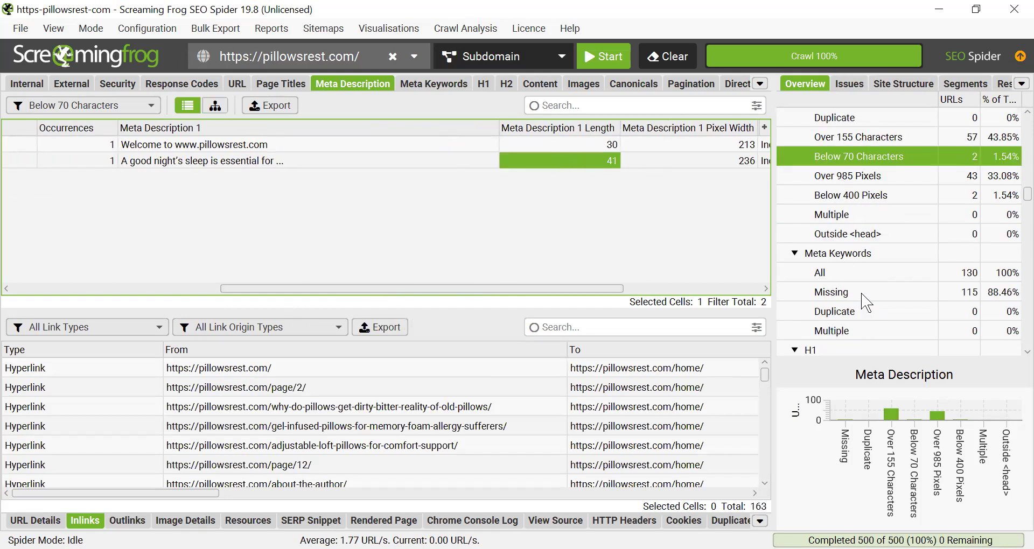
scroll(835, 259, down, 2)
scroll(833, 261, down, 1)
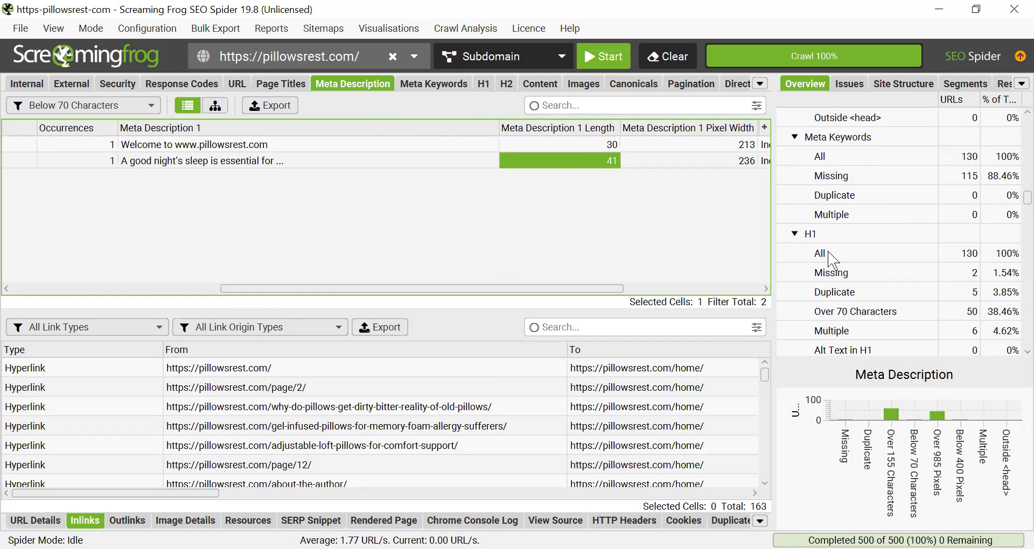
click(484, 87)
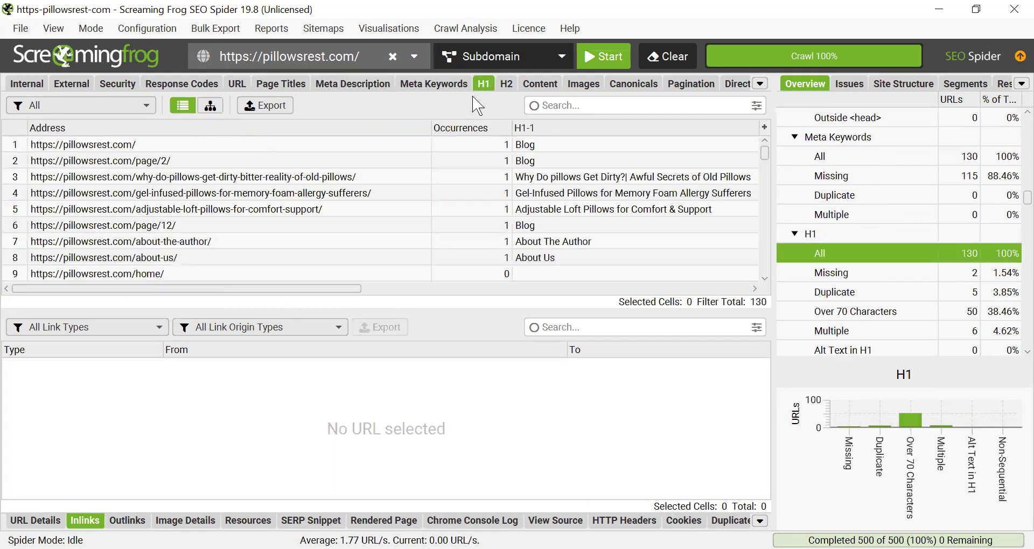
Filter the H1 report to Missing and select both the home page and the best-essential-oils article to show their inlinks.
scroll(870, 227, down, 2)
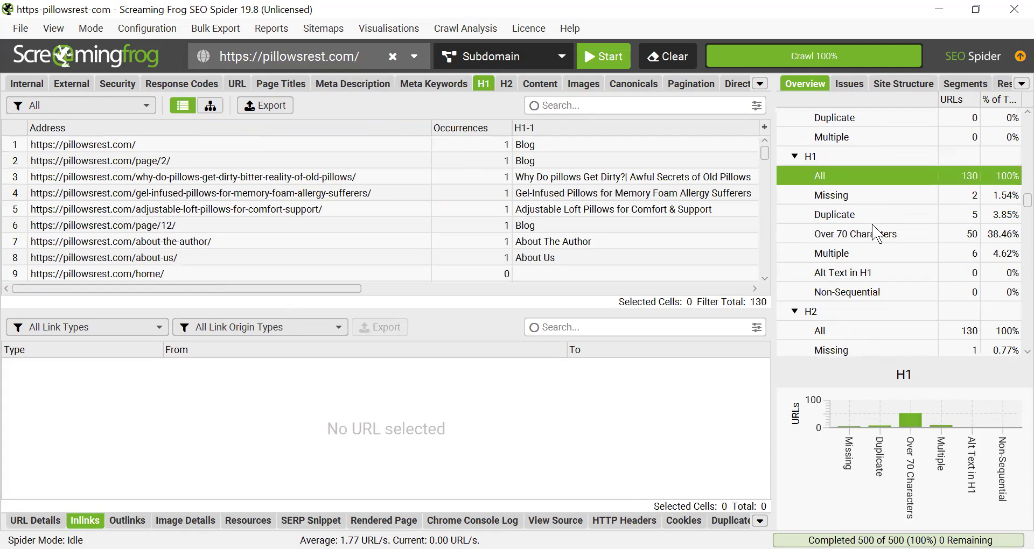
click(843, 192)
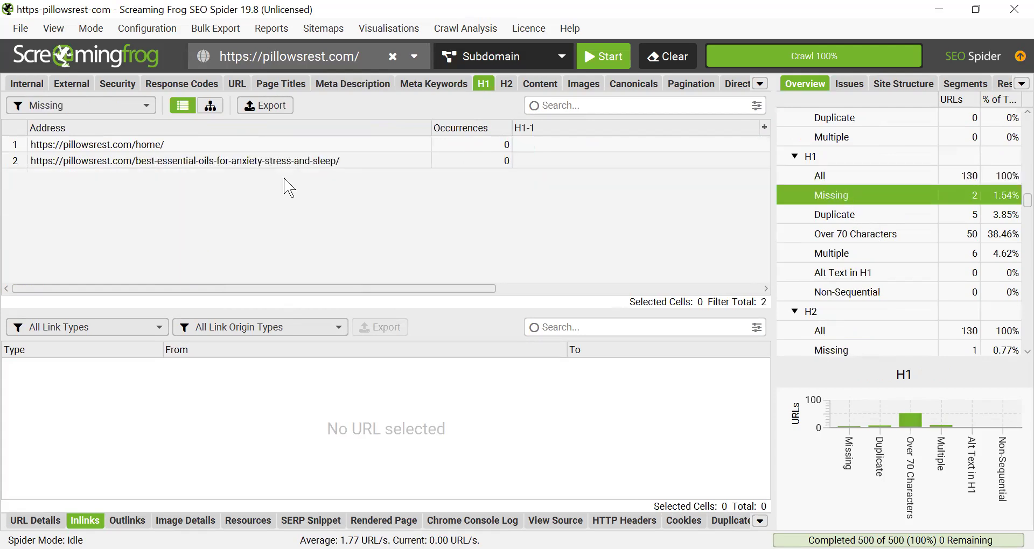
click(148, 146)
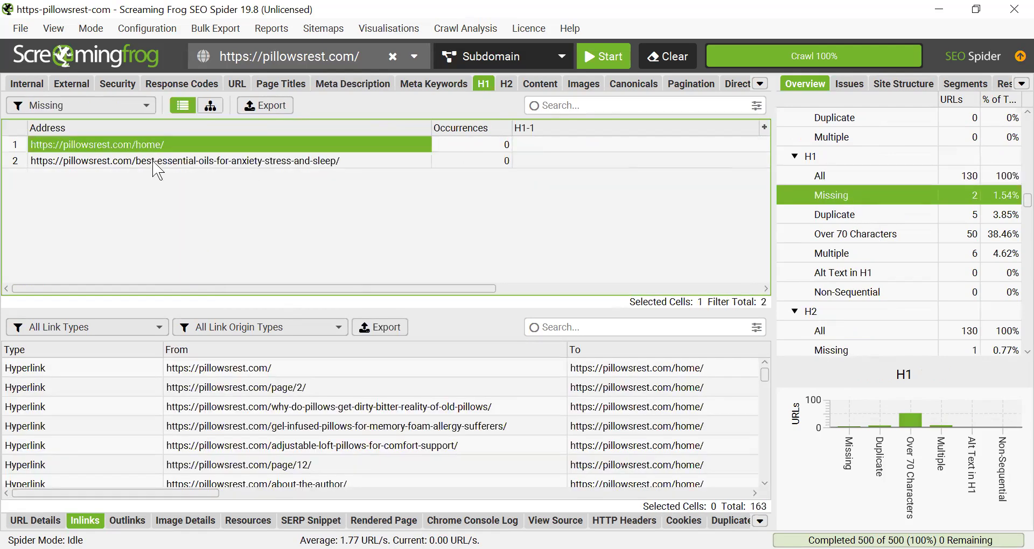
click(152, 160)
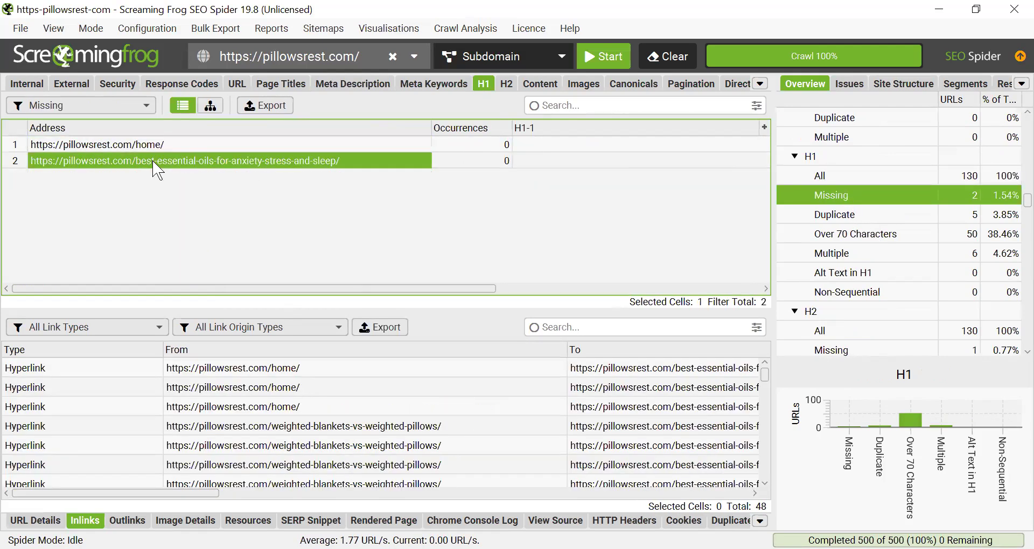
ctrl+click(116, 149)
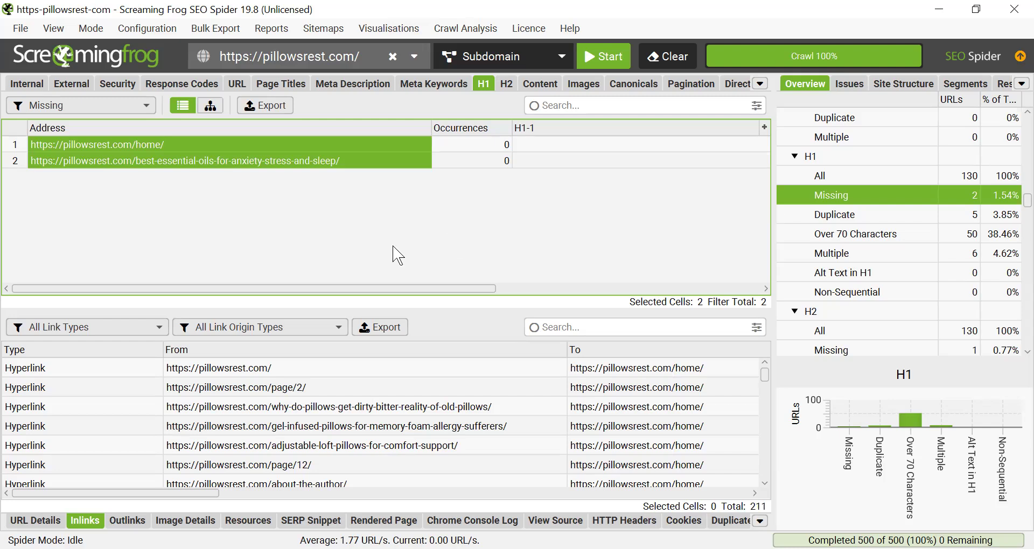
Filter the H1 report to Duplicate and compare the H1-1 and H1-2 headings of the listed pages.
key(Down)
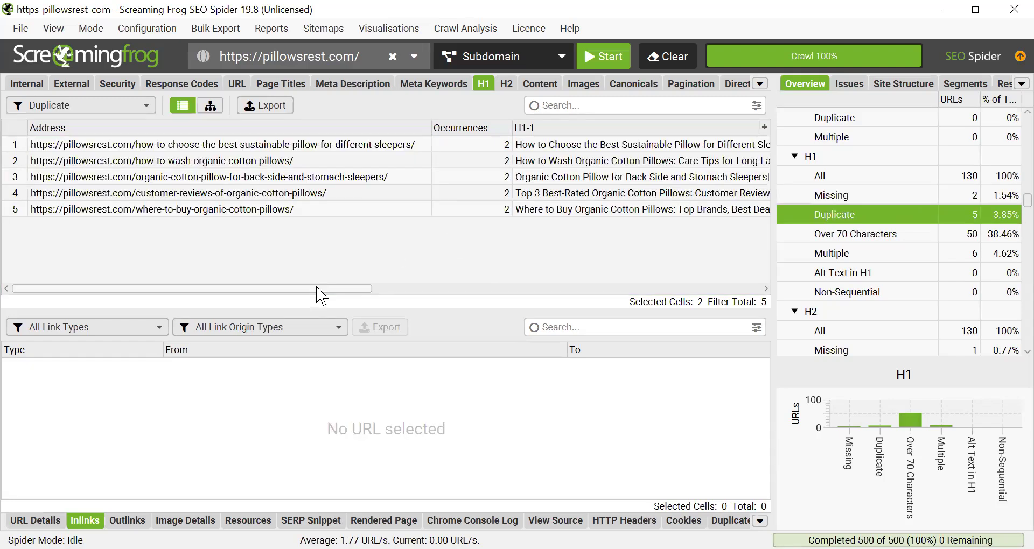
drag(324, 291, 440, 293)
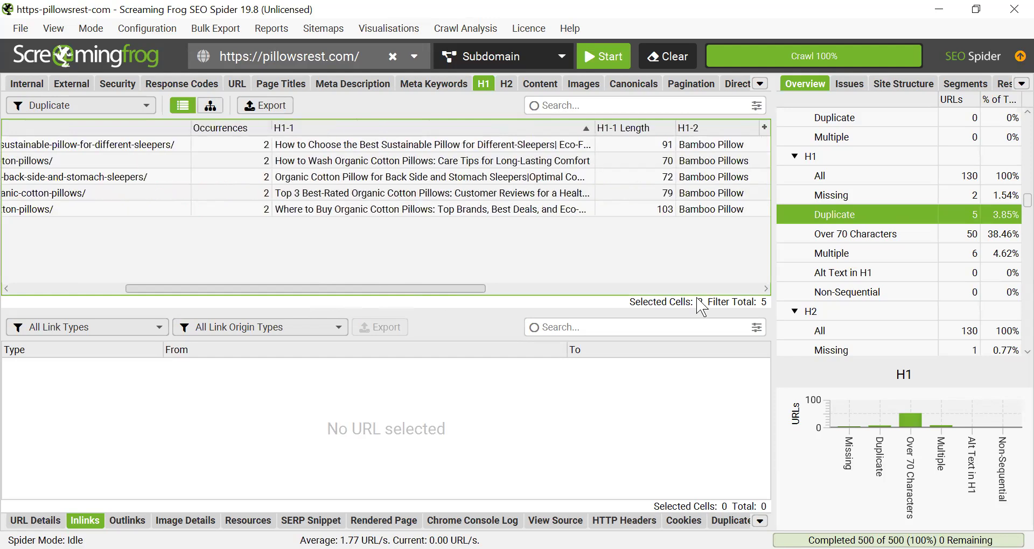
scroll(289, 279, left, 3)
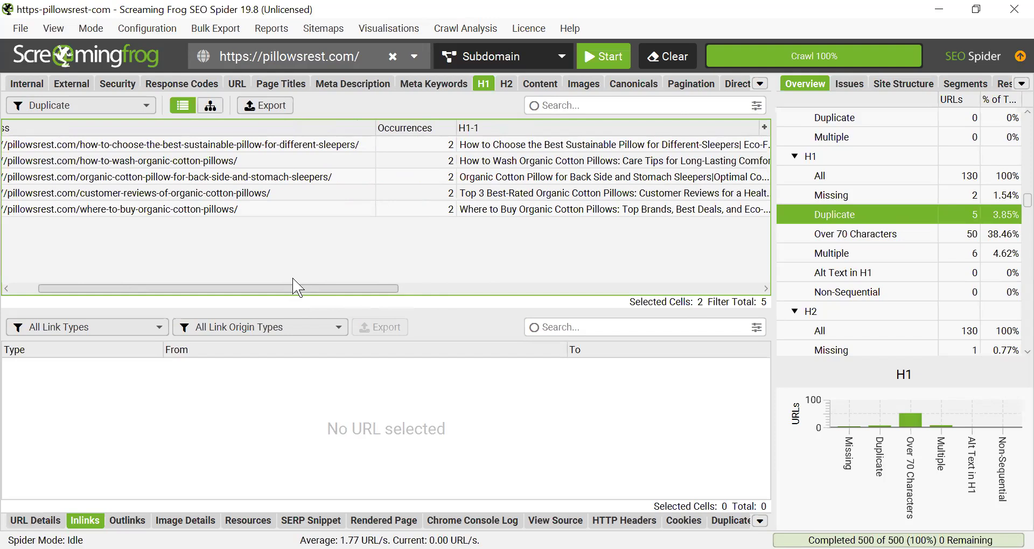
Filter the H1 report to Over 70 Characters, check the H1-1 lengths and widen the H1-1 column to read the full headings.
click(828, 237)
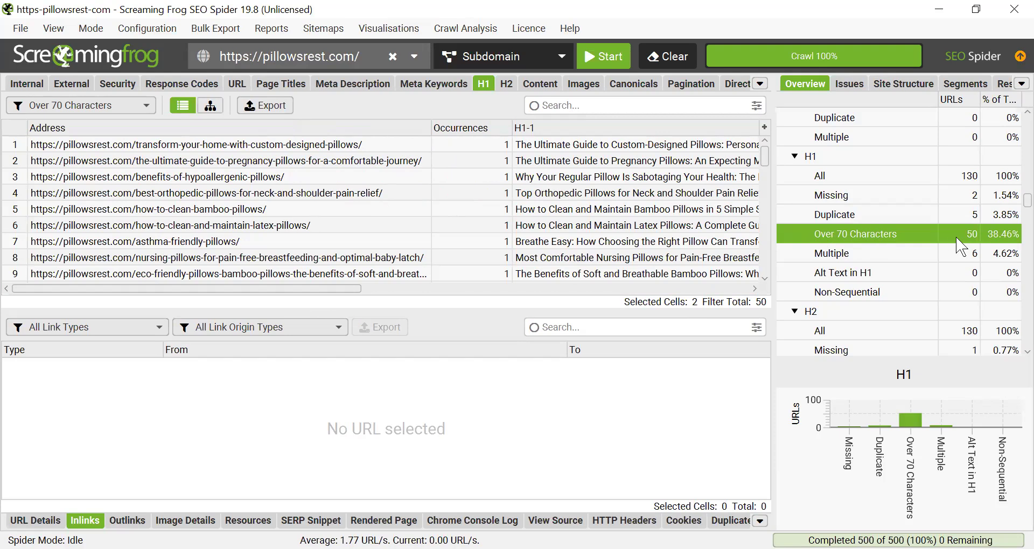
drag(261, 289, 302, 289)
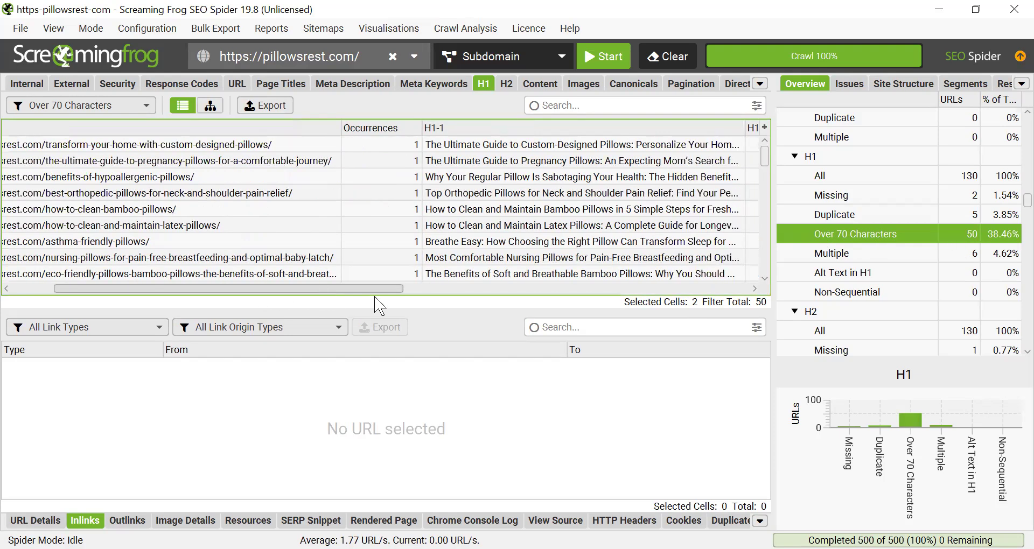
drag(376, 298, 433, 294)
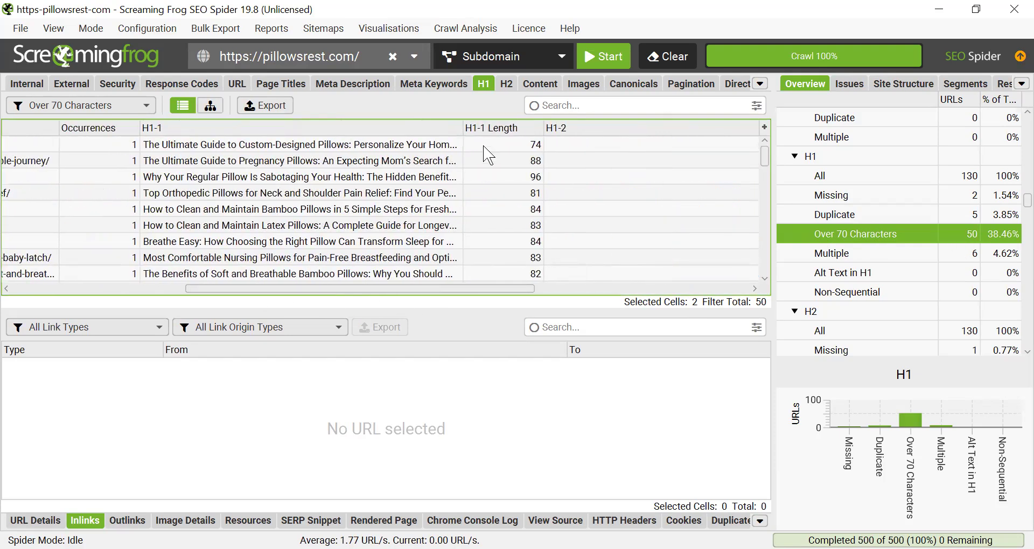
drag(488, 155, 488, 159)
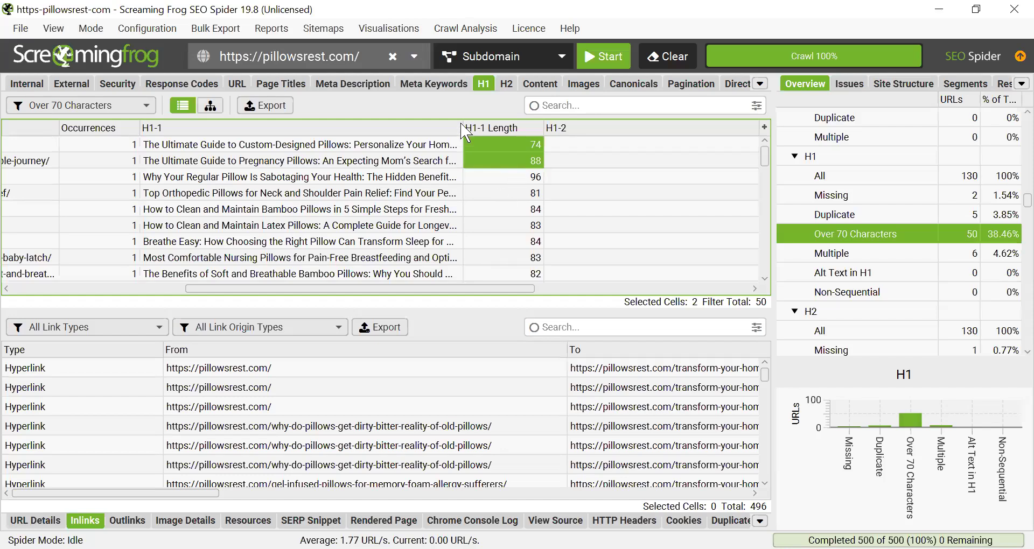
click(455, 177)
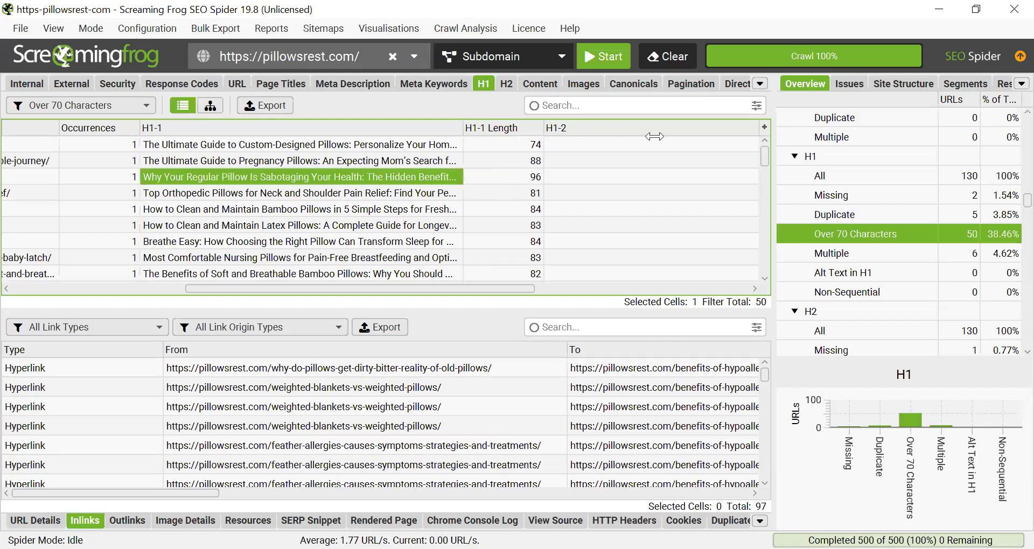
drag(655, 136, 655, 137)
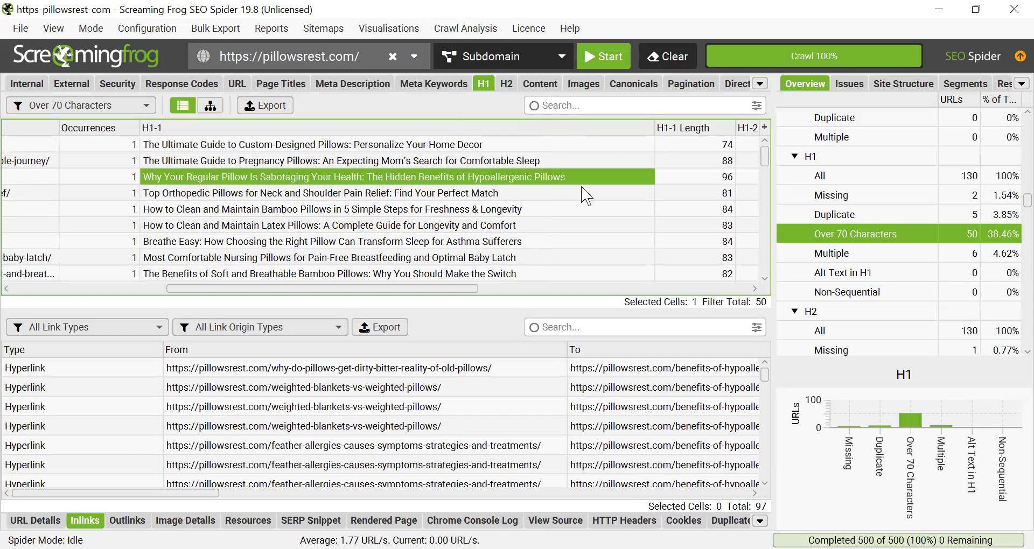
Go through the Multiple and Alt Text in H1 filters of the H1 report.
click(812, 259)
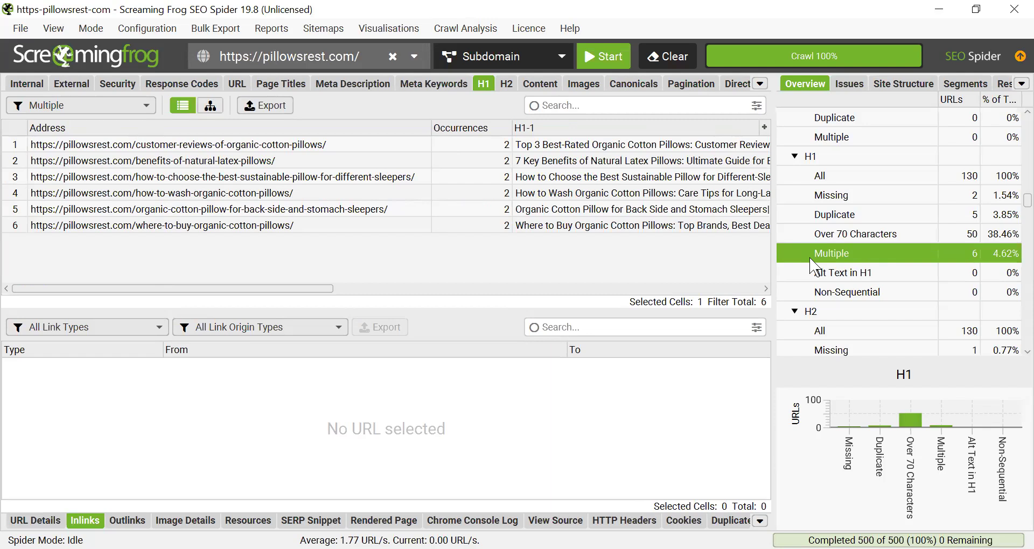
click(811, 272)
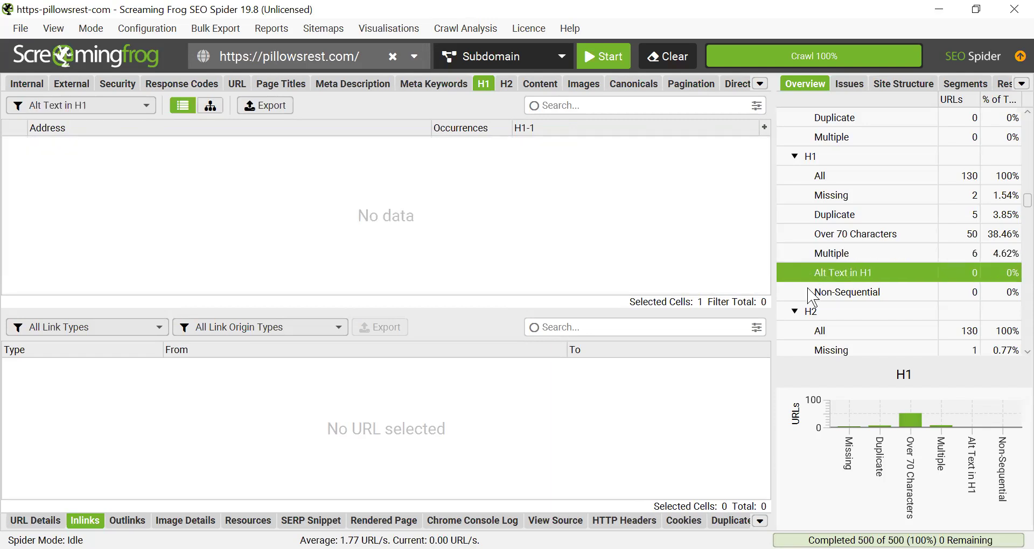
Show all pages in the H2 report and go through its Missing, Over 70 Characters and Multiple filters.
scroll(811, 286, down, 2)
click(811, 255)
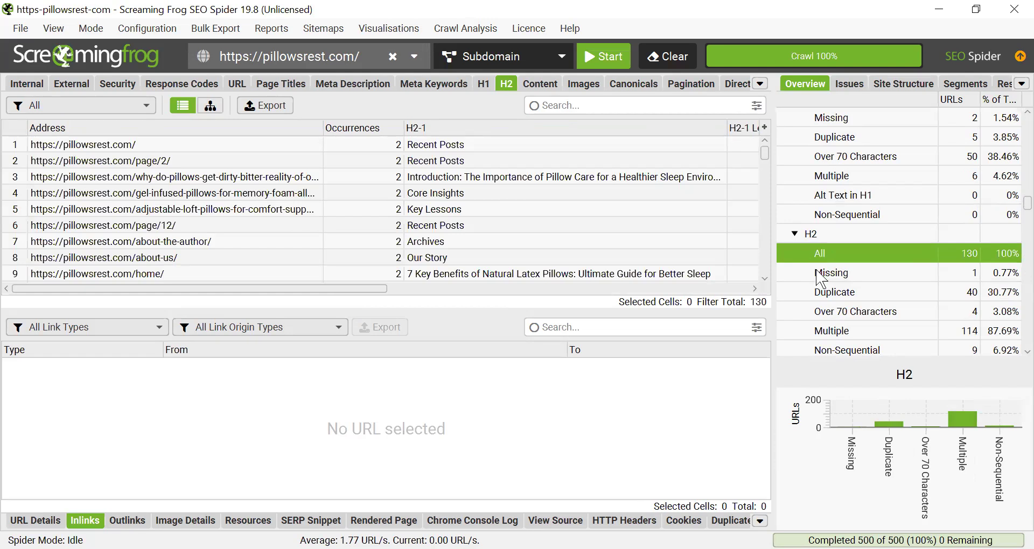
click(816, 272)
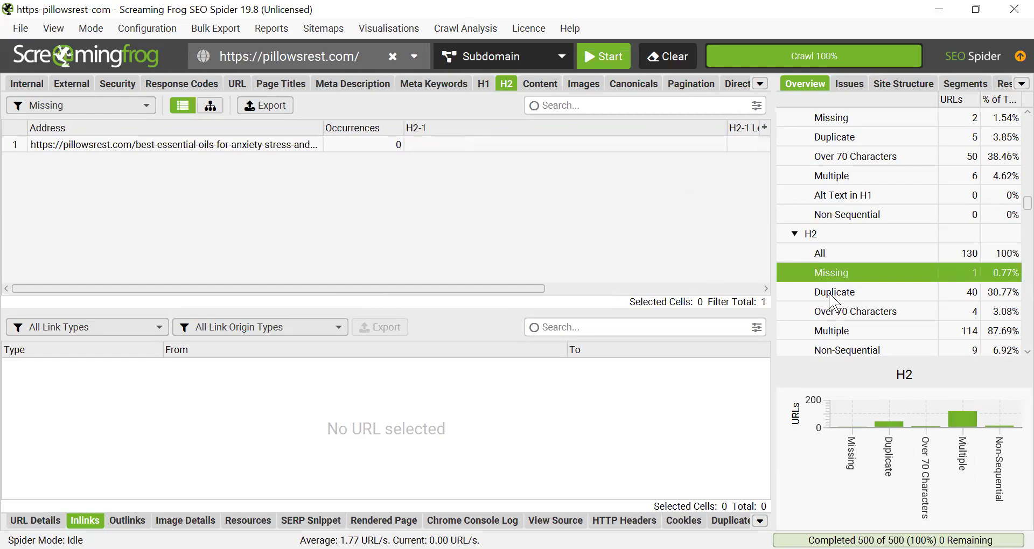
click(819, 311)
scroll(819, 307, down, 2)
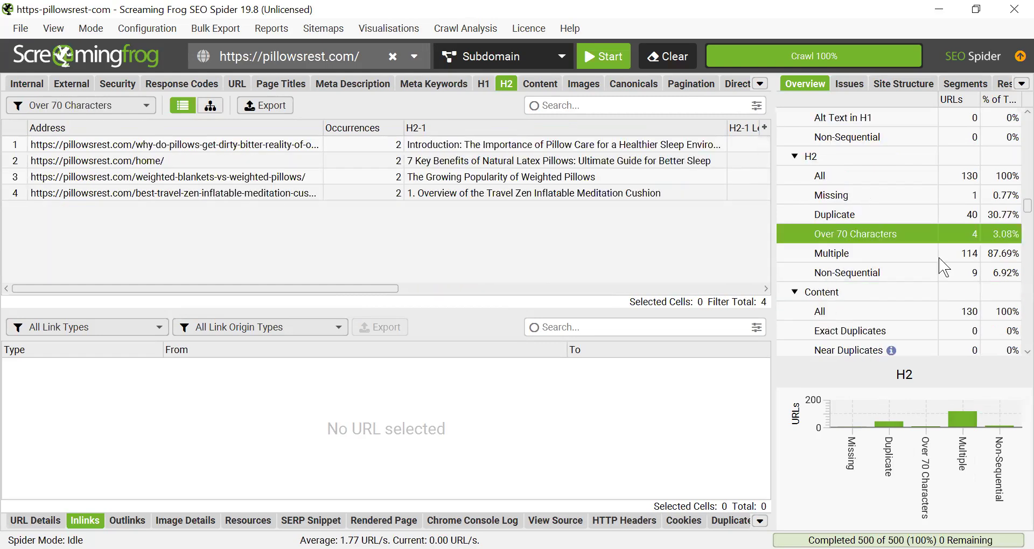
click(965, 259)
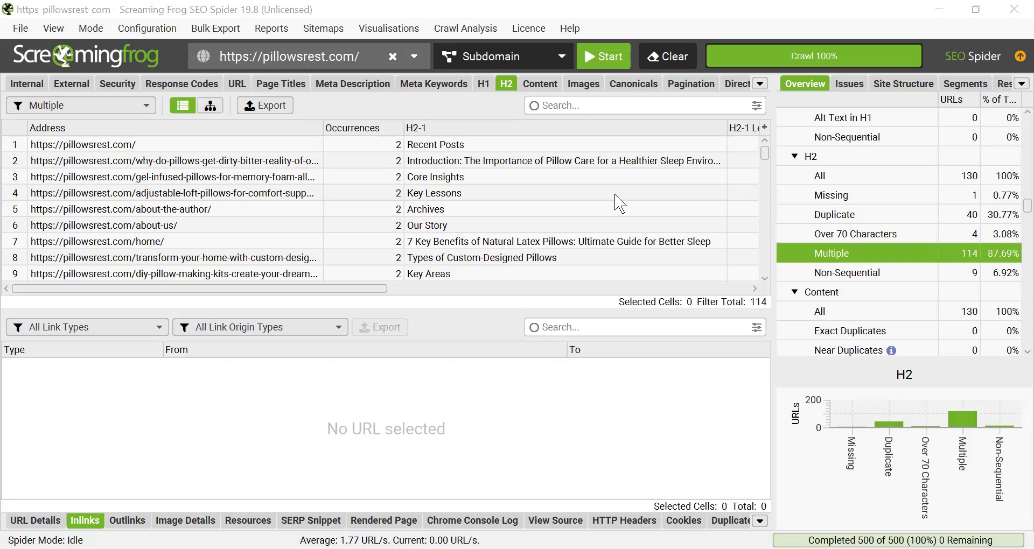
Show all pages in the Content report with their word and sentence counts.
scroll(835, 280, down, 2)
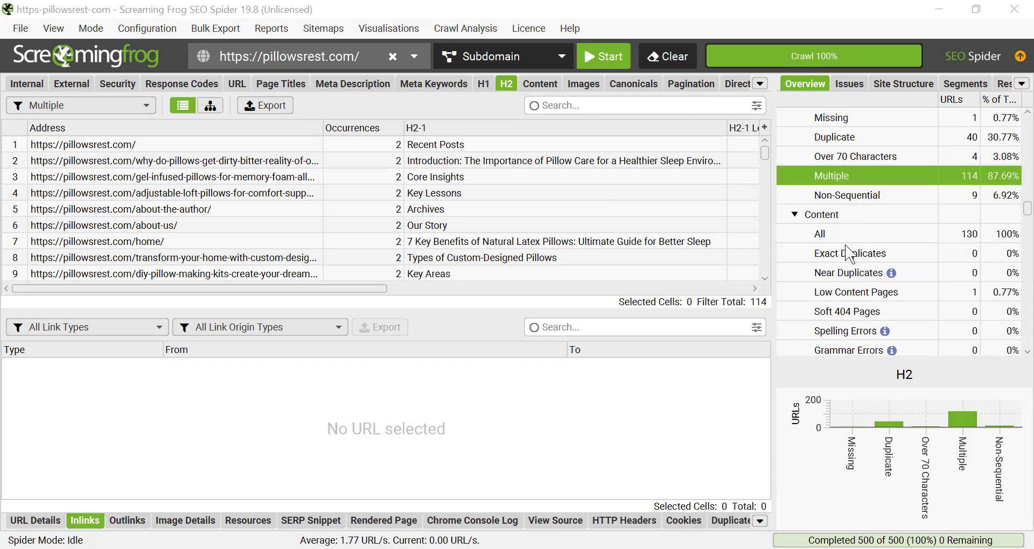
click(831, 216)
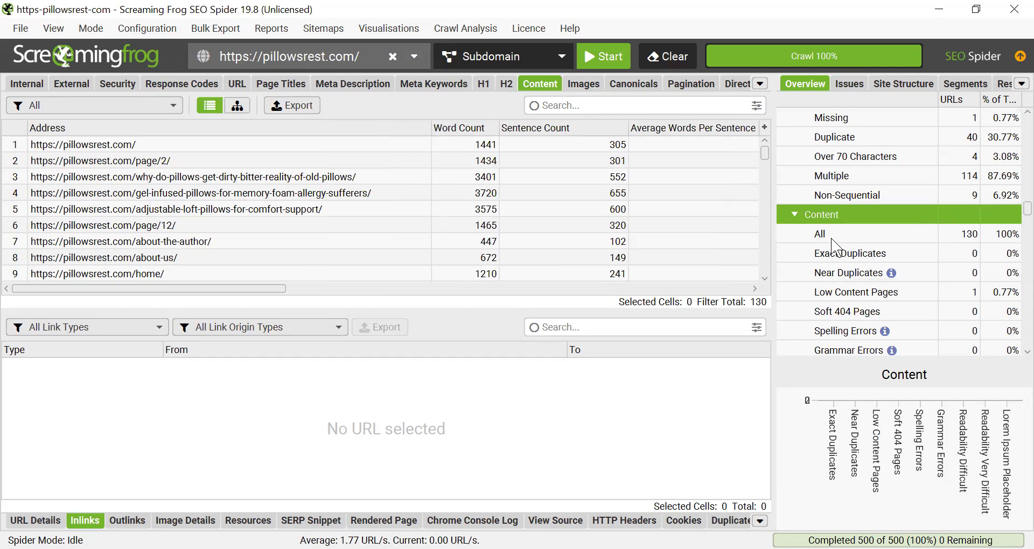
Go through the Exact Duplicates, Near Duplicates and Low Content Pages filters of the Content report and select the low-content essential oils page.
click(832, 238)
scroll(832, 239, down, 2)
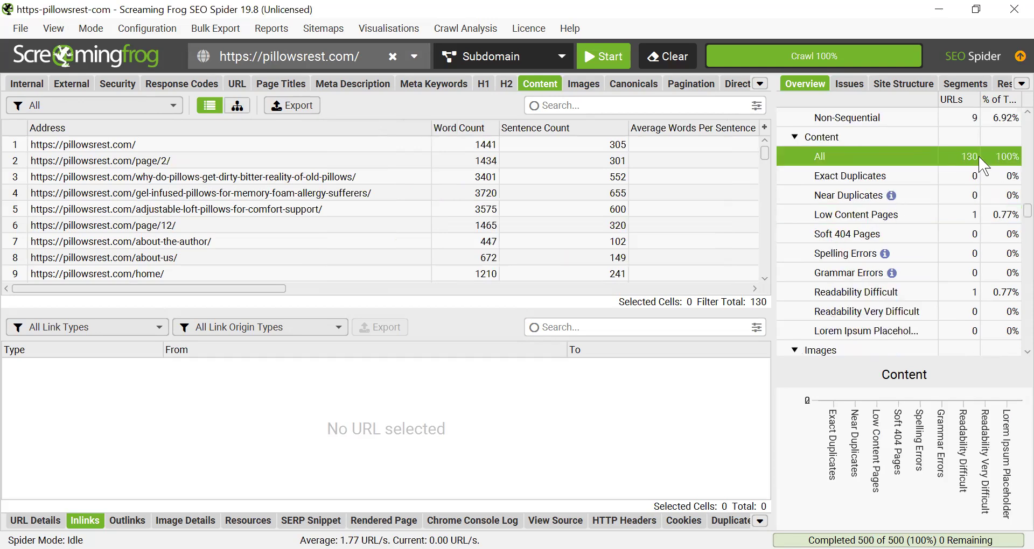
click(841, 180)
click(840, 200)
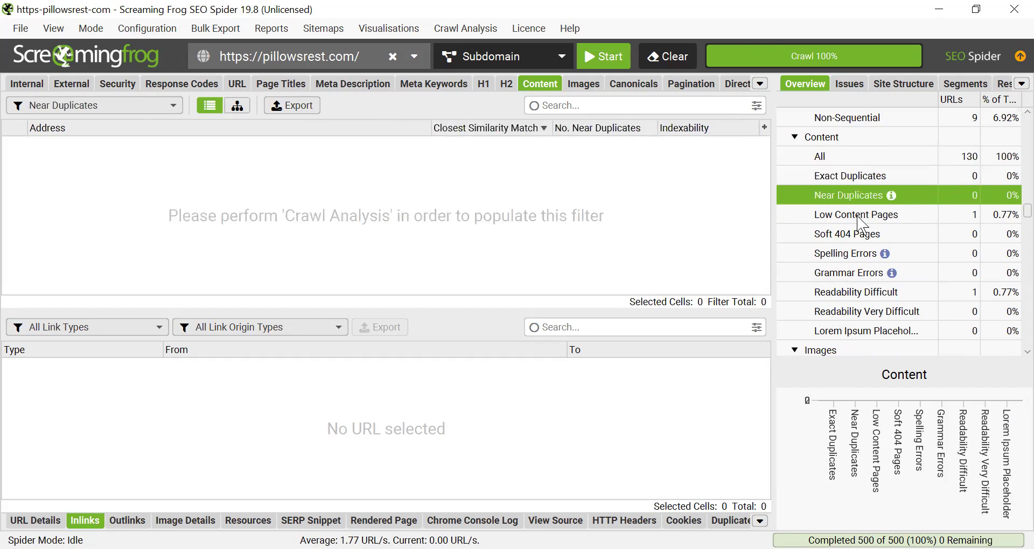
click(857, 216)
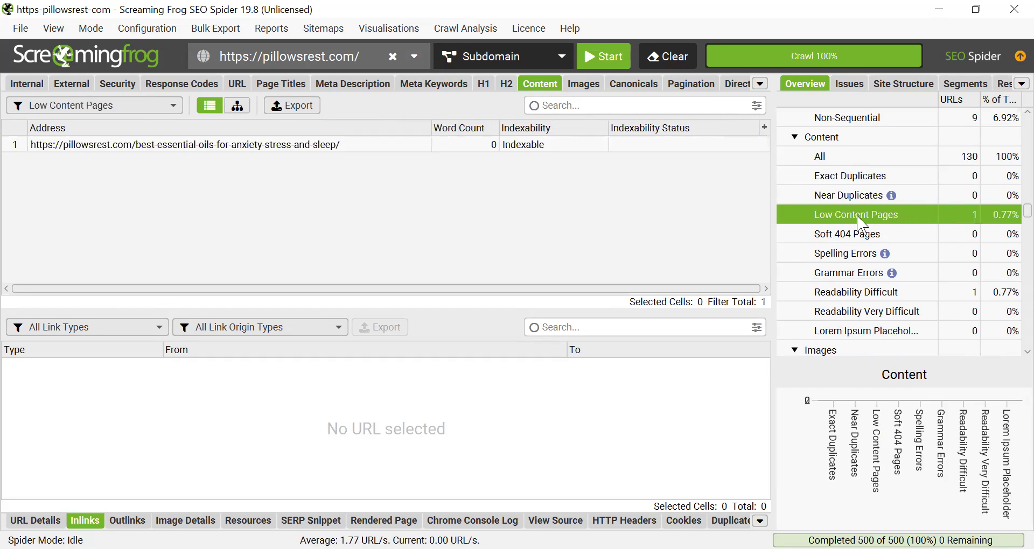
click(276, 146)
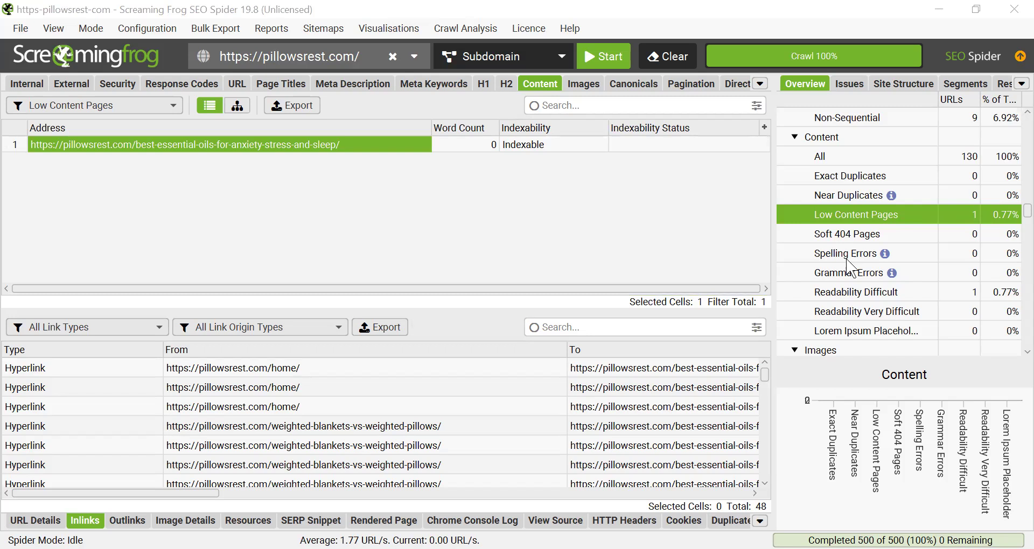
Filter the Content report to Readability Difficult and check the listed page's sentence statistics, Flesch score and readability rating.
click(854, 296)
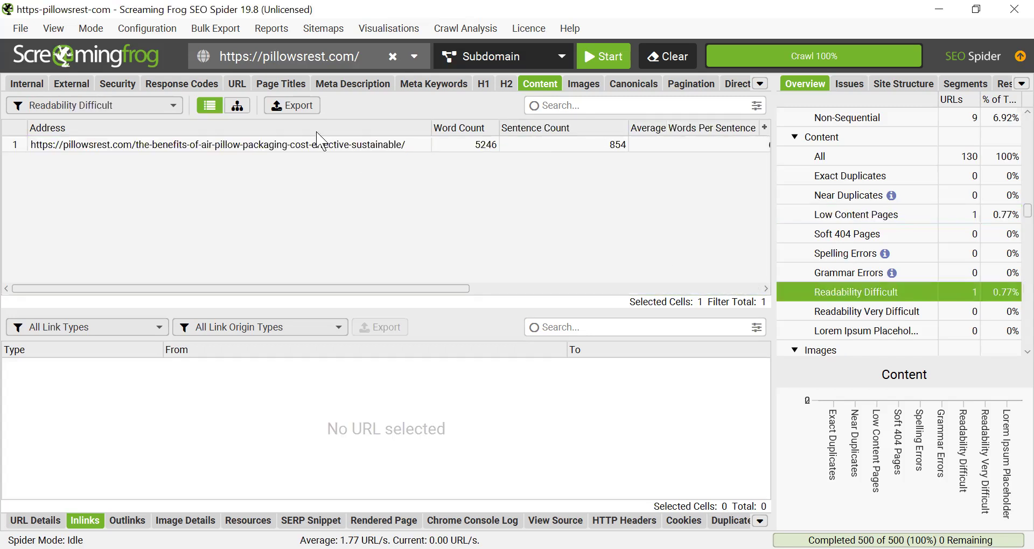
click(349, 145)
scroll(377, 292, right, 1)
scroll(576, 300, right, 5)
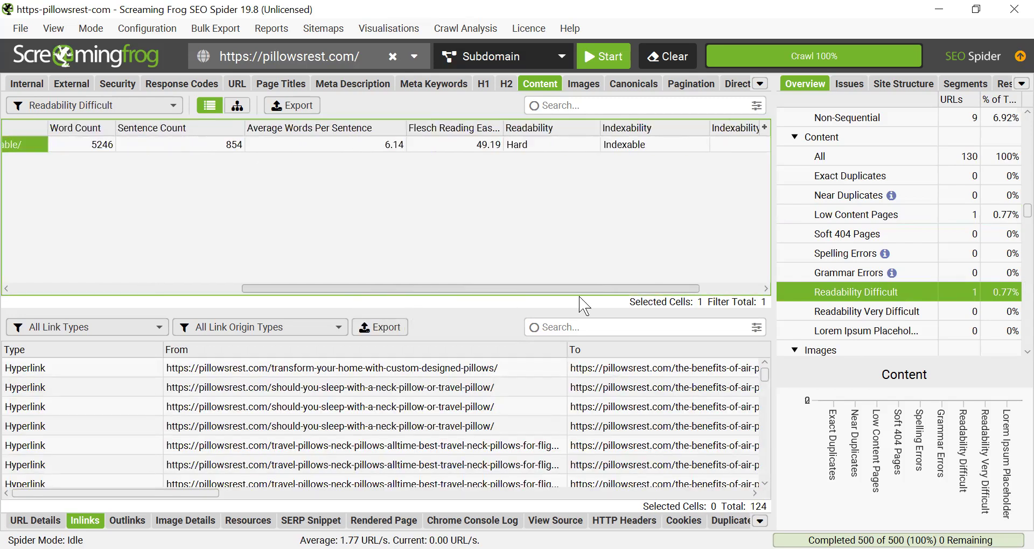
click(515, 145)
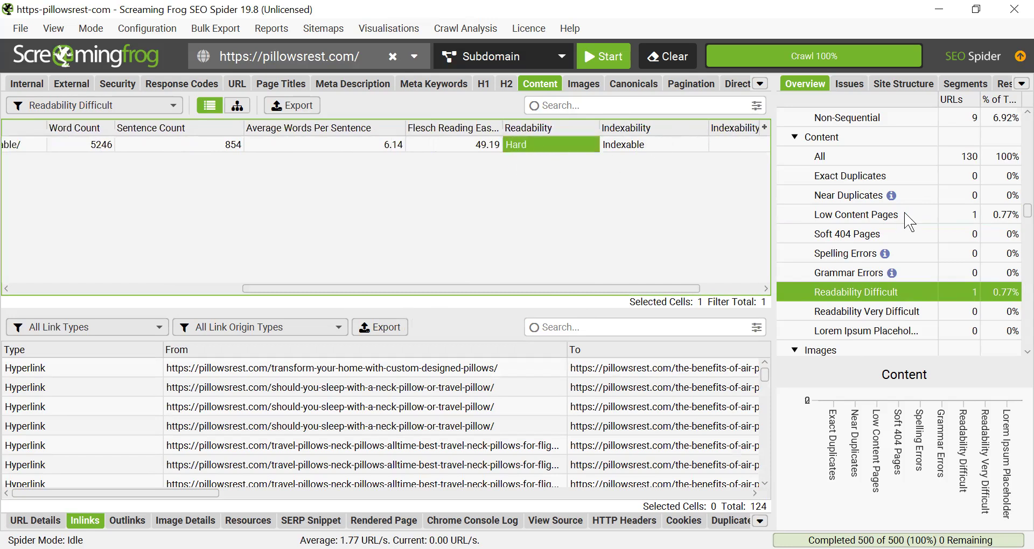
Filter the Images report to Over 100 KB and preview Down-feather-pillow-610x600.png with its image details.
scroll(904, 215, down, 4)
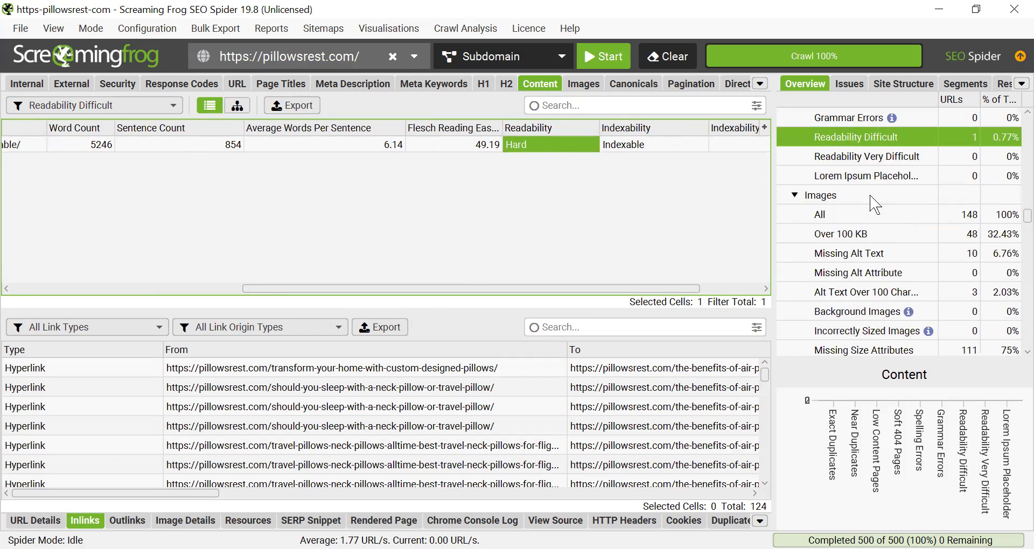
click(870, 195)
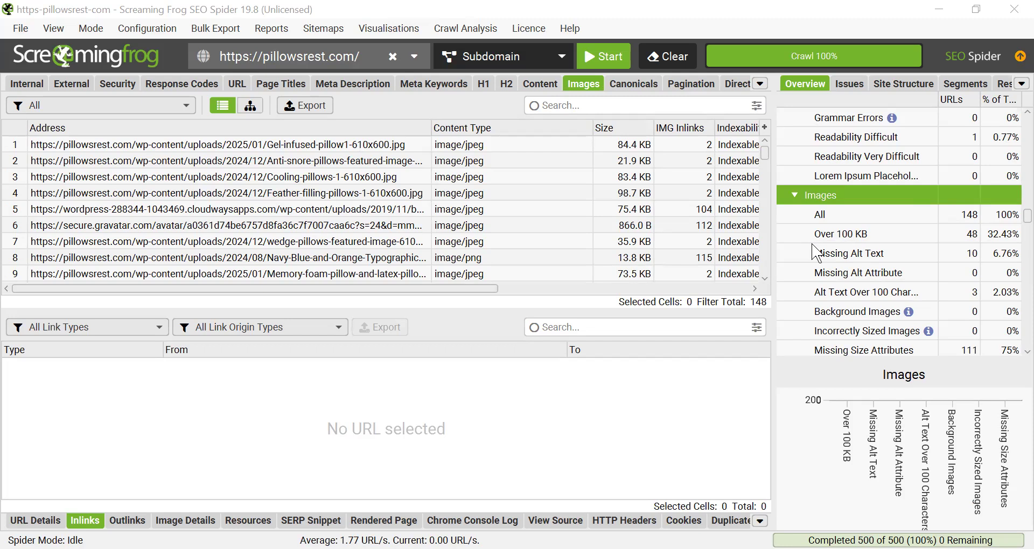
click(868, 237)
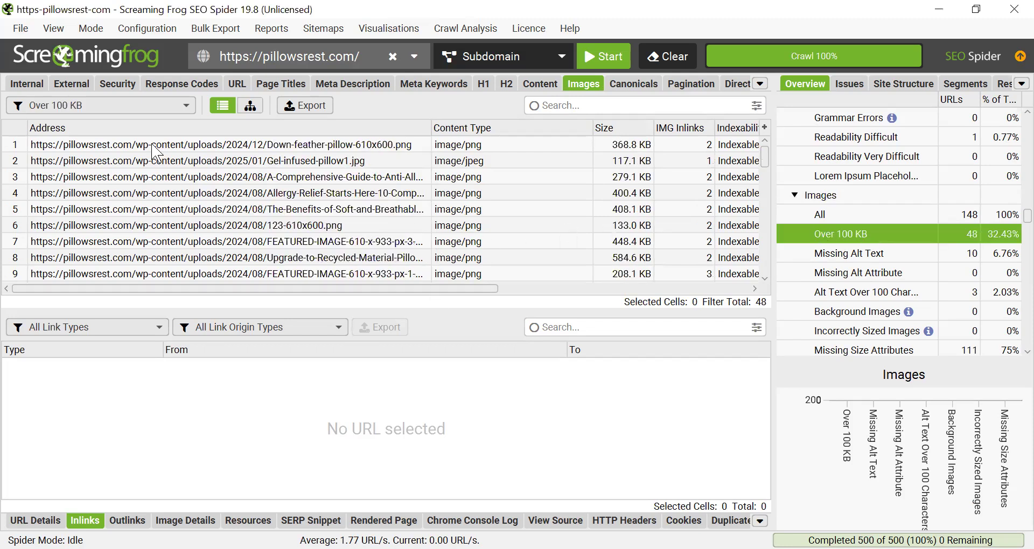
click(55, 146)
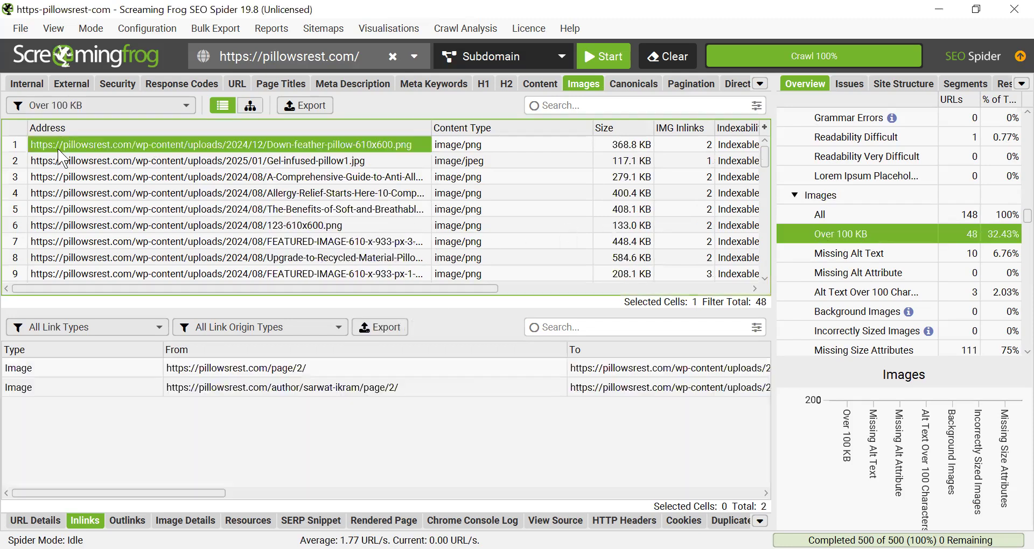
click(163, 521)
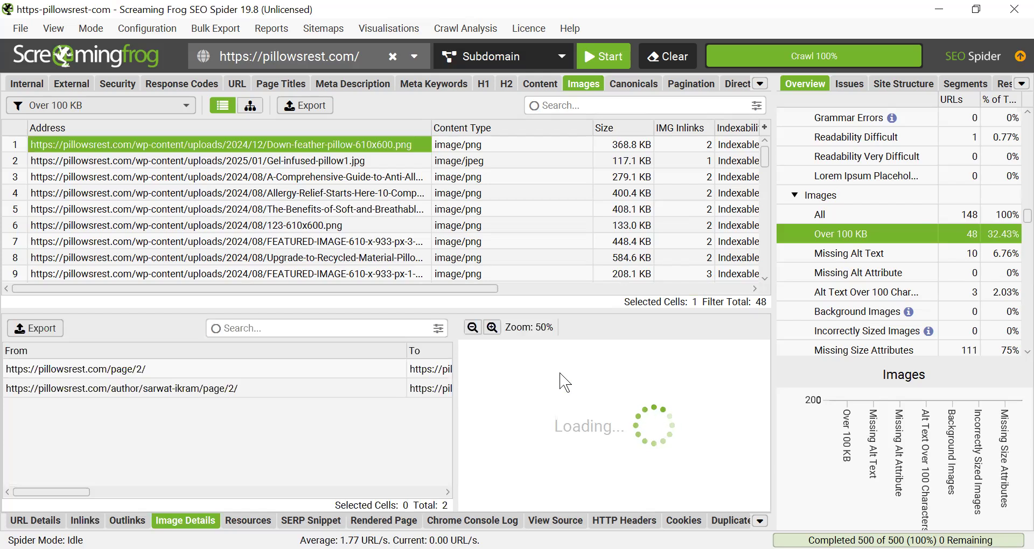
scroll(612, 414, down, 1)
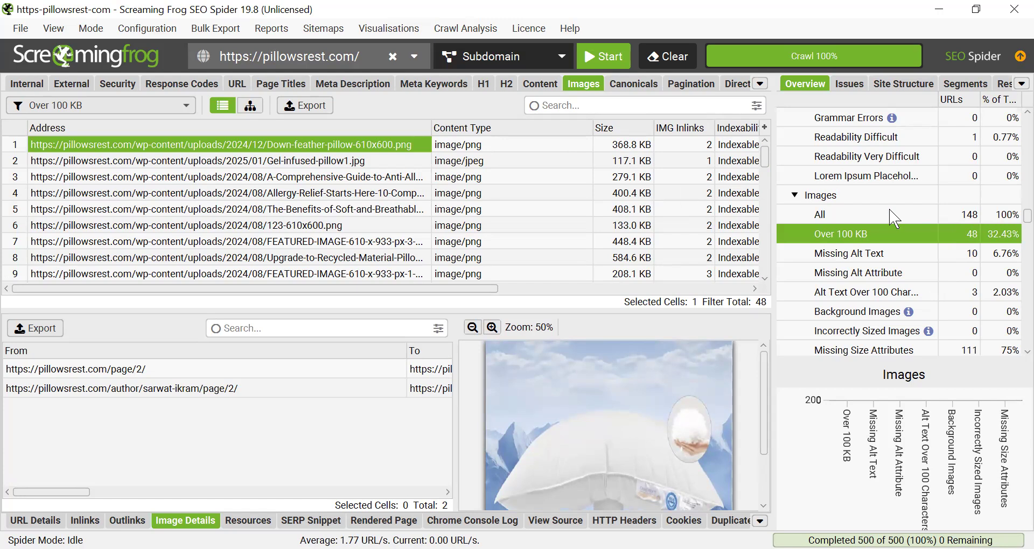
Read through the whole list of images over 100 KB and their file sizes.
scroll(616, 209, down, 8)
scroll(616, 209, down, 1)
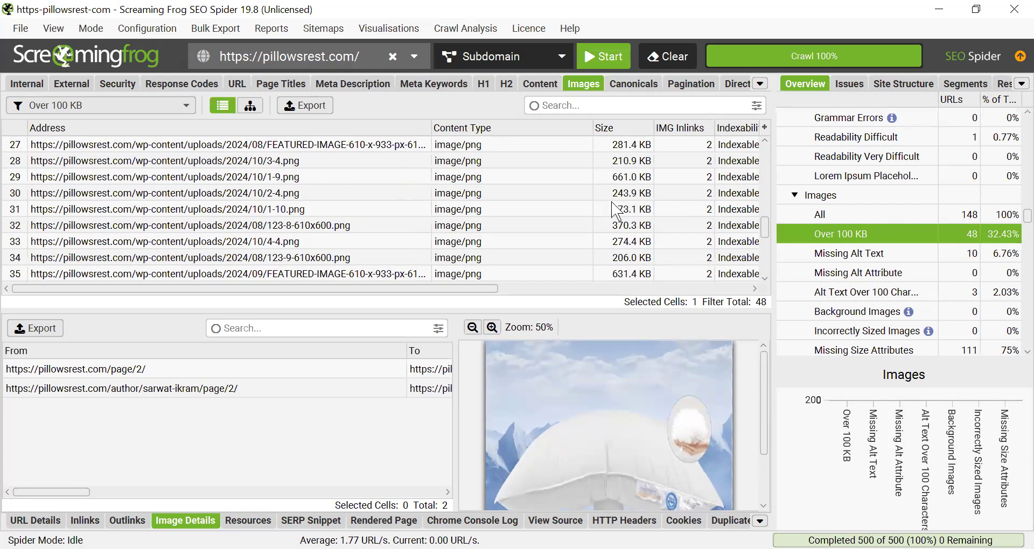
scroll(615, 209, down, 5)
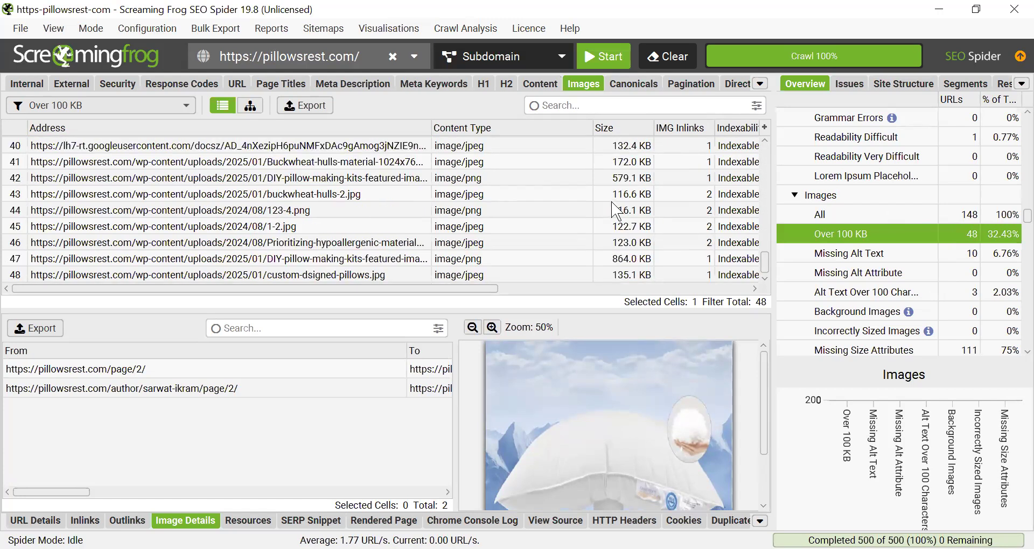
scroll(615, 209, up, 13)
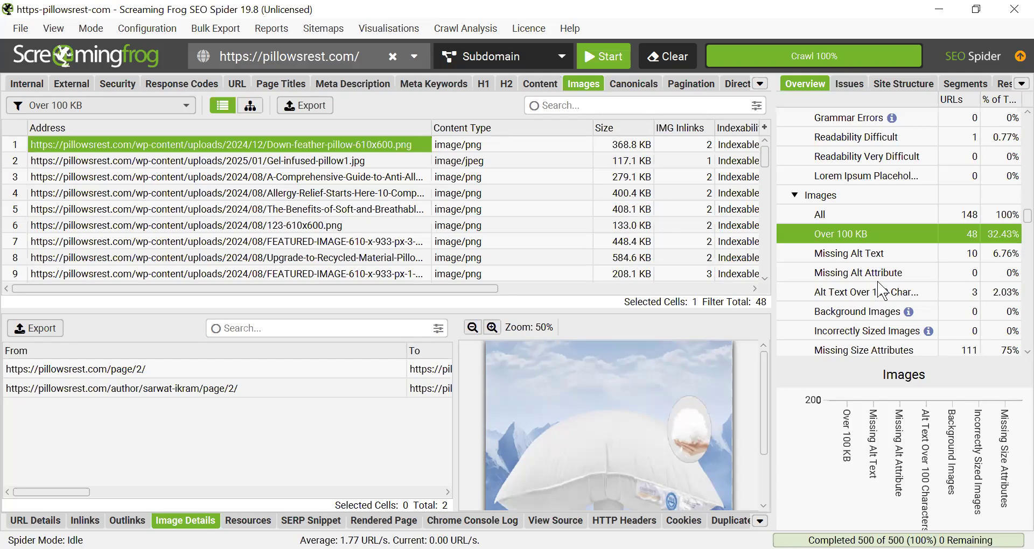
Go through the Missing Alt Text, Missing Alt Attribute and Alt Text Over 100 Characters image filters, and widen the overview to show full filter names.
click(847, 259)
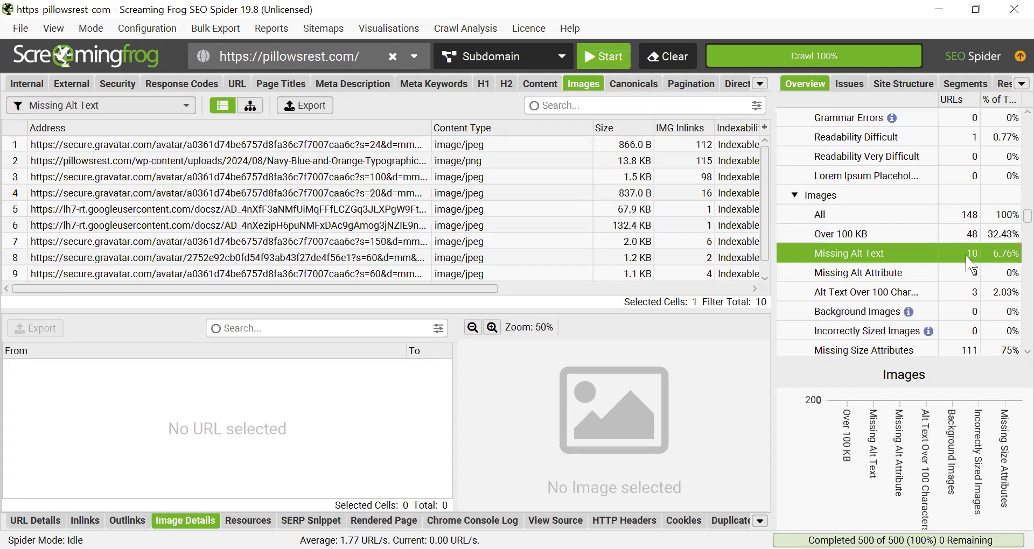
drag(490, 289, 735, 294)
scroll(506, 253, left, 10)
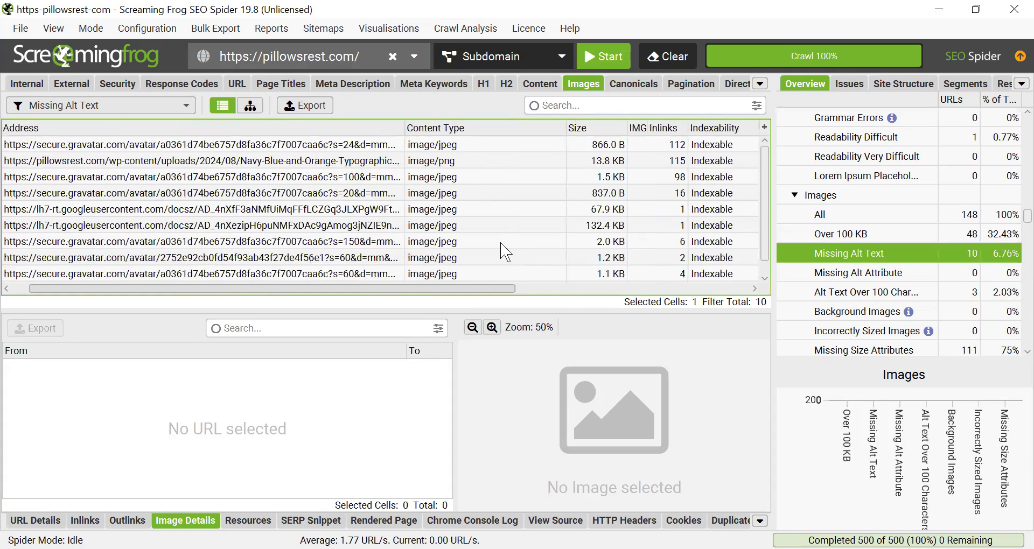
click(838, 273)
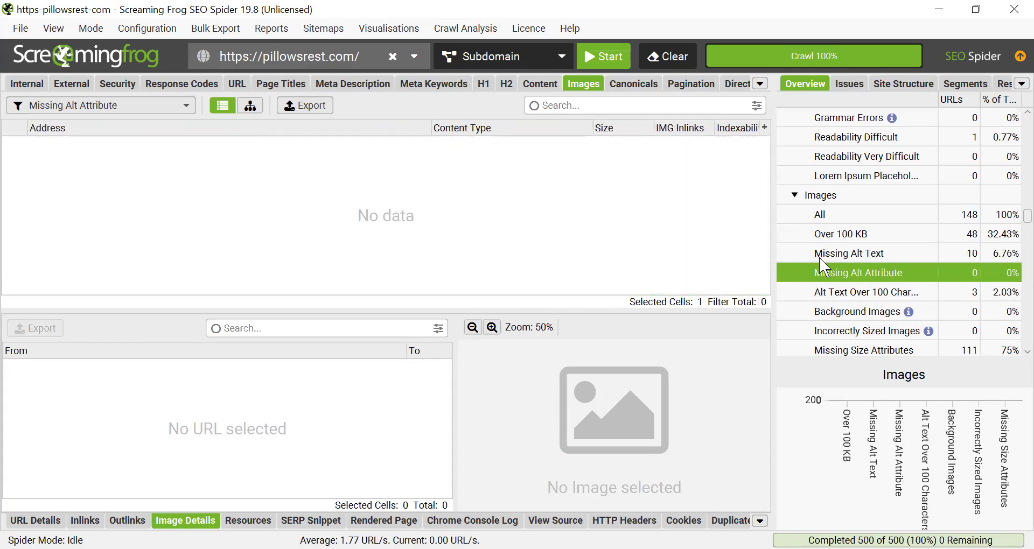
scroll(820, 259, down, 1)
click(821, 259)
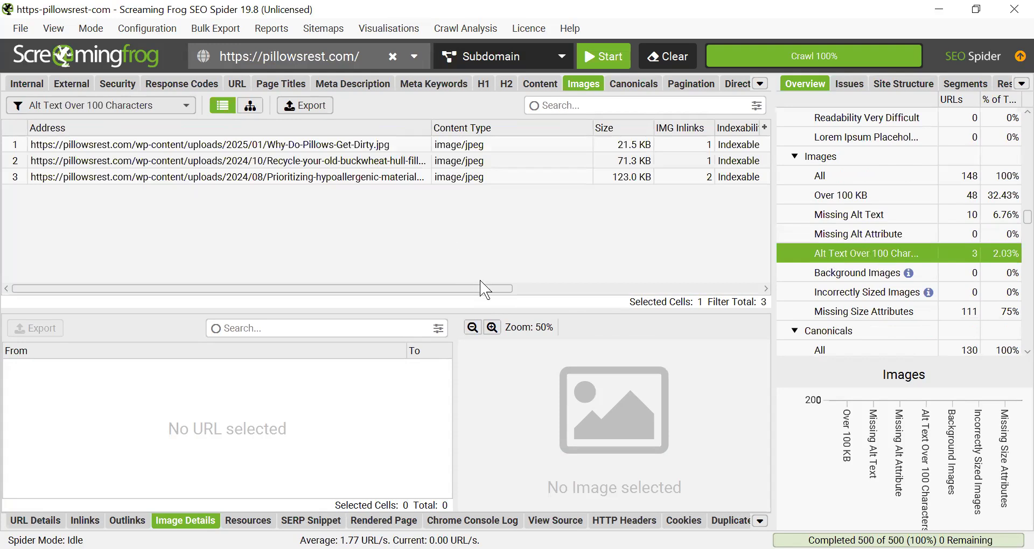
drag(773, 237, 747, 244)
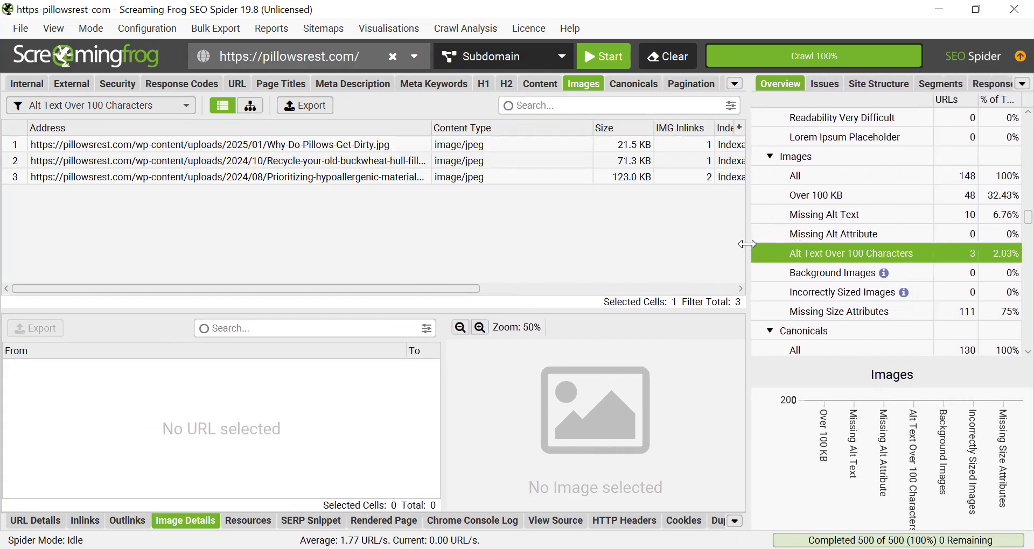
Check the Background Images and Missing Size Attributes image filters, and select one of the images missing size attributes.
click(861, 277)
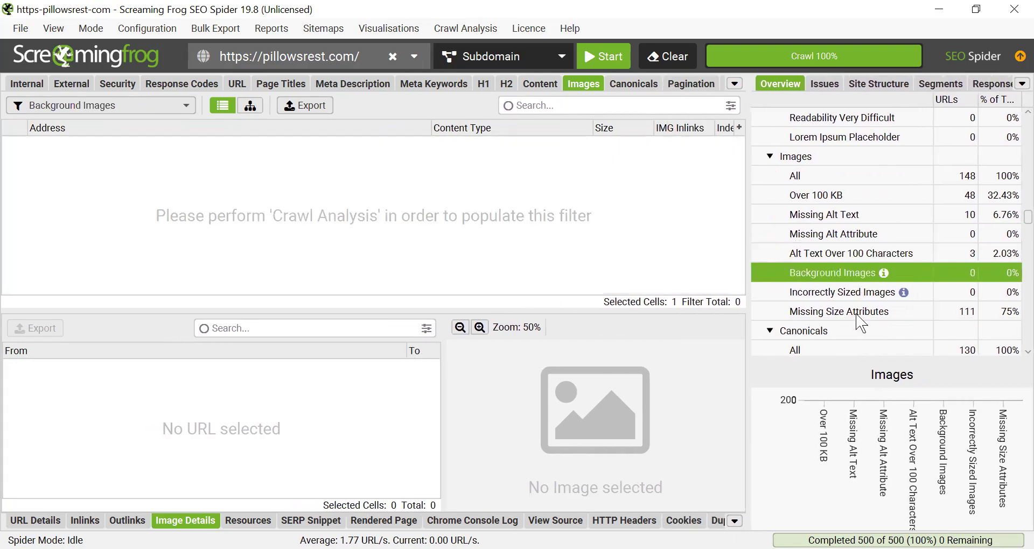
click(860, 314)
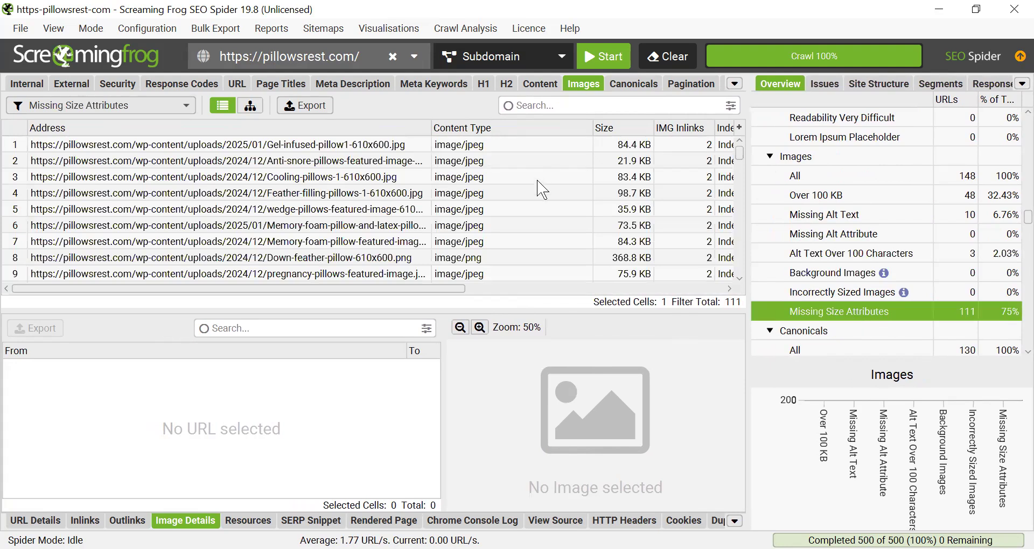
scroll(543, 194, down, 7)
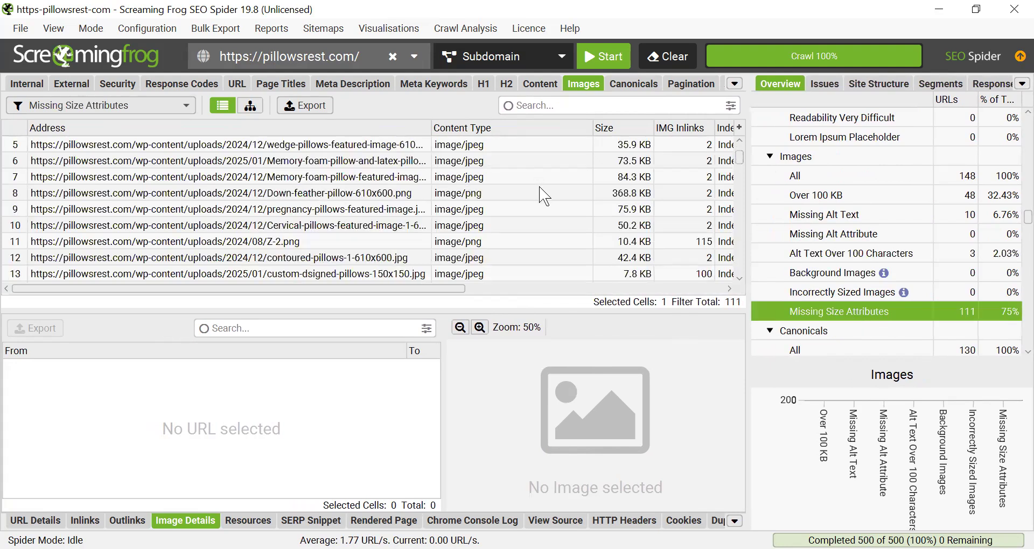
click(287, 209)
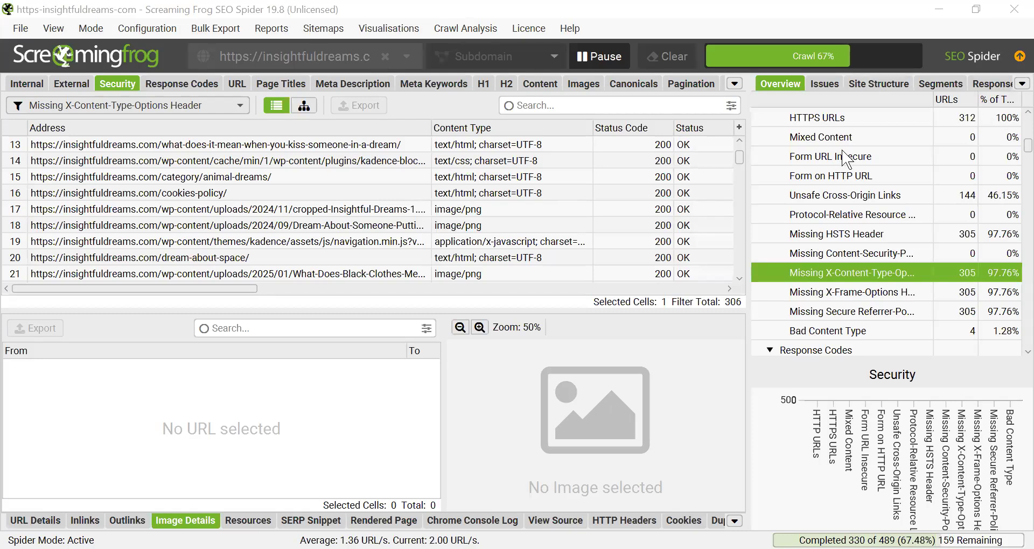
In the running insightfuldreams.com crawl, check the Bad Content Type security filter and the Response Codes, URL and Page Titles reports.
click(851, 333)
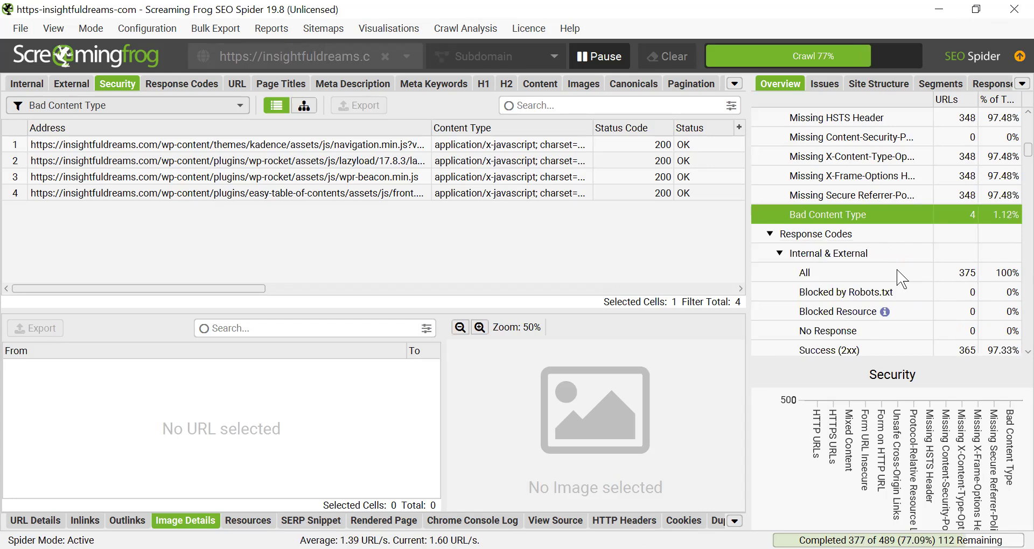
click(171, 85)
click(240, 85)
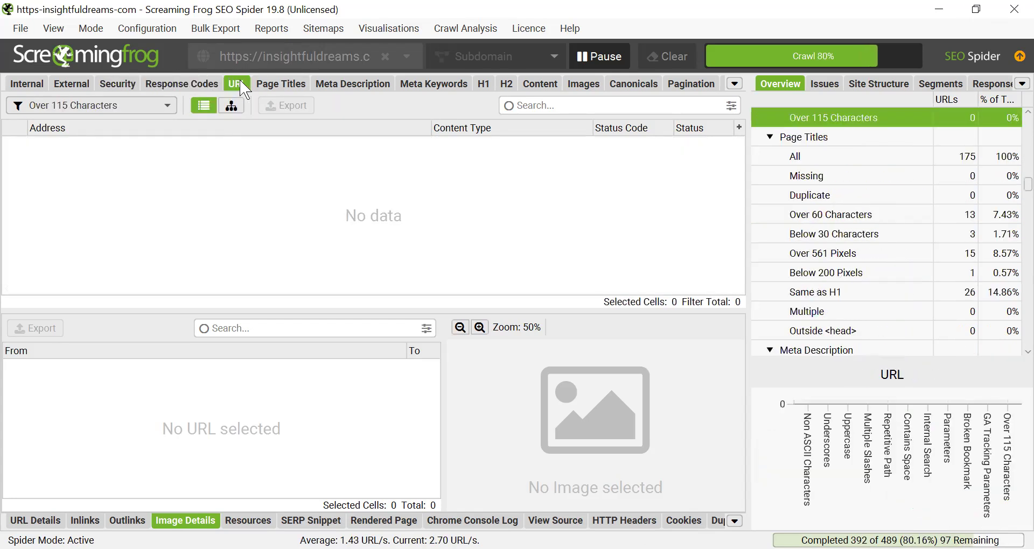
click(276, 86)
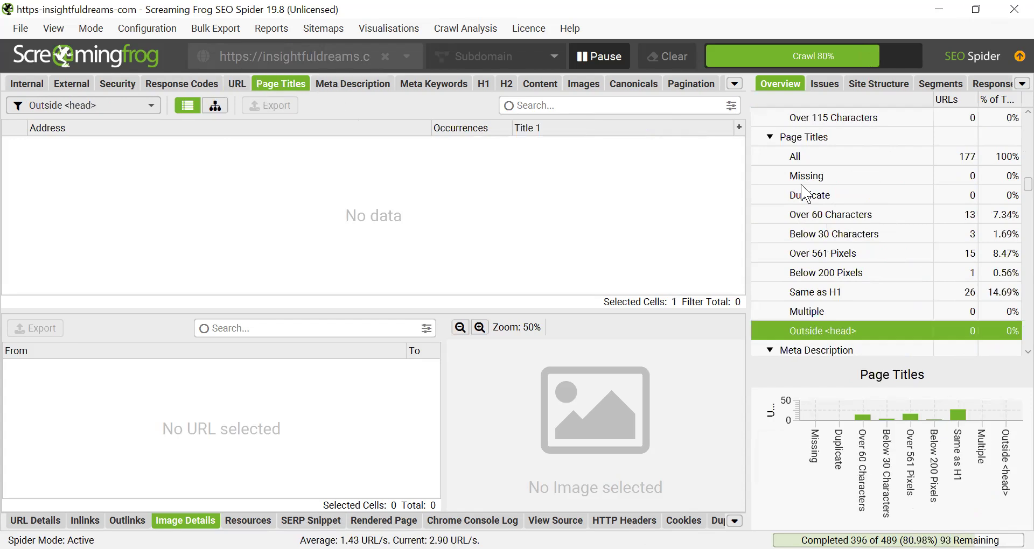
scroll(797, 194, down, 5)
scroll(802, 205, up, 11)
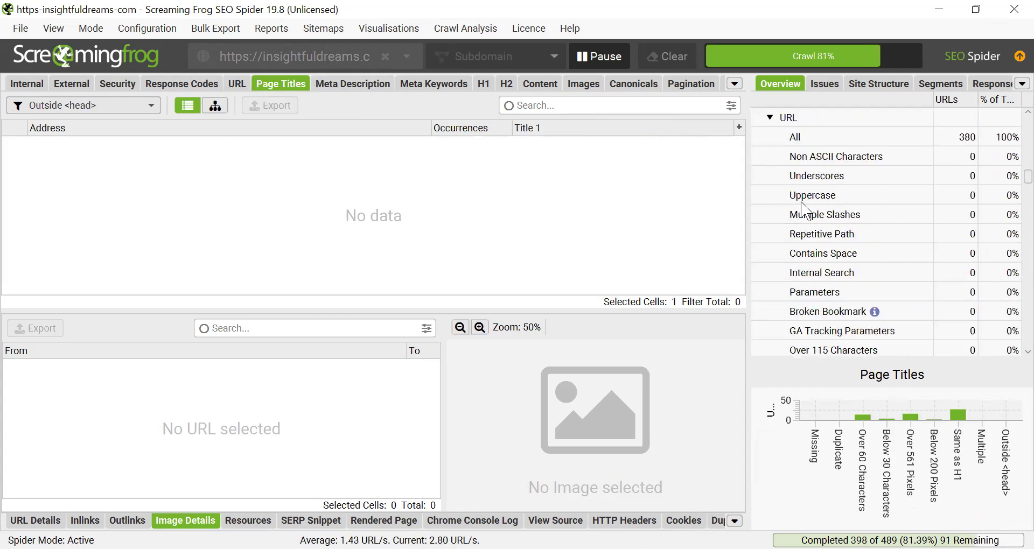
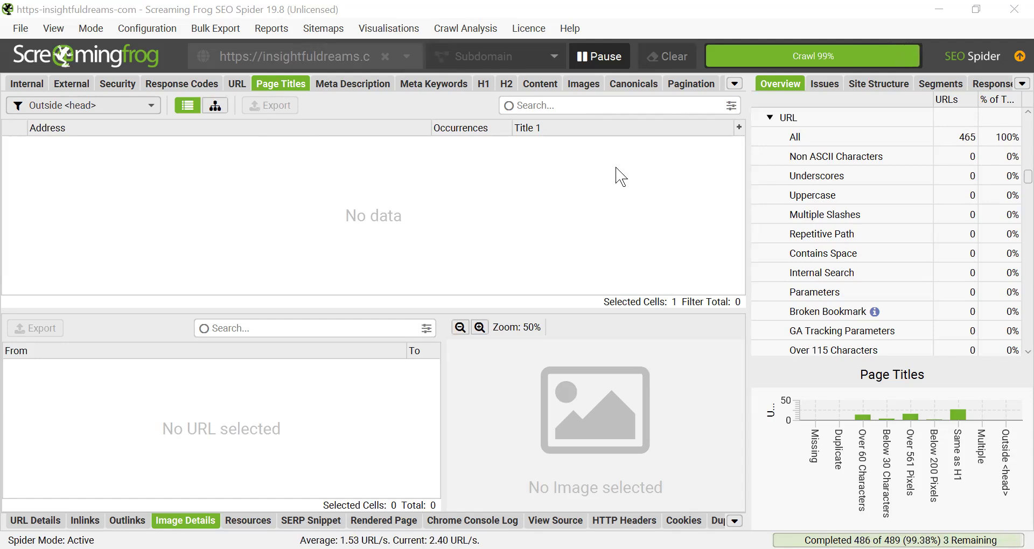
Go through the Security, Response Codes, URL and Page Titles reports of the completed insightfuldreams.com crawl.
click(56, 87)
click(118, 84)
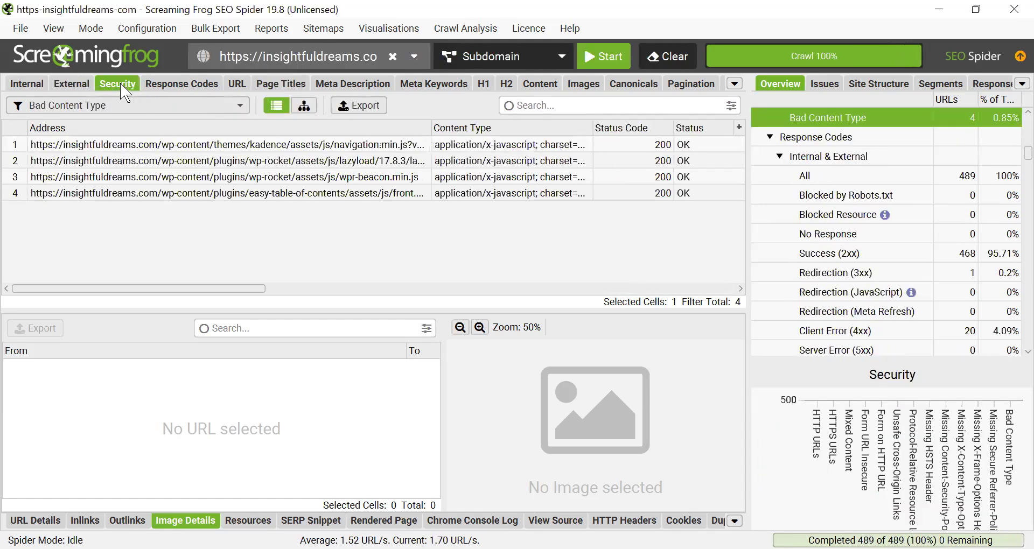
click(161, 87)
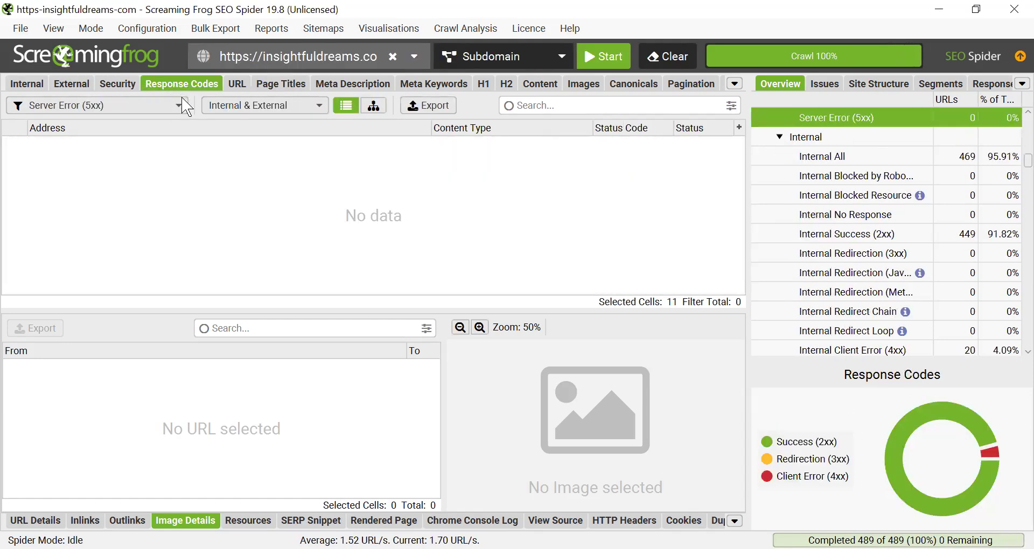
click(237, 86)
click(273, 89)
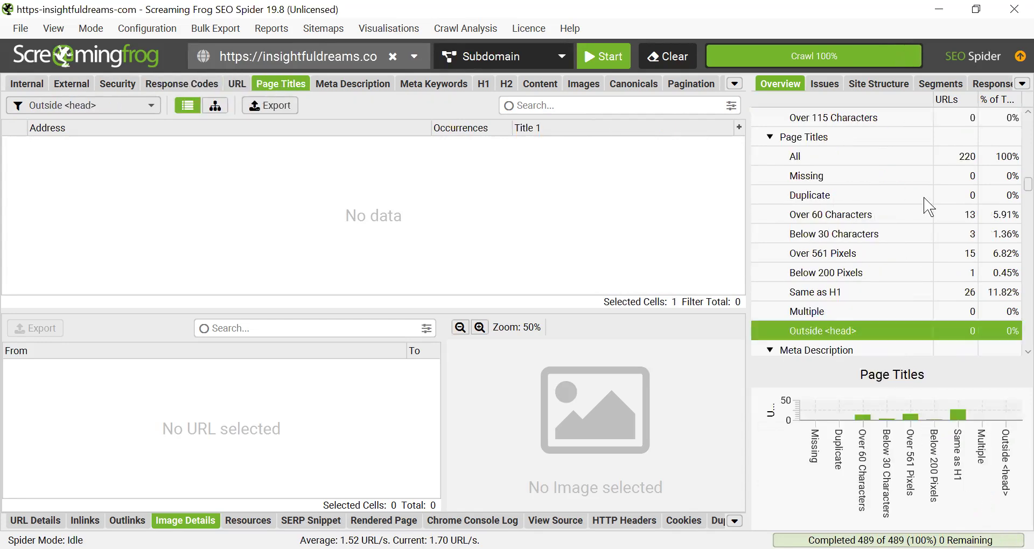
scroll(939, 231, up, 2)
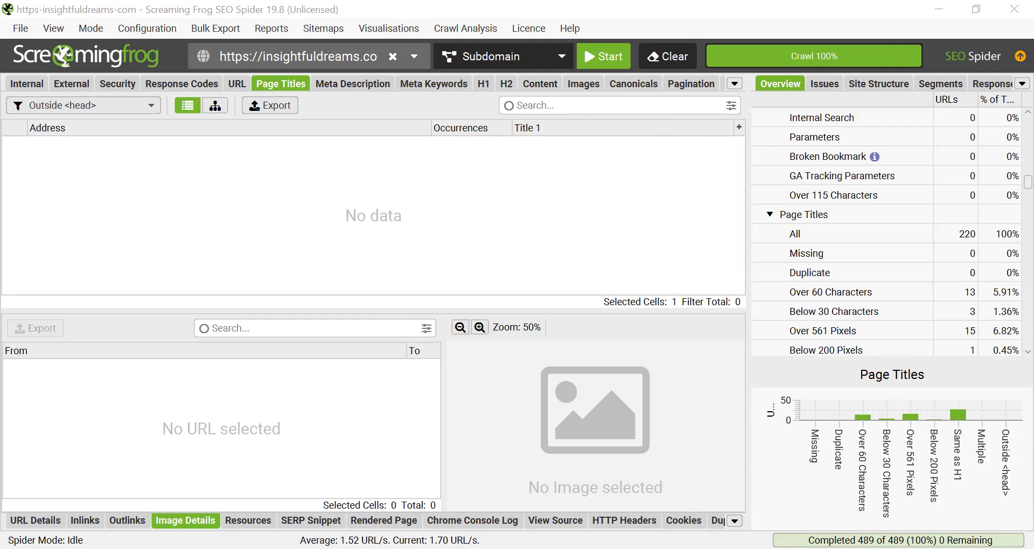
scroll(835, 226, up, 2)
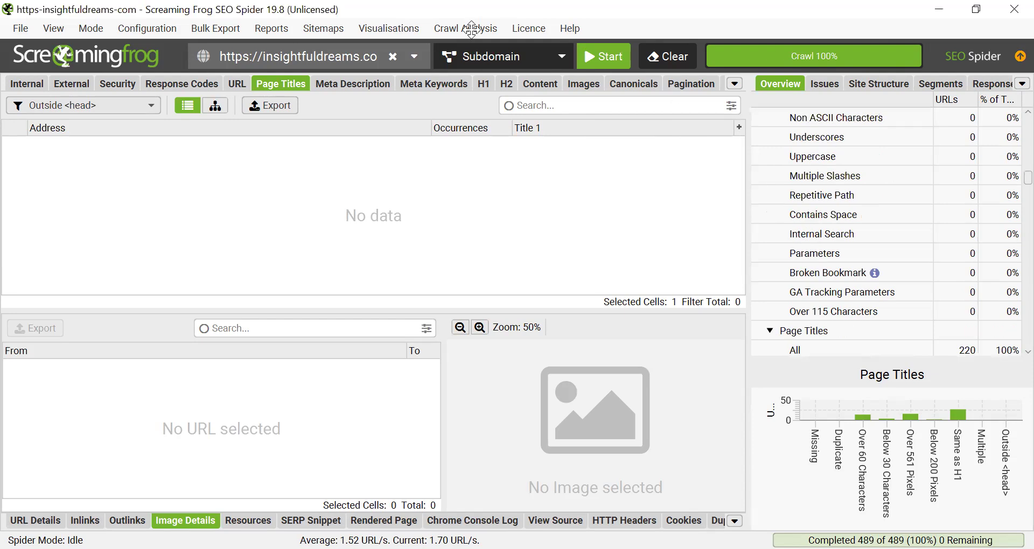
Go through the Meta Keywords, H1, H2, Content and Images reports of the insightfuldreams.com crawl.
scroll(791, 183, up, 12)
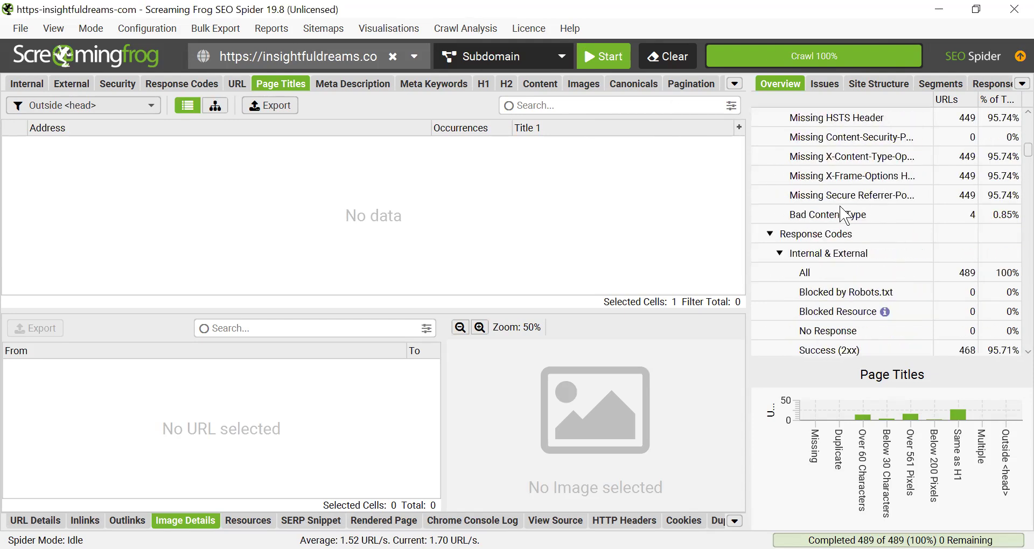
click(413, 85)
click(484, 85)
click(507, 84)
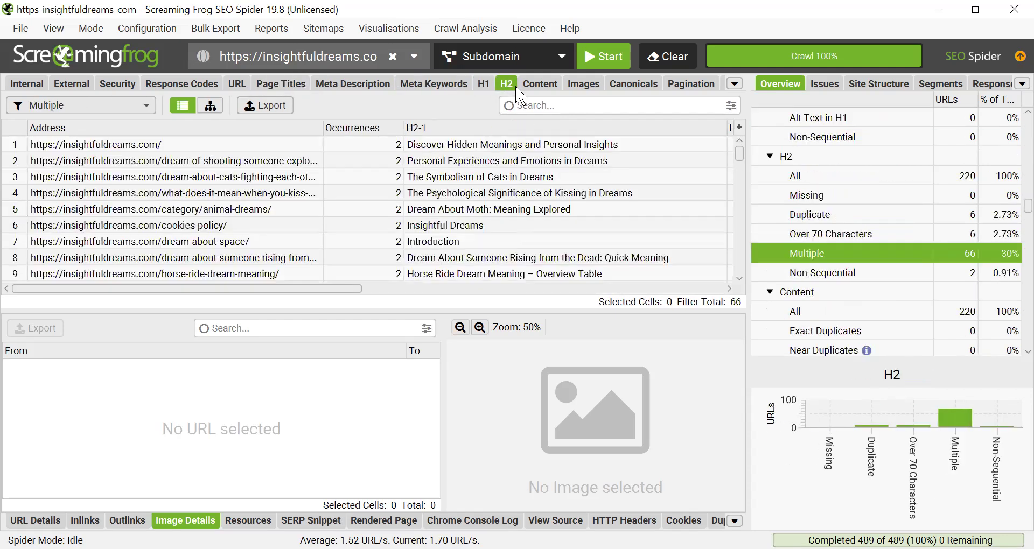
click(540, 84)
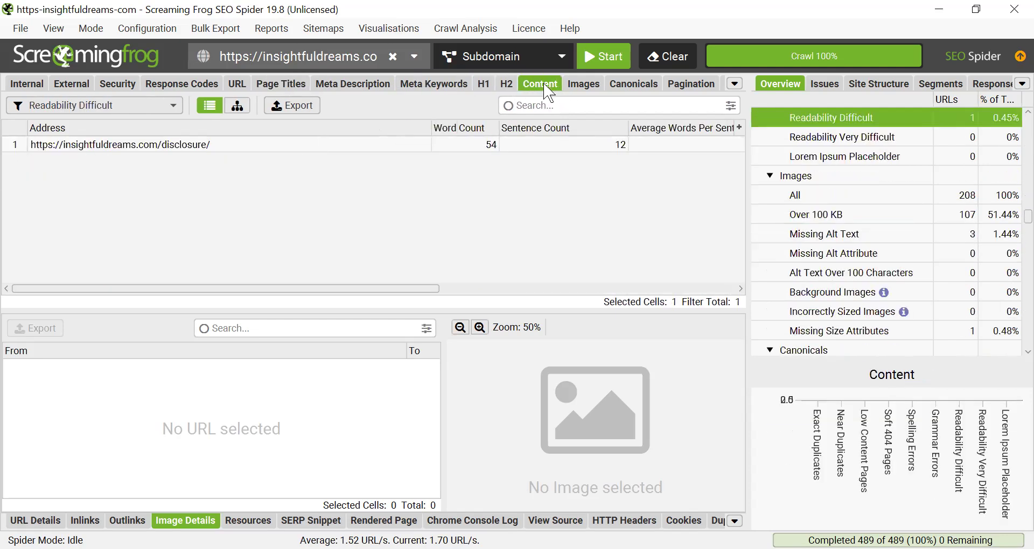
key(Right)
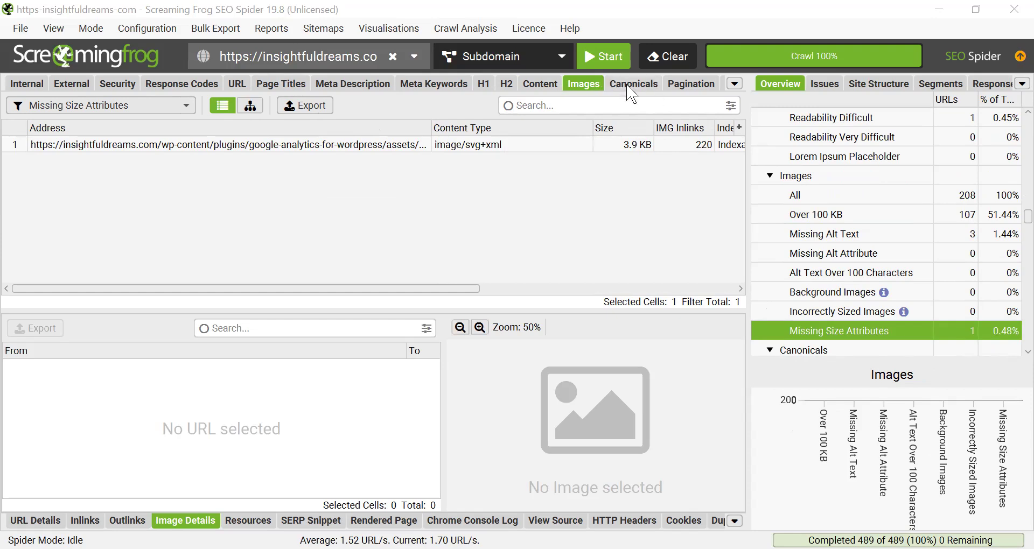
Look through all URLs in the Sitemaps report of the insightfuldreams.com crawl.
scroll(631, 86, down, 1)
scroll(631, 86, down, 4)
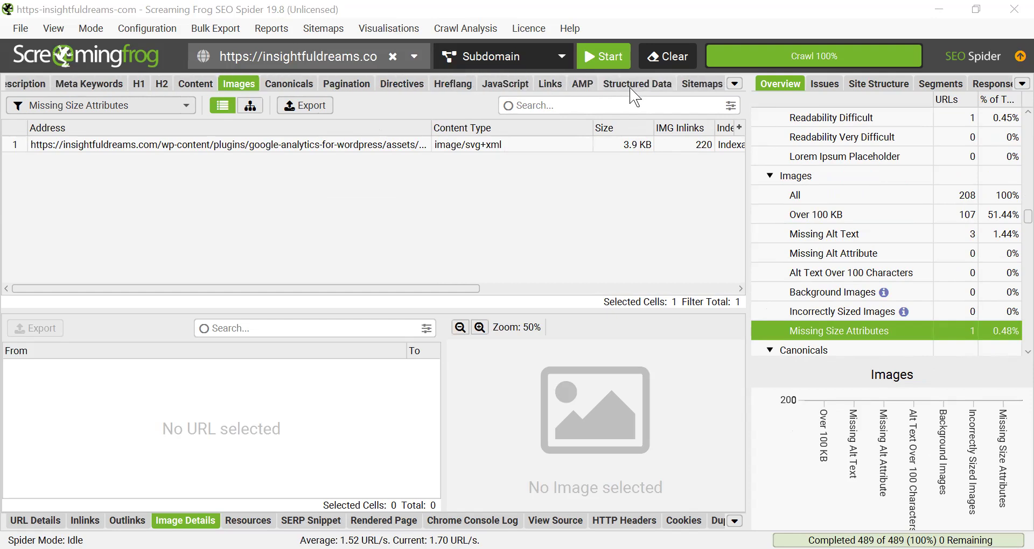
click(700, 85)
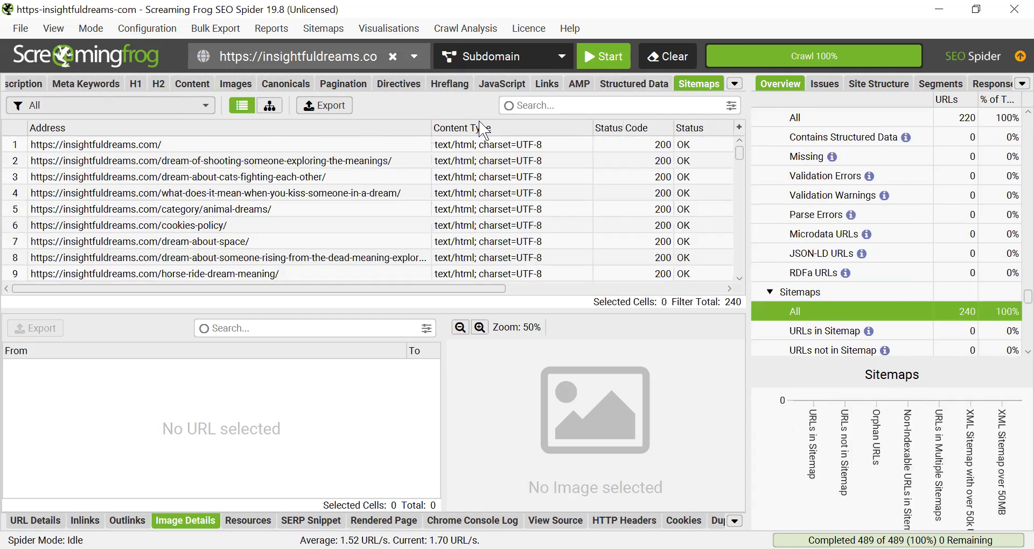
scroll(283, 198, down, 13)
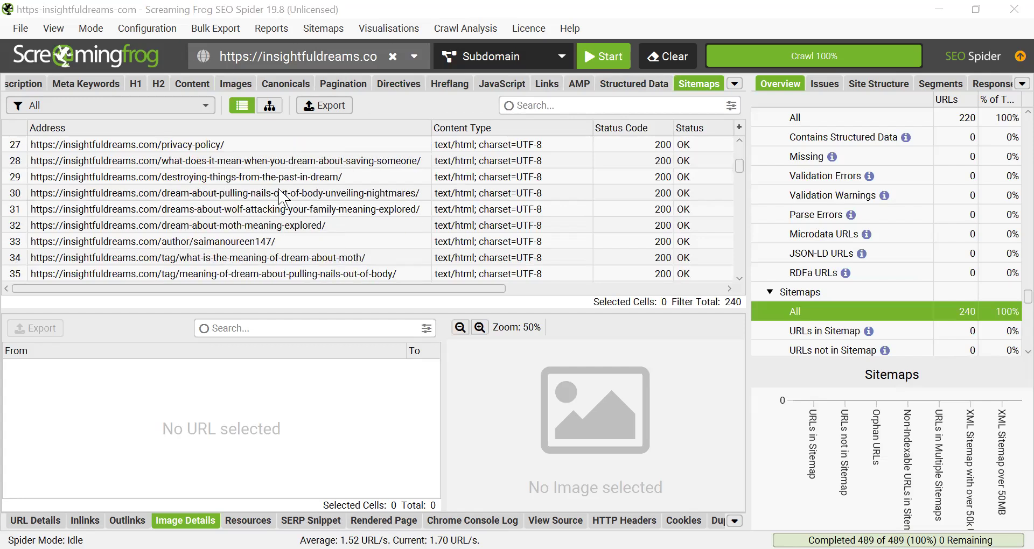
scroll(286, 199, up, 9)
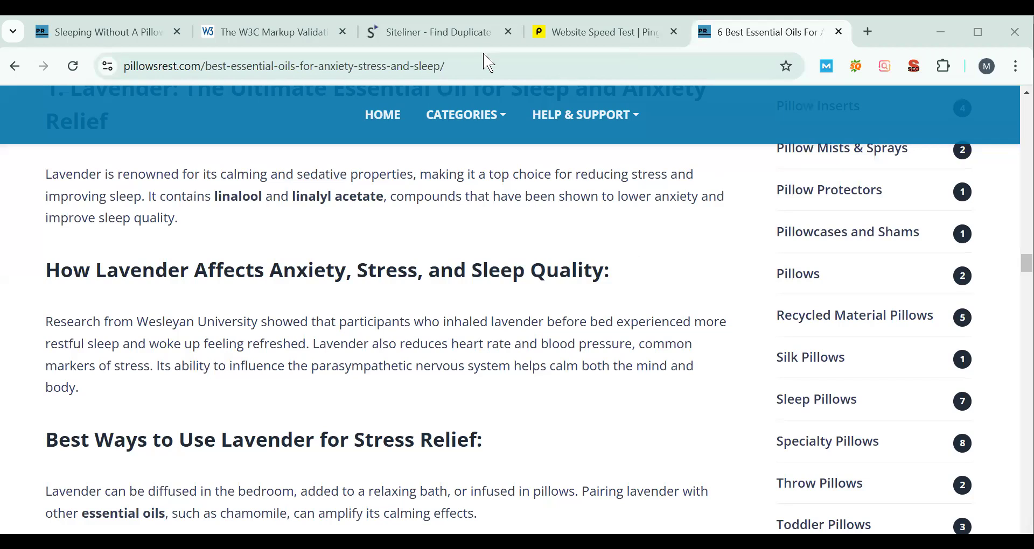
click(424, 43)
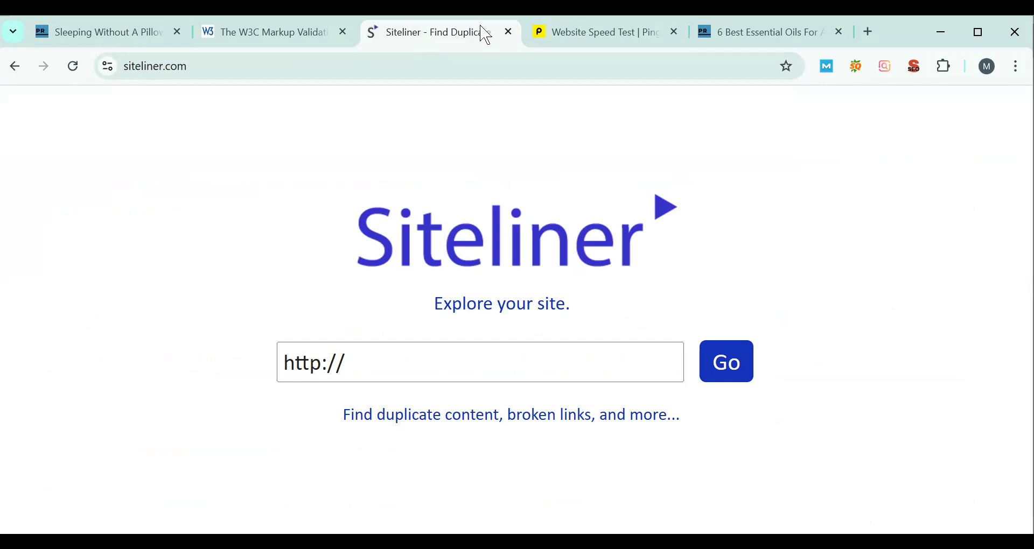
click(734, 33)
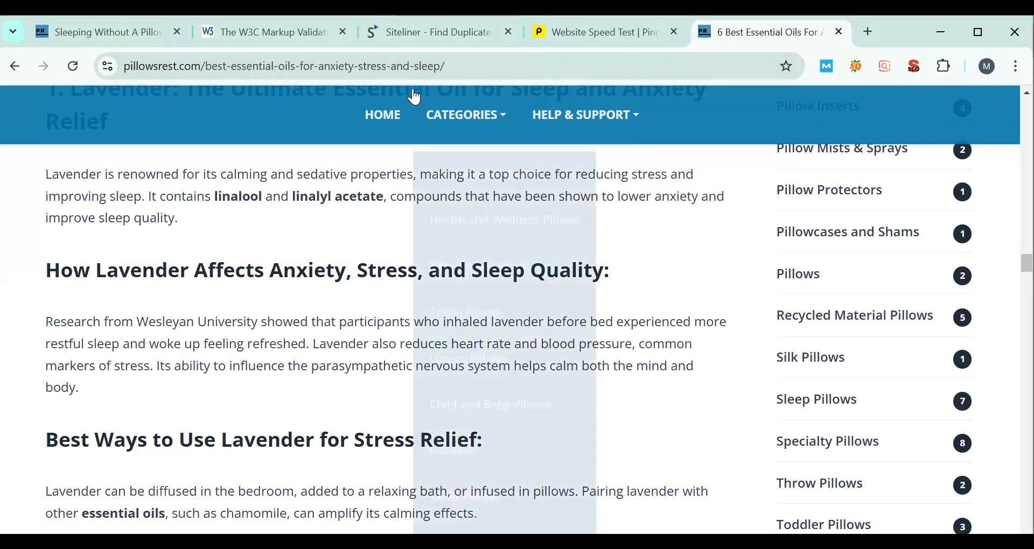
click(204, 67)
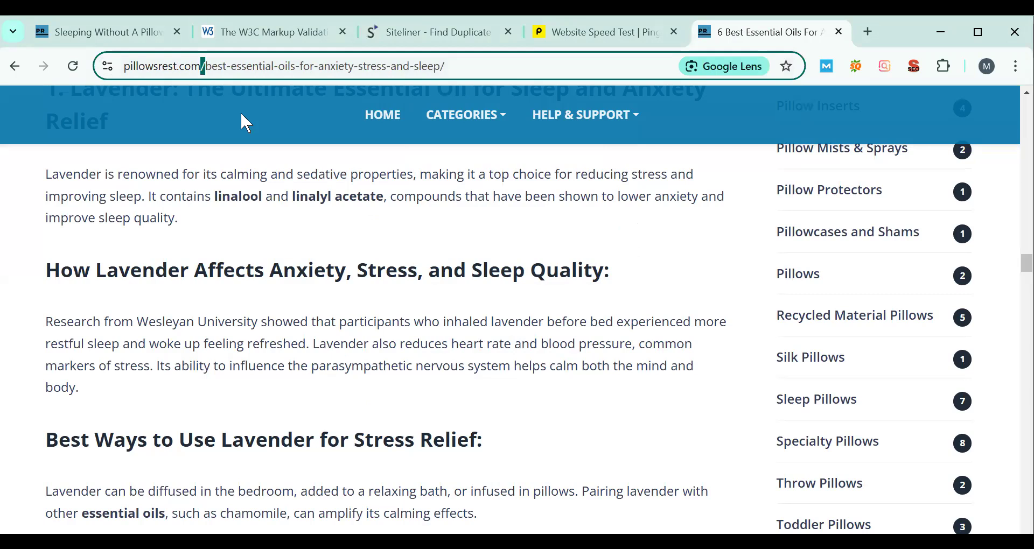
key(shift+Home)
key(ctrl+c)
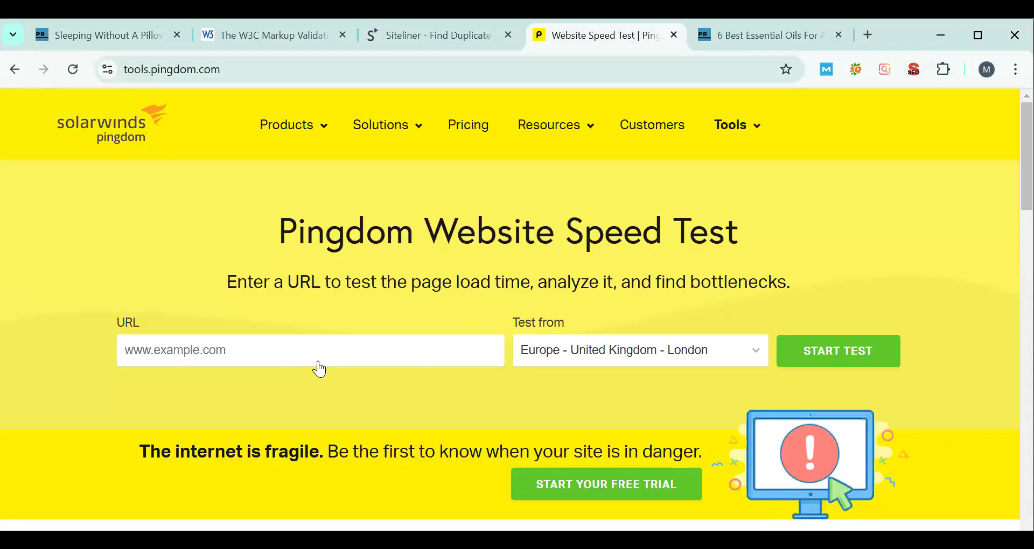
key(ctrl+shift+Tab)
click(318, 360)
key(ctrl+v)
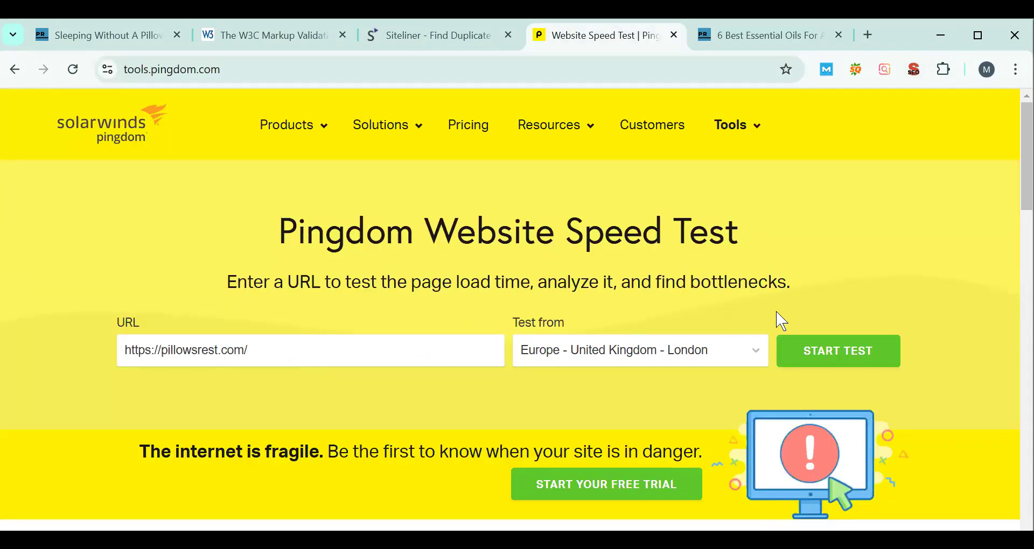
click(849, 355)
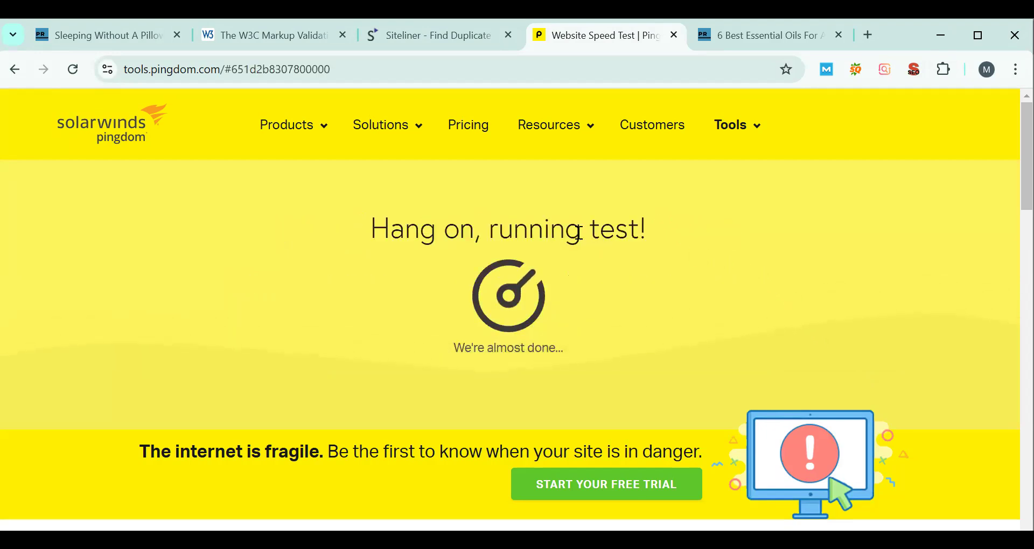
click(440, 37)
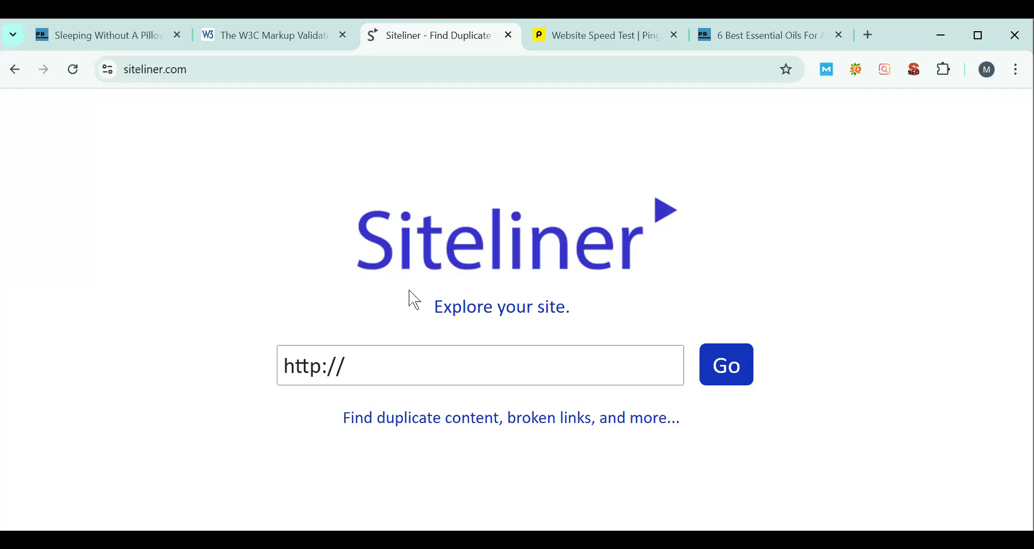
click(410, 357)
key(ctrl+v)
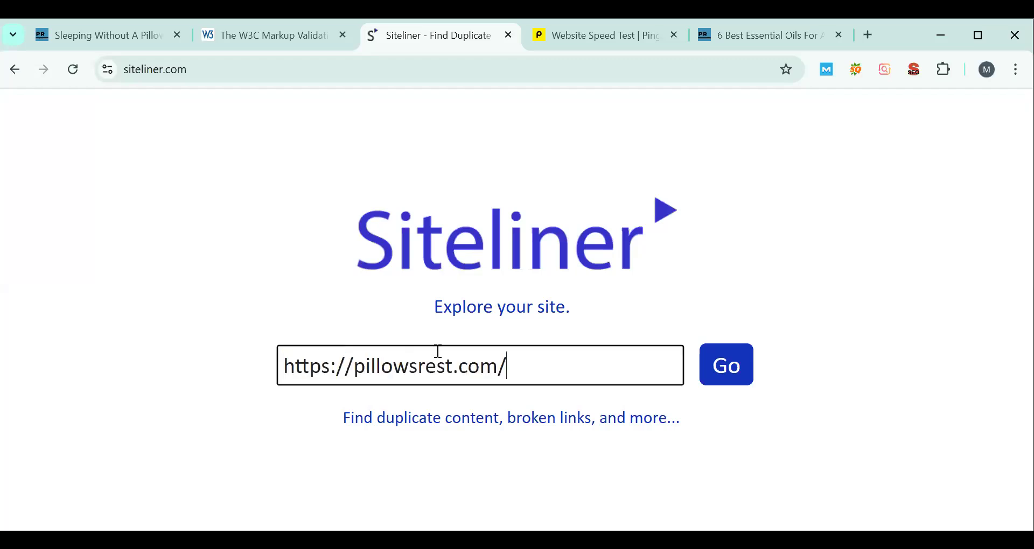
click(736, 347)
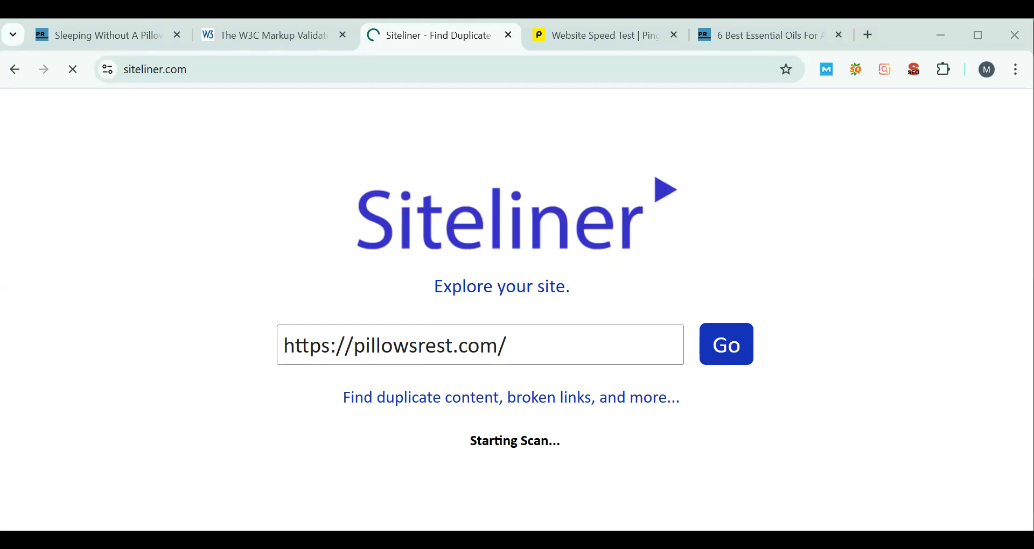
Check the performance grade and load time in the Pingdom results for pillowsrest.com.
click(593, 36)
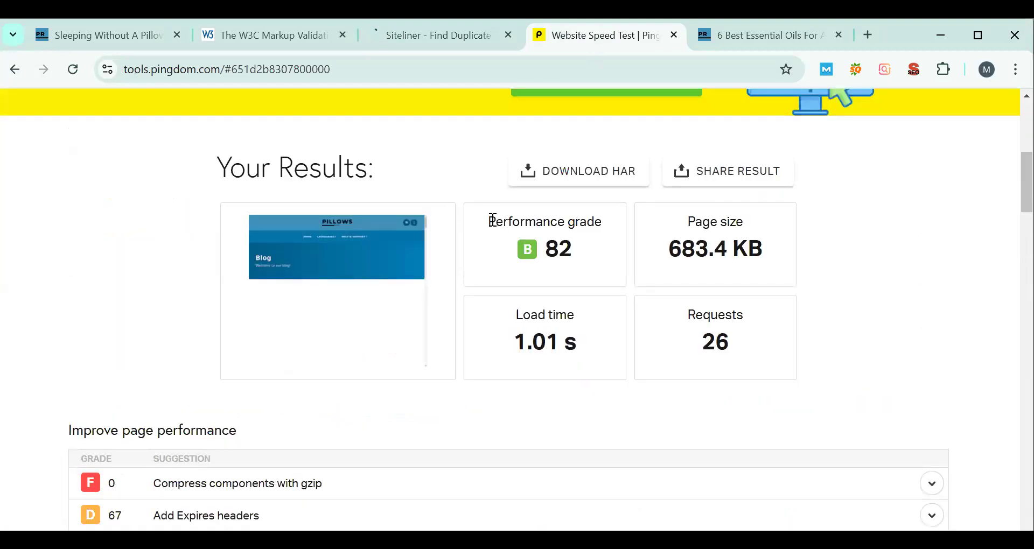
drag(492, 220, 596, 248)
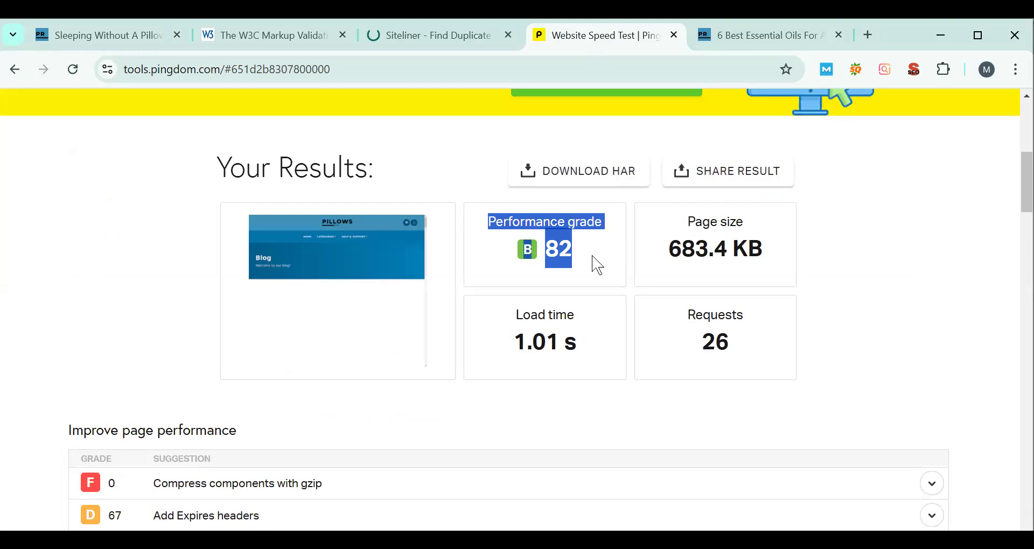
click(530, 311)
drag(531, 311, 570, 339)
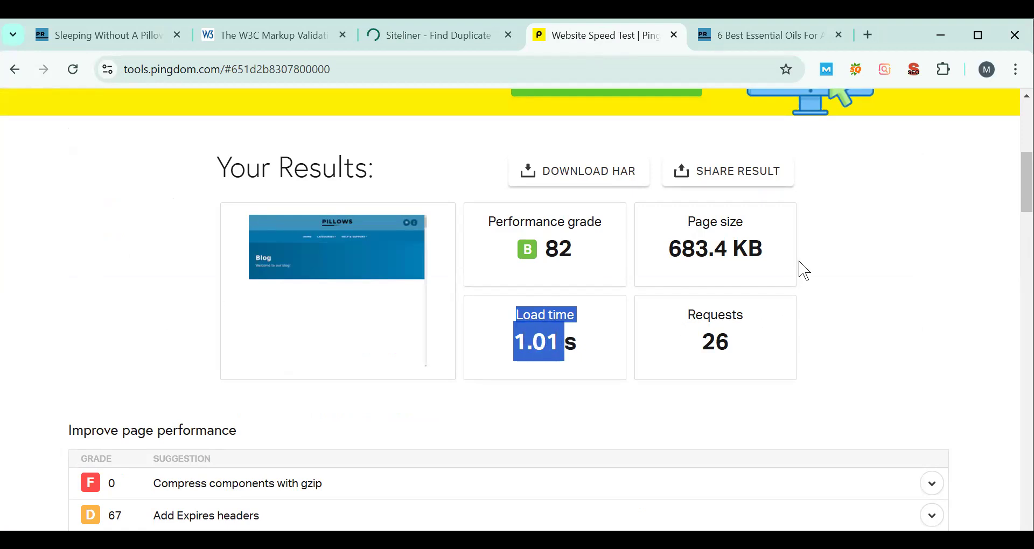
click(580, 275)
Examine the Pingdom response codes, content size and request breakdowns, file request waterfall and state color legend.
scroll(514, 299, down, 5)
scroll(514, 299, down, 9)
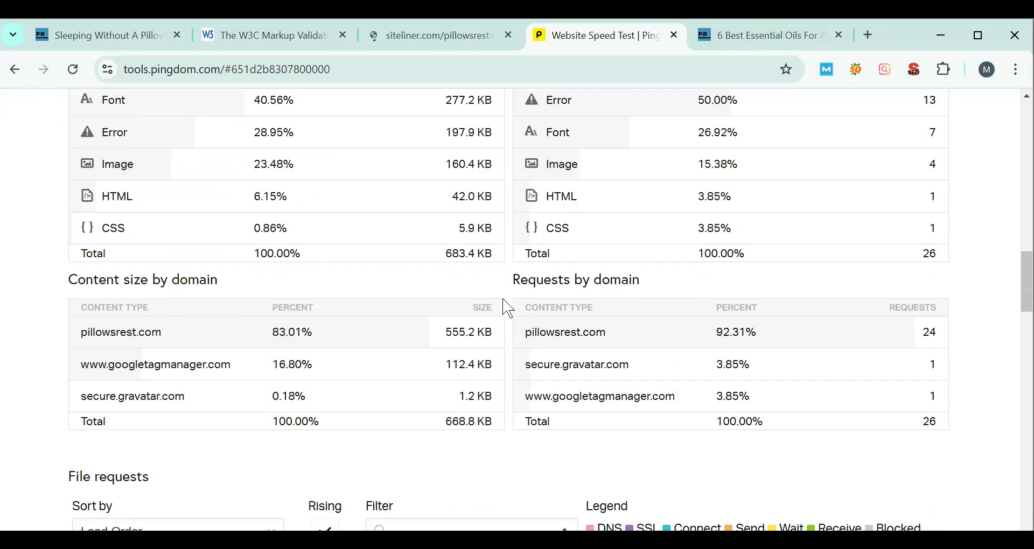
scroll(504, 305, up, 3)
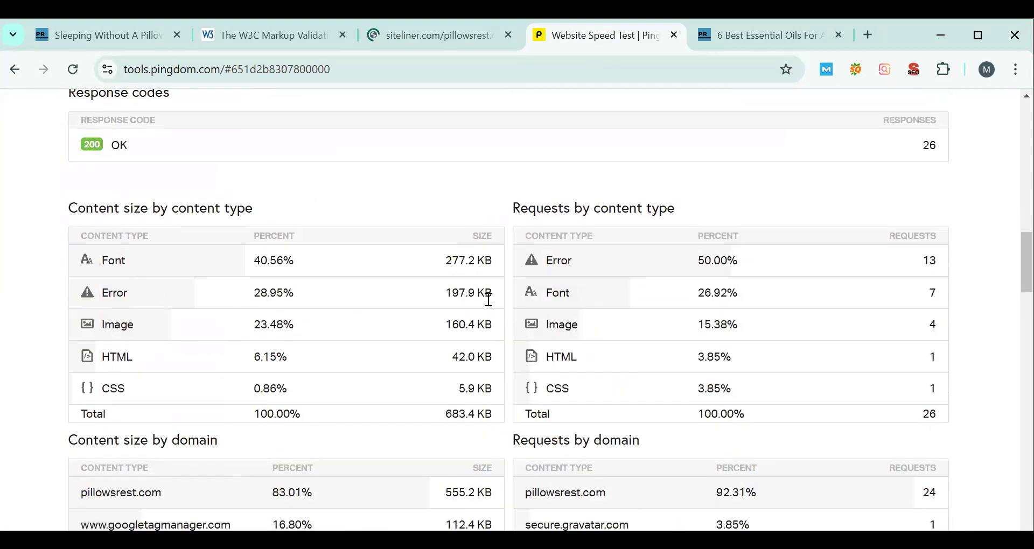
scroll(555, 320, down, 4)
scroll(556, 319, down, 8)
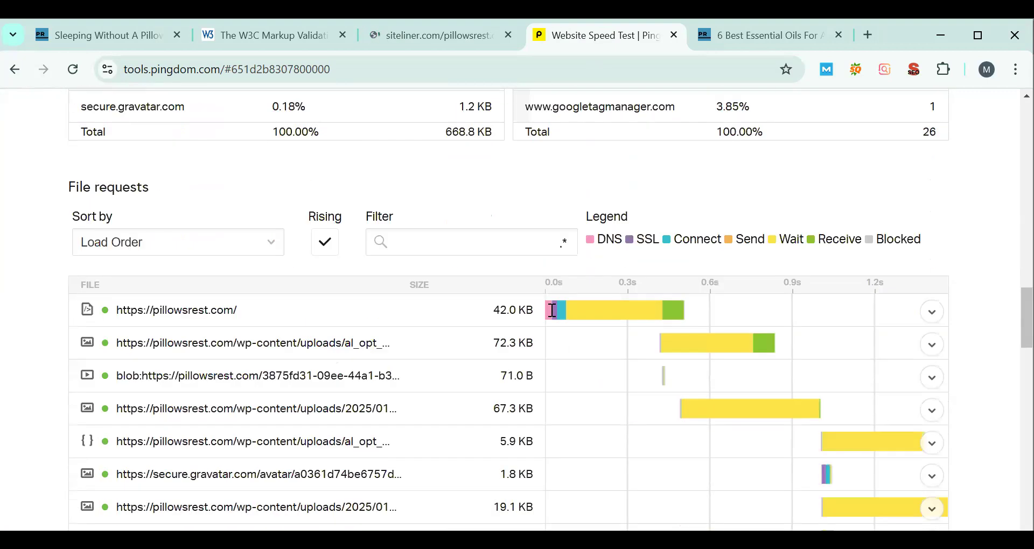
mouse_move(554, 314)
scroll(555, 313, down, 5)
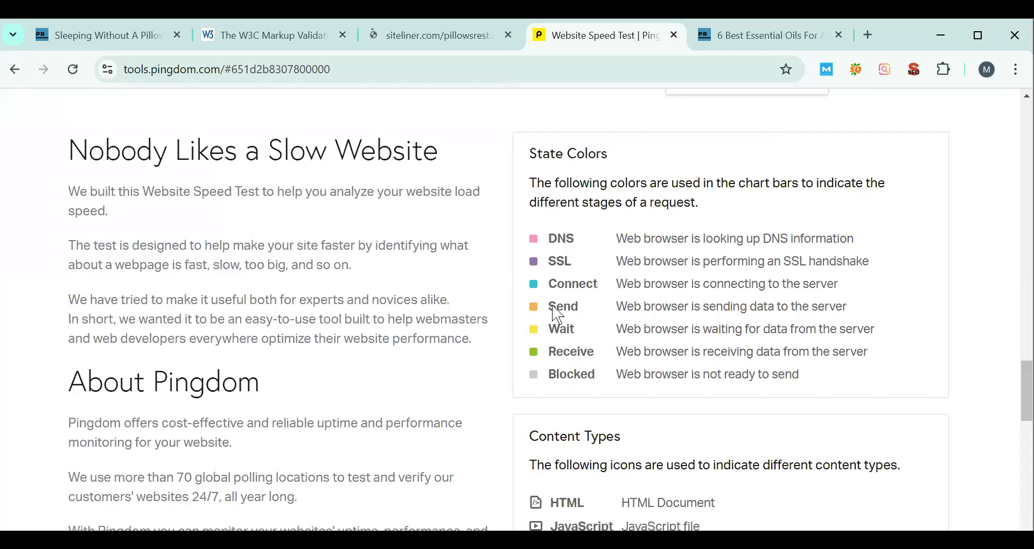
scroll(552, 311, up, 6)
scroll(551, 308, up, 15)
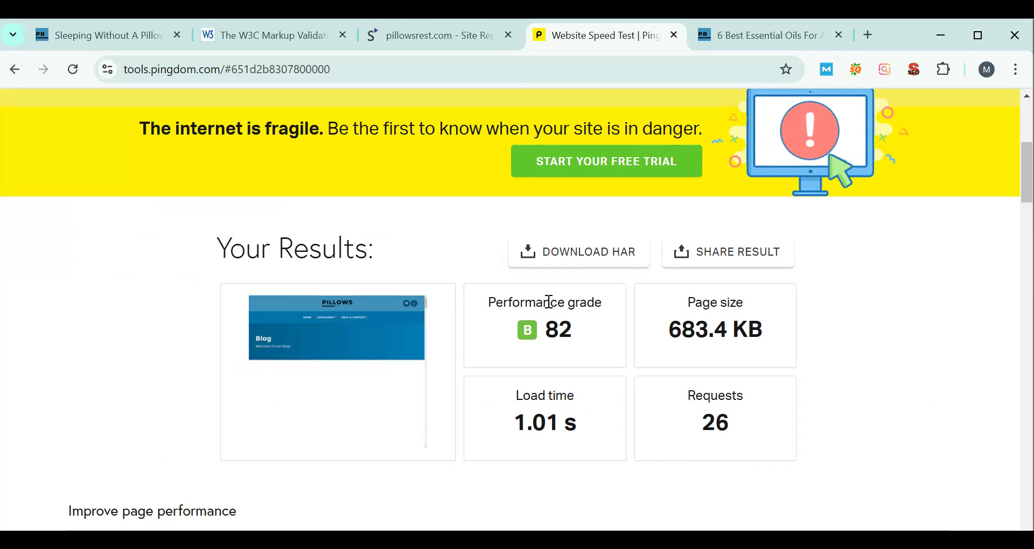
Review the page breakdown, duplicate content shares and page size and load time comparisons in the Siteliner report for pillowsrest.com.
click(403, 37)
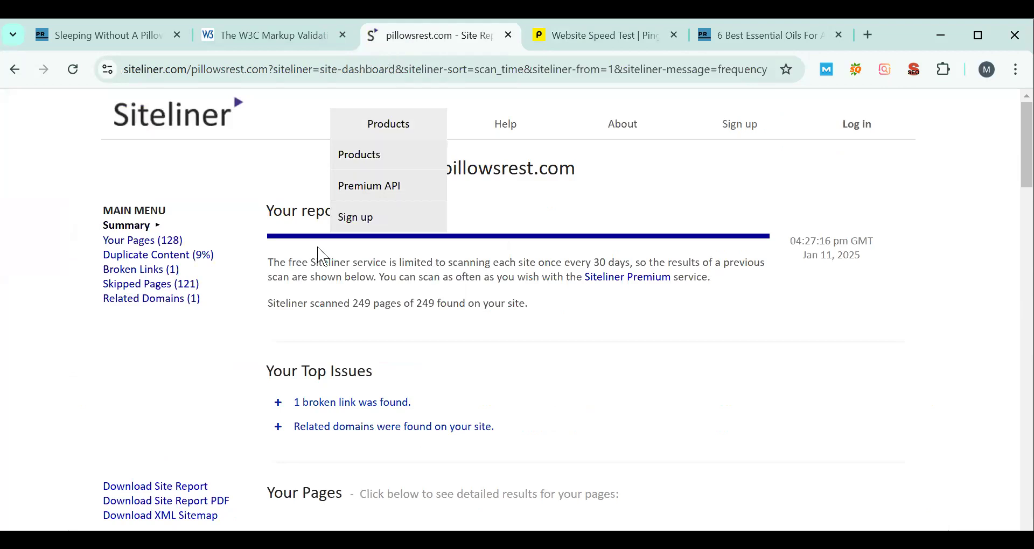
scroll(377, 231, down, 7)
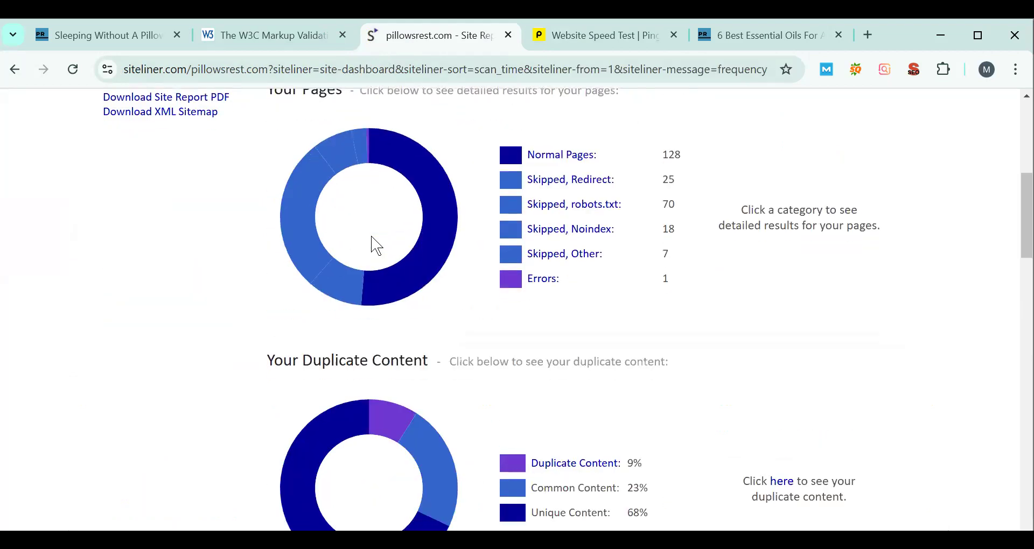
scroll(374, 244, up, 1)
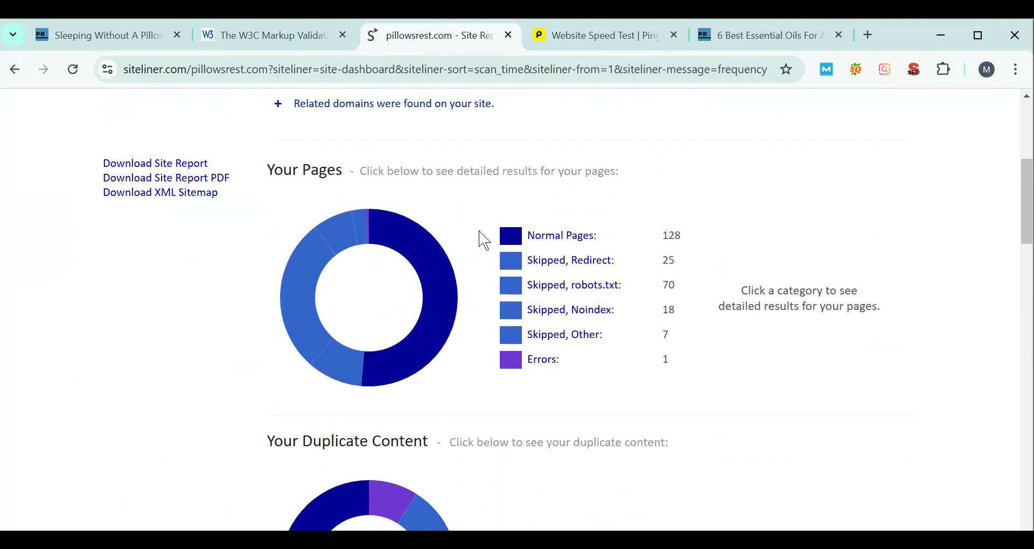
scroll(485, 240, down, 6)
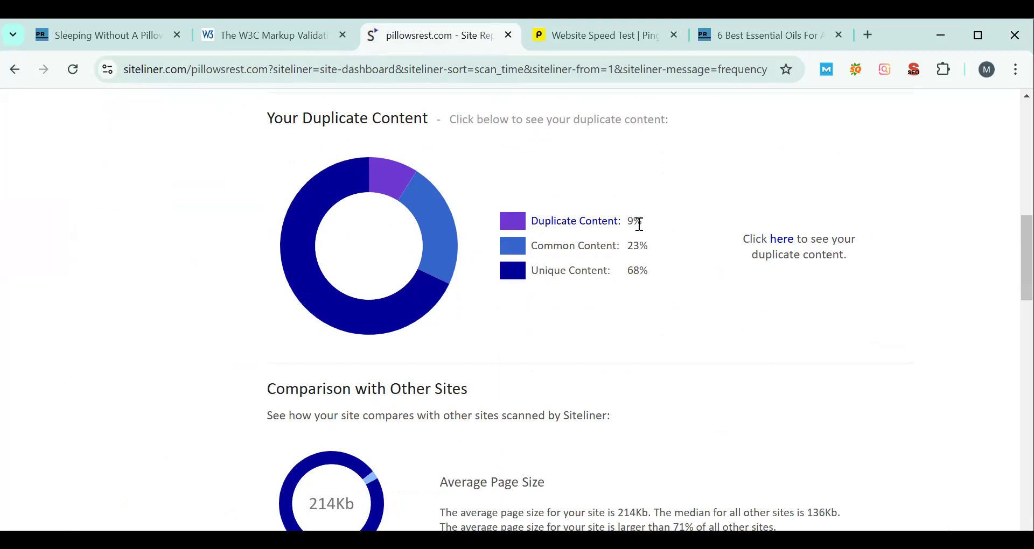
drag(648, 268, 625, 271)
scroll(448, 270, down, 4)
scroll(450, 271, down, 12)
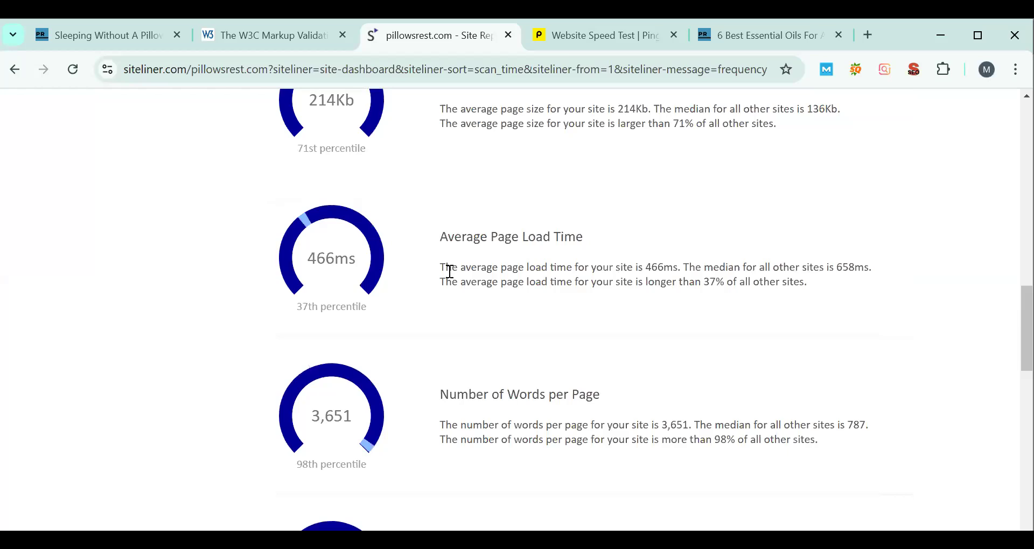
Examine Siteliner's comparison with other sites for duplicate content, common content, and internal, external and total links per page.
scroll(450, 271, up, 1)
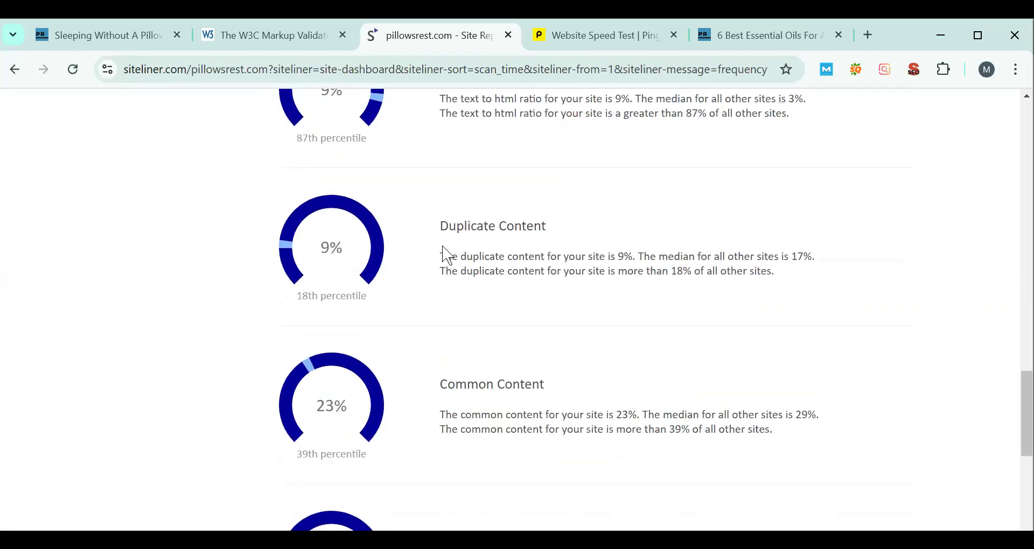
drag(439, 257, 651, 259)
click(549, 270)
scroll(547, 272, down, 3)
drag(468, 225, 510, 347)
drag(491, 395, 671, 452)
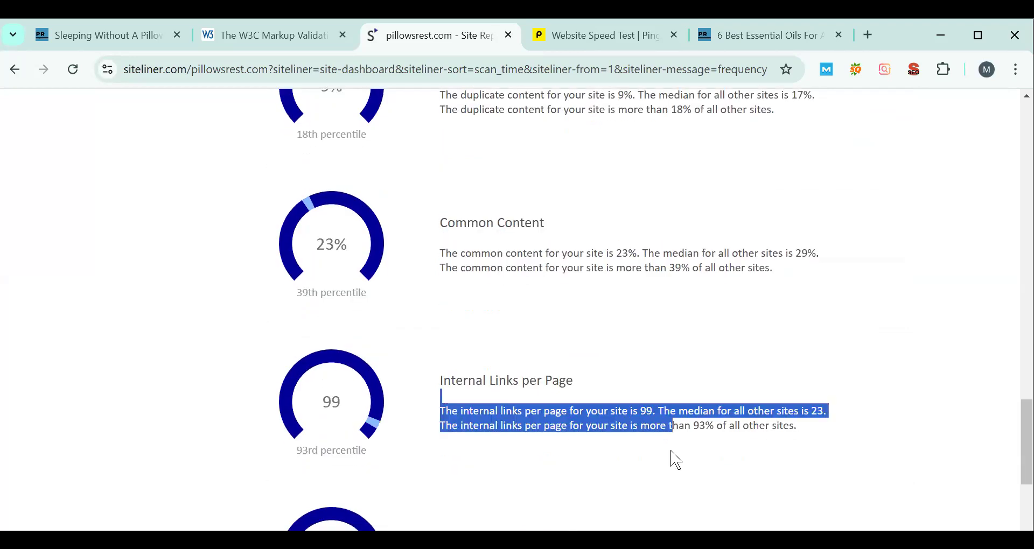
scroll(572, 392, down, 5)
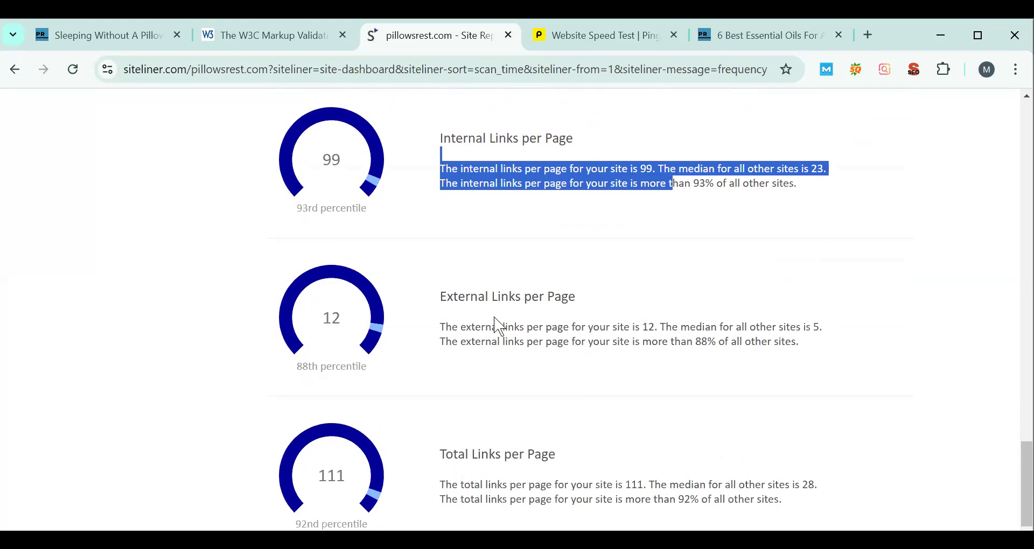
drag(441, 318, 699, 353)
scroll(538, 411, down, 4)
scroll(535, 393, up, 10)
scroll(535, 393, up, 5)
scroll(383, 203, up, 10)
click(302, 39)
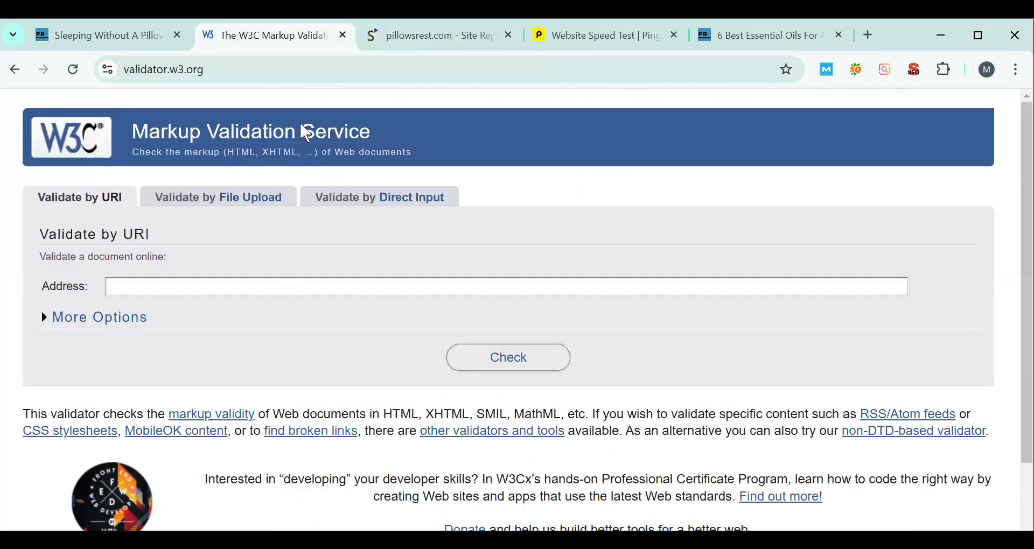
click(312, 279)
text(https://pillowsrest.com/)
click(527, 362)
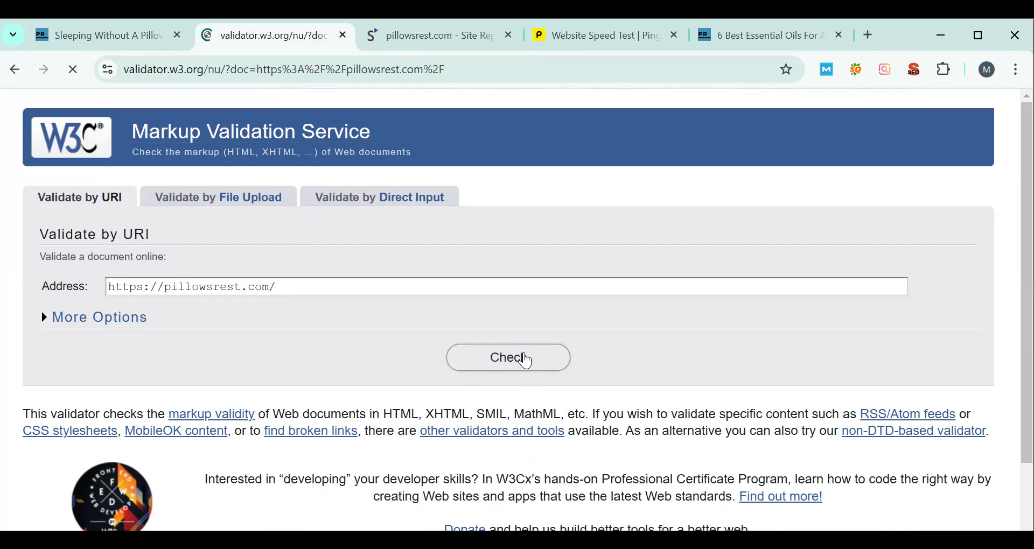
scroll(435, 299, down, 1)
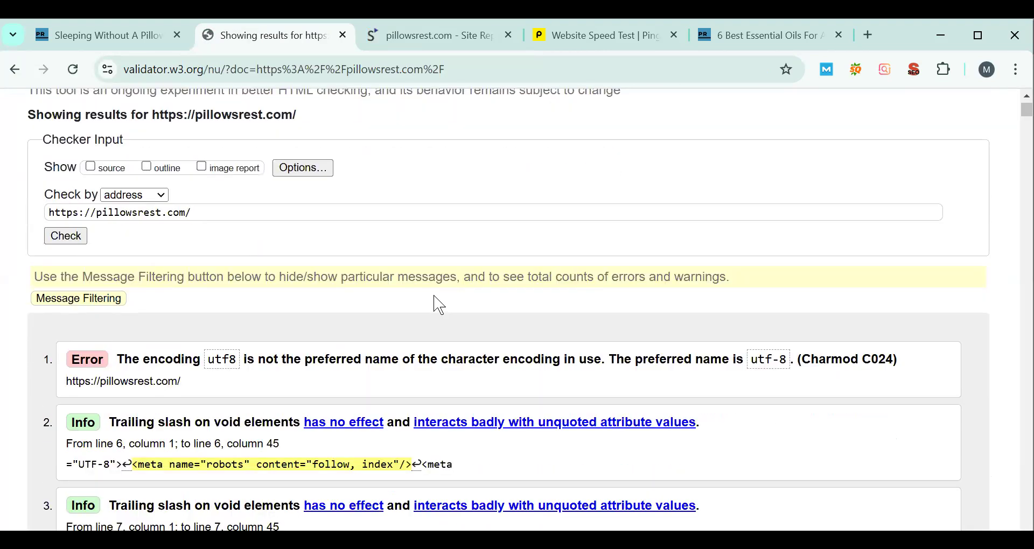
scroll(439, 303, down, 5)
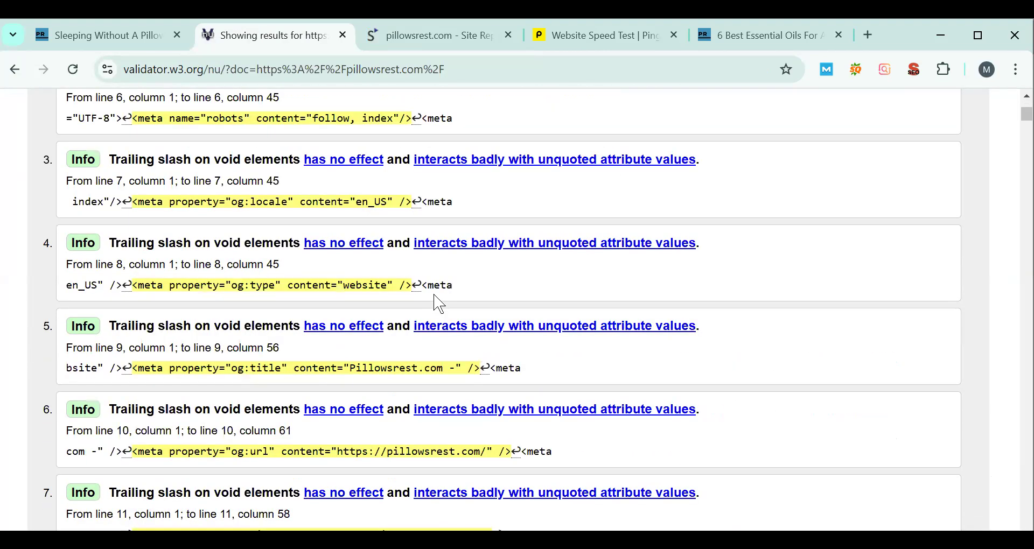
scroll(439, 304, down, 5)
scroll(439, 304, up, 10)
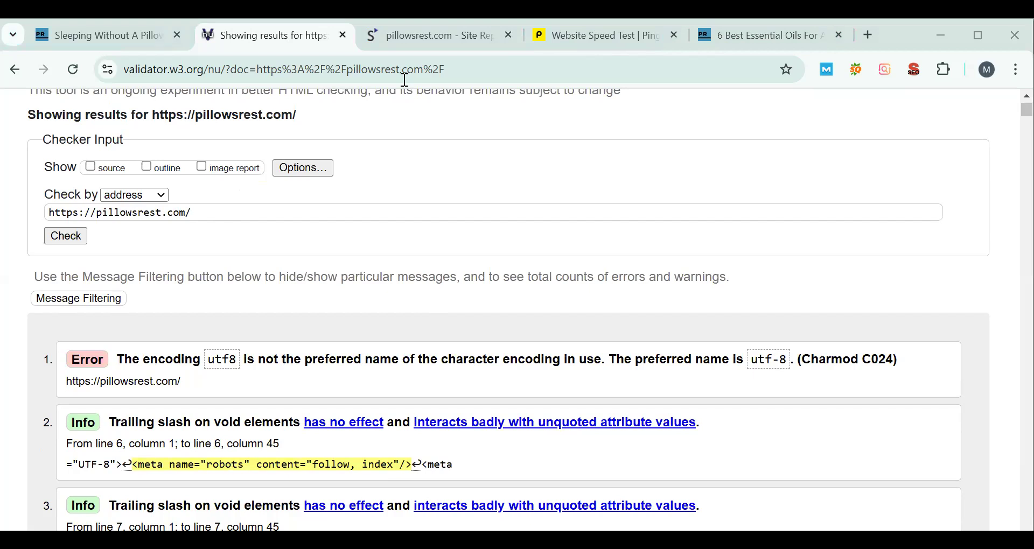
Load jdtheweb.com in place of the essential oils article and look over its homepage down to the My Service section.
click(724, 39)
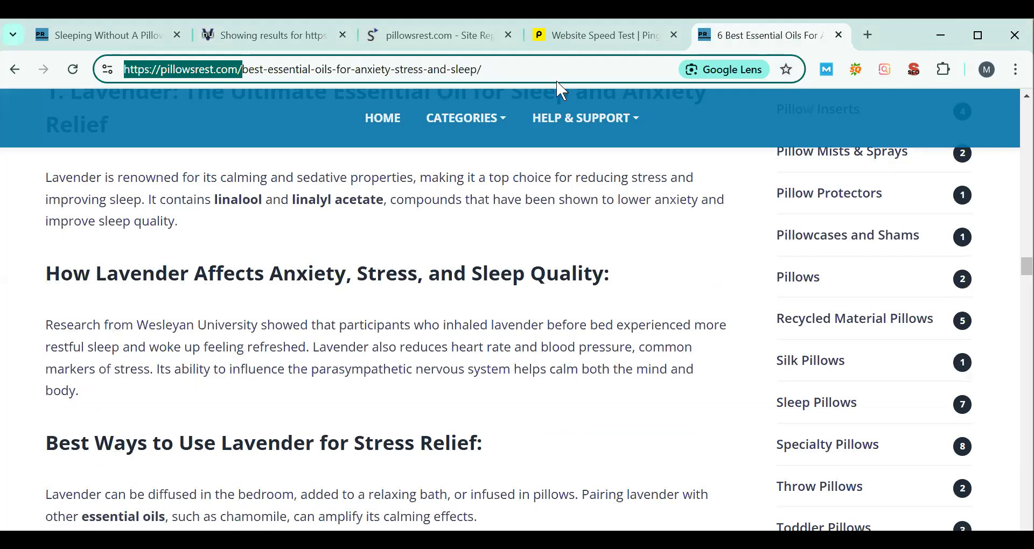
click(536, 69)
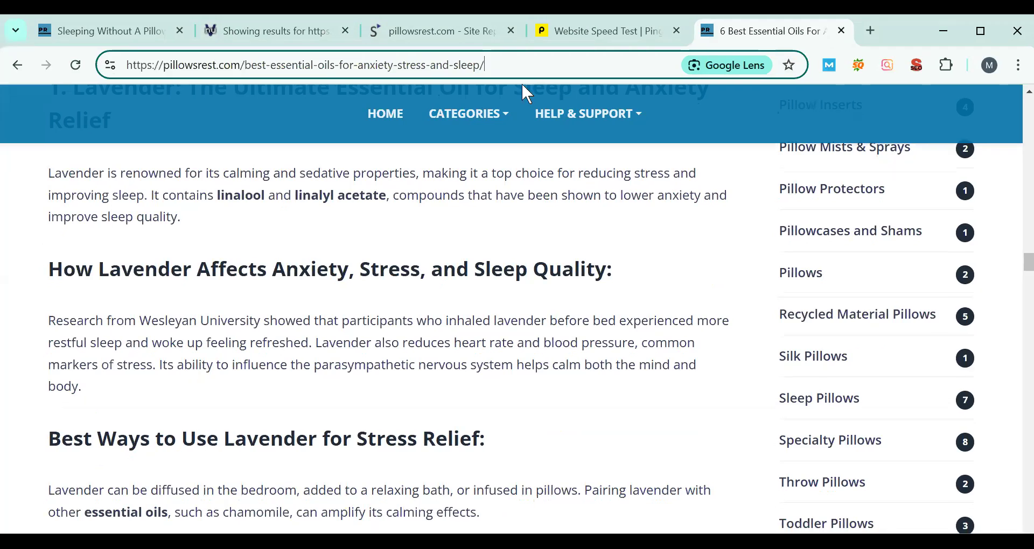
key(ctrl+a)
text(jd)
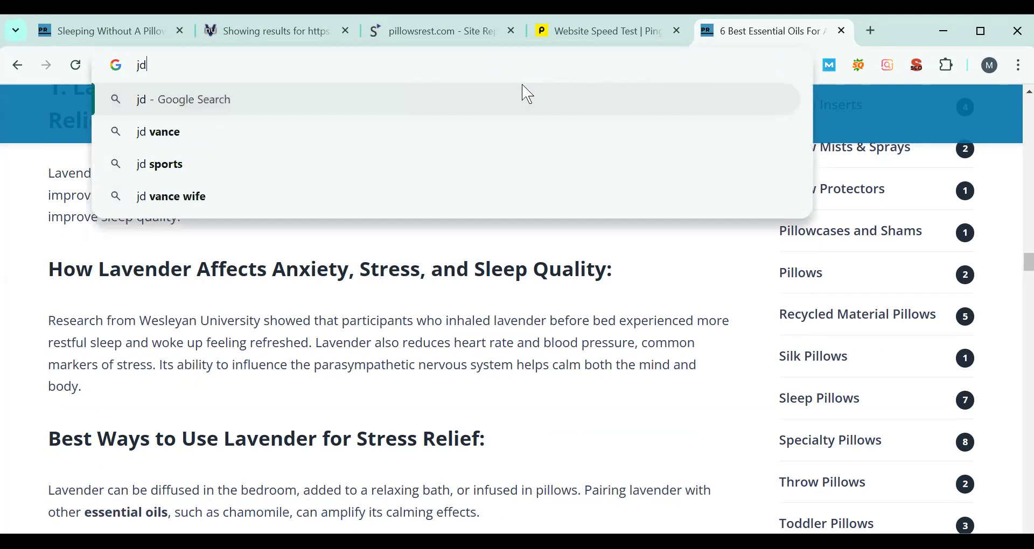
text(thewe)
key(BackSpace)
key(BackSpace)
text(t)
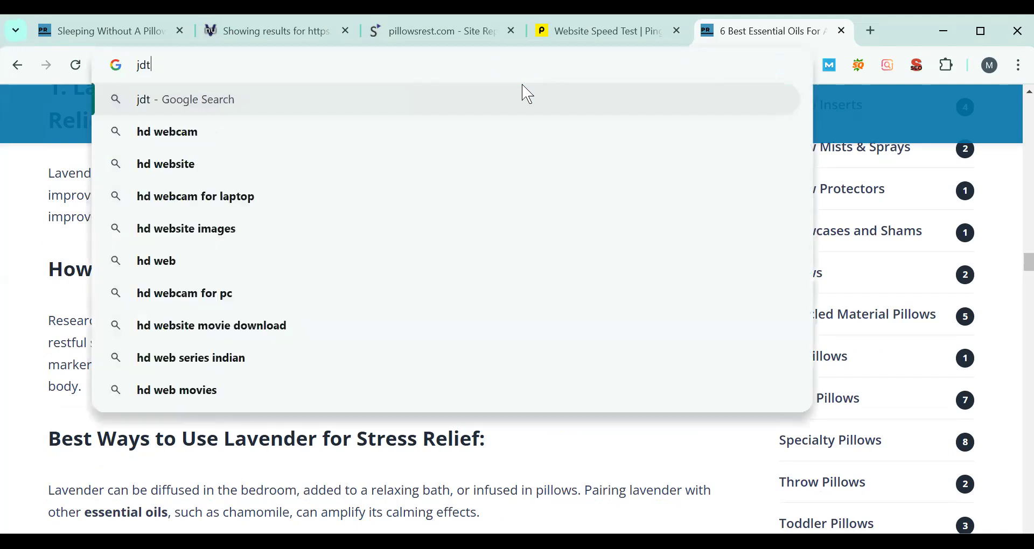
text(heweb.com)
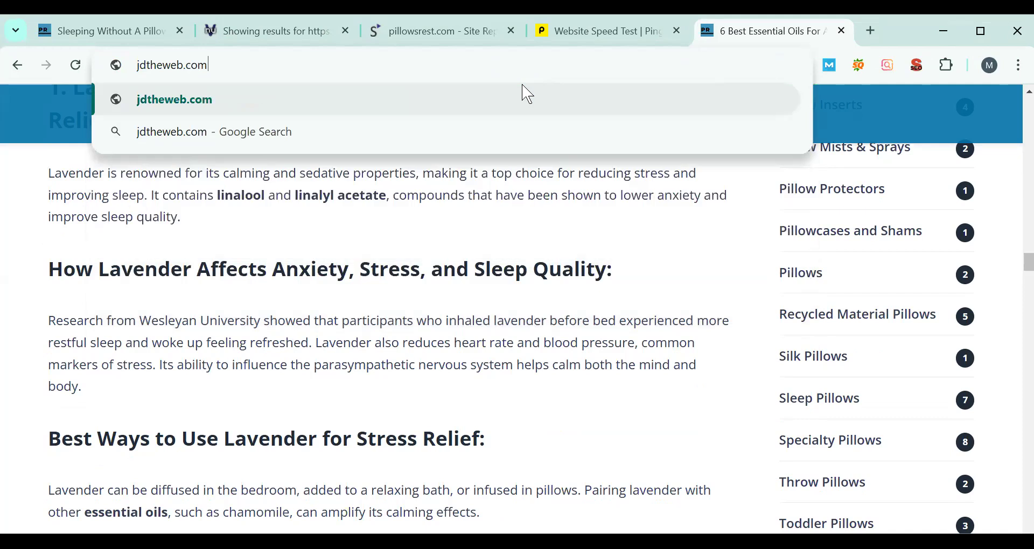
key(Return)
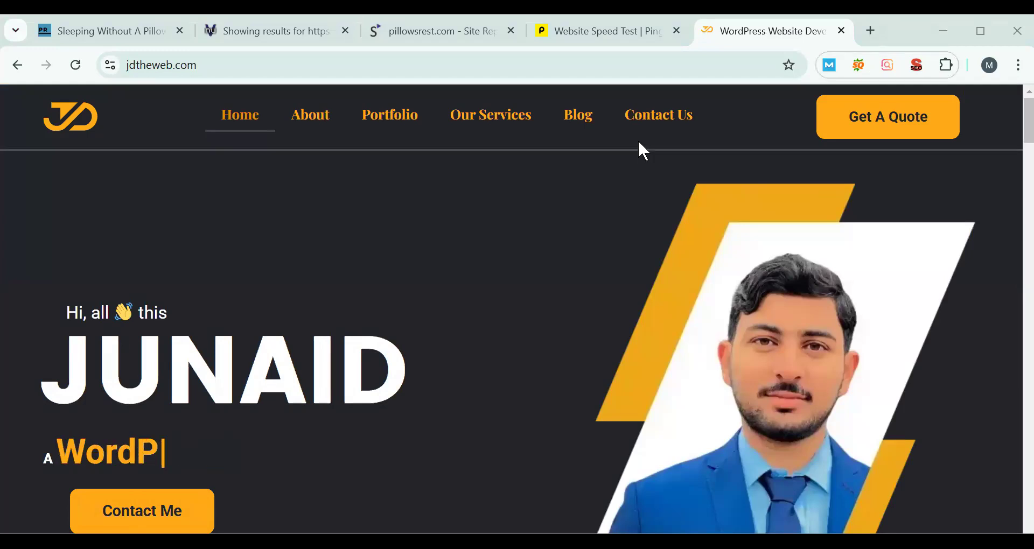
scroll(715, 304, down, 6)
scroll(719, 311, down, 8)
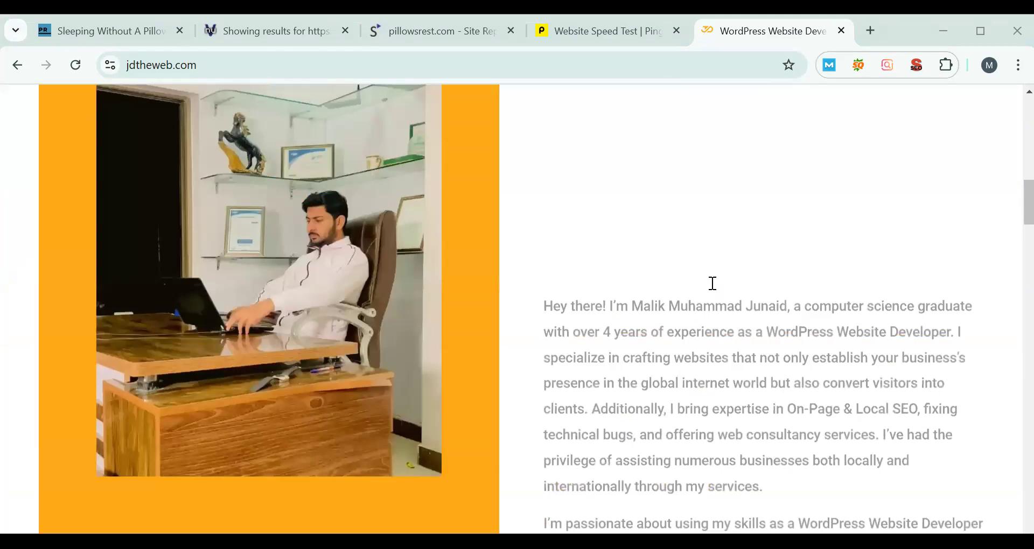
scroll(702, 277, down, 8)
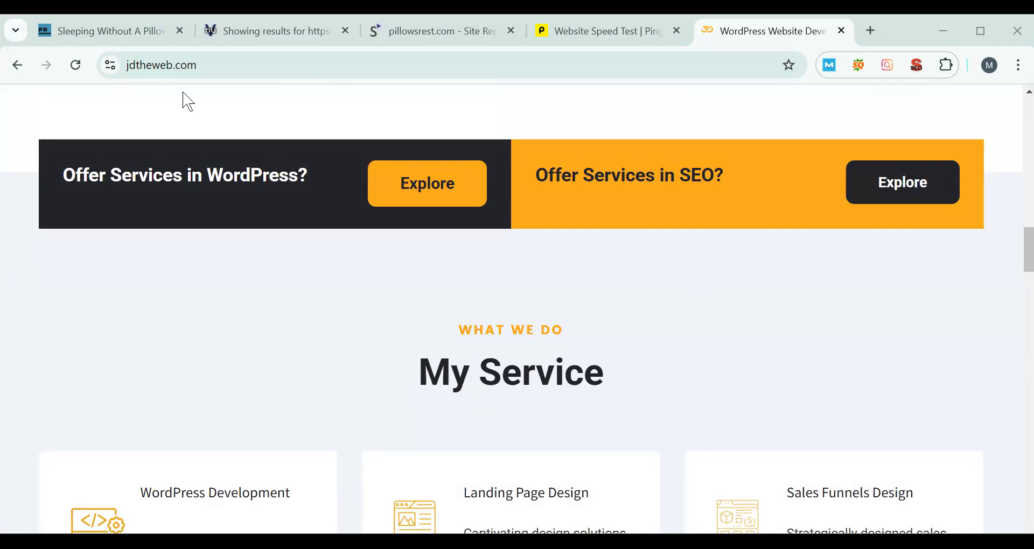
Open the robots.txt file of jdtheweb.com.
click(242, 67)
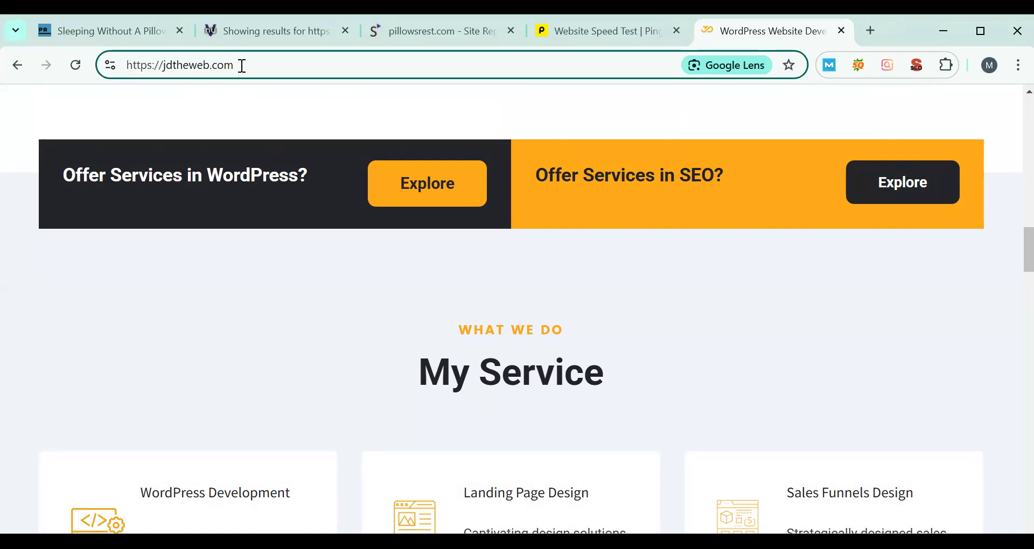
text(/rob)
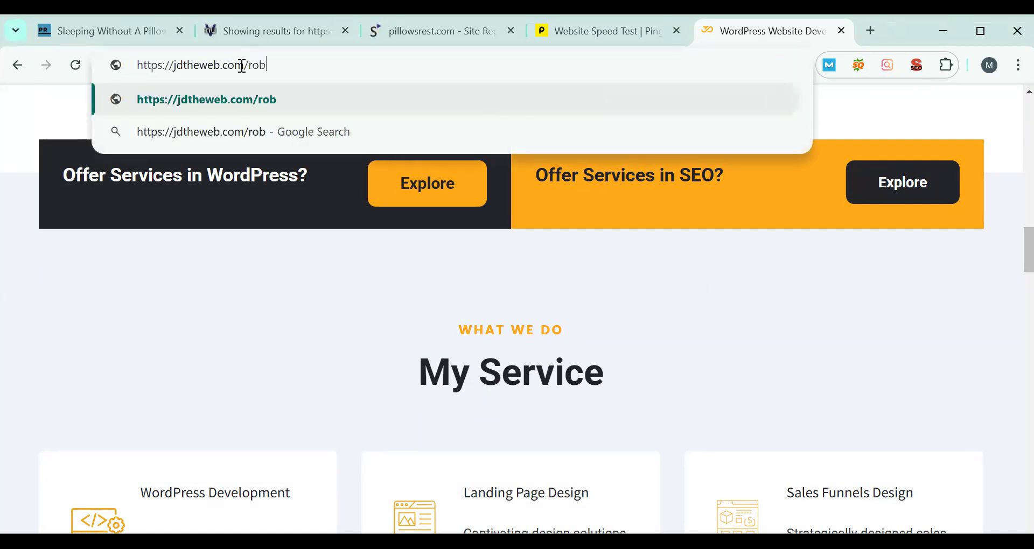
text(ots.)
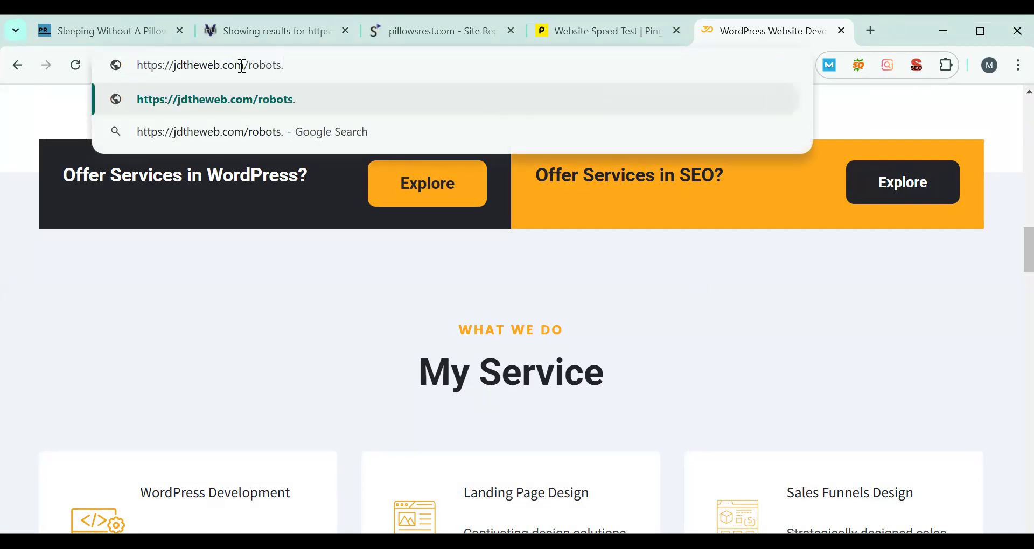
text(txt)
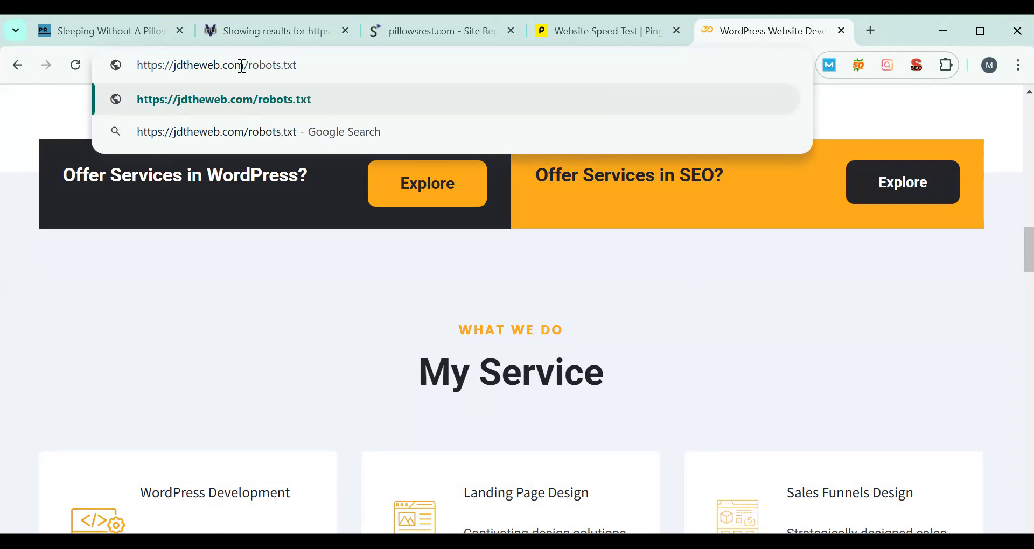
key(Return)
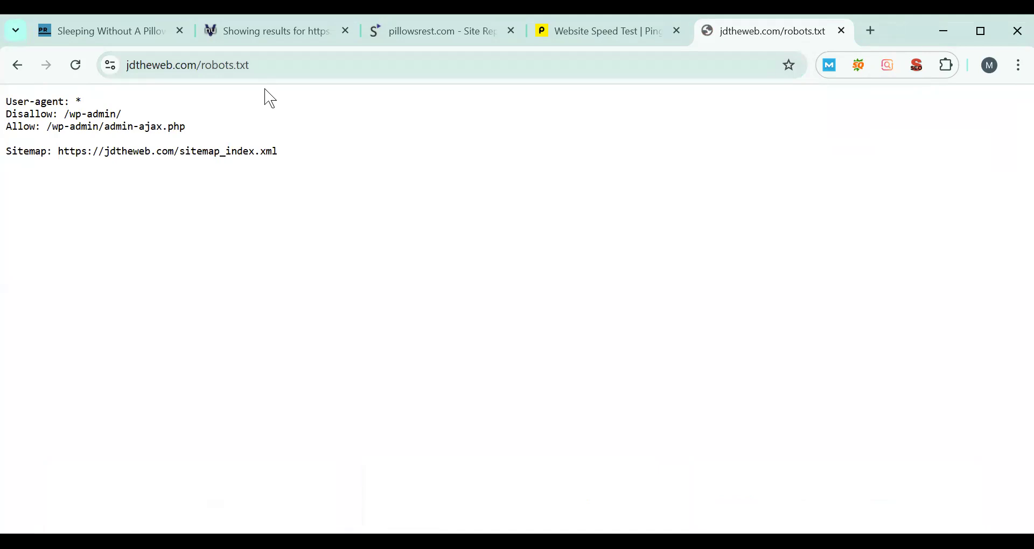
Open the Sources view of the developer tools and return from robots.txt to the jdtheweb.com homepage.
key(ctrl+shift+i)
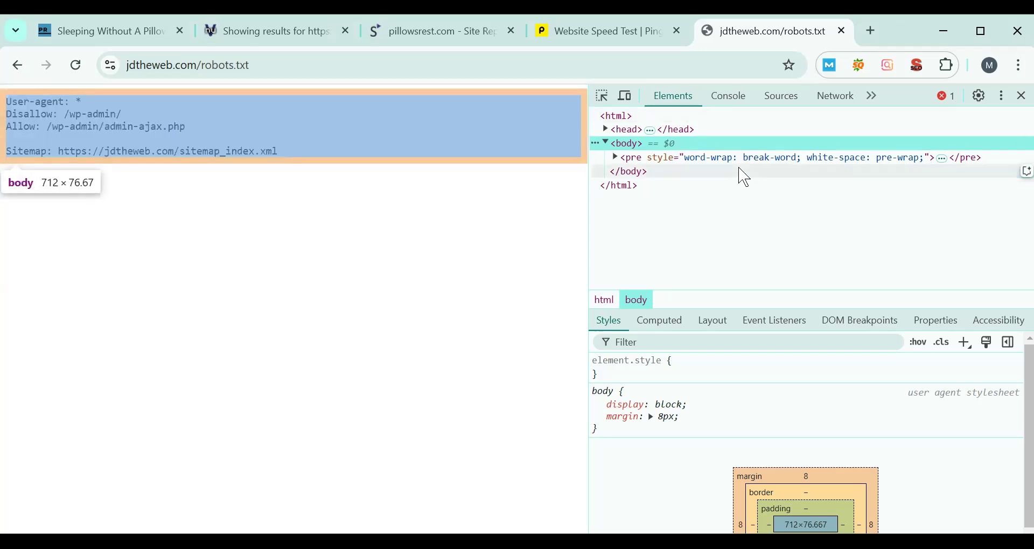
click(790, 102)
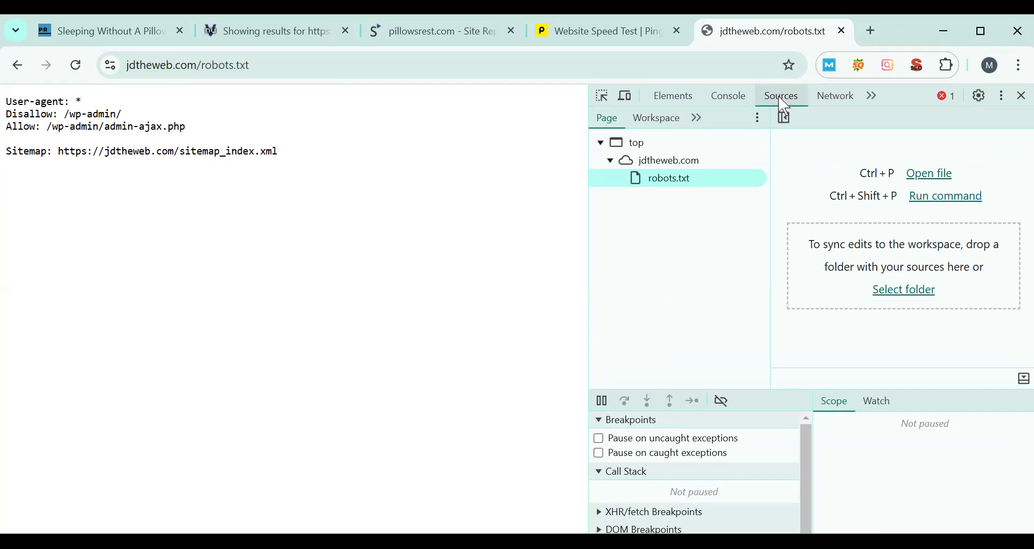
click(267, 75)
click(269, 63)
drag(240, 65, 364, 102)
key(BackSpace)
key(Return)
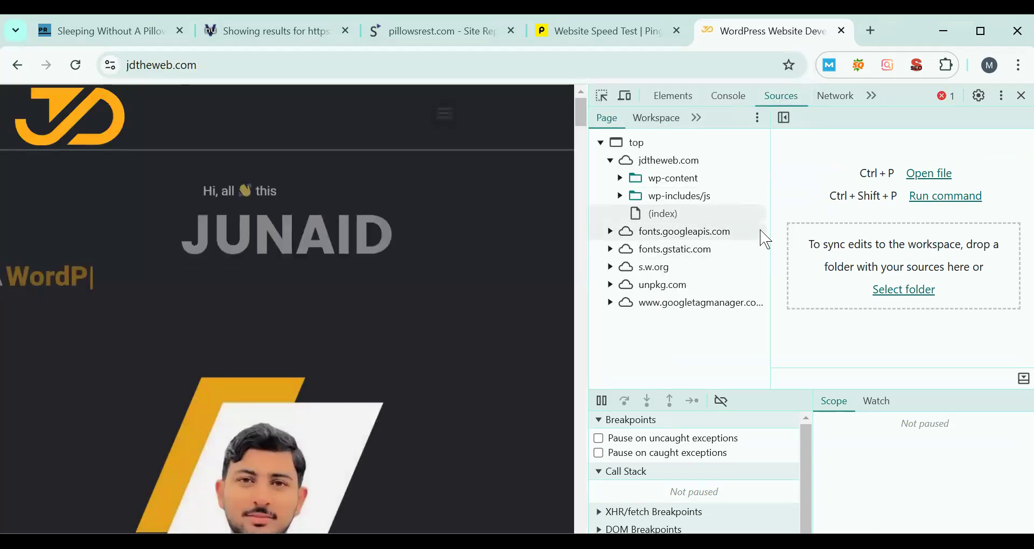
scroll(358, 279, down, 10)
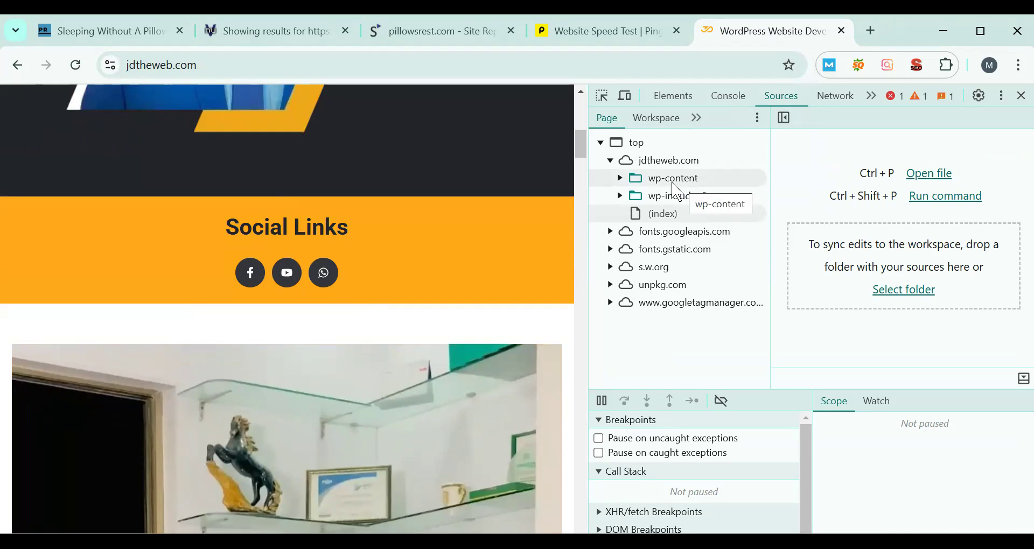
Expand wp-content in the jdtheweb.com source tree and examine its plugins and hello-elementor theme folders.
click(619, 181)
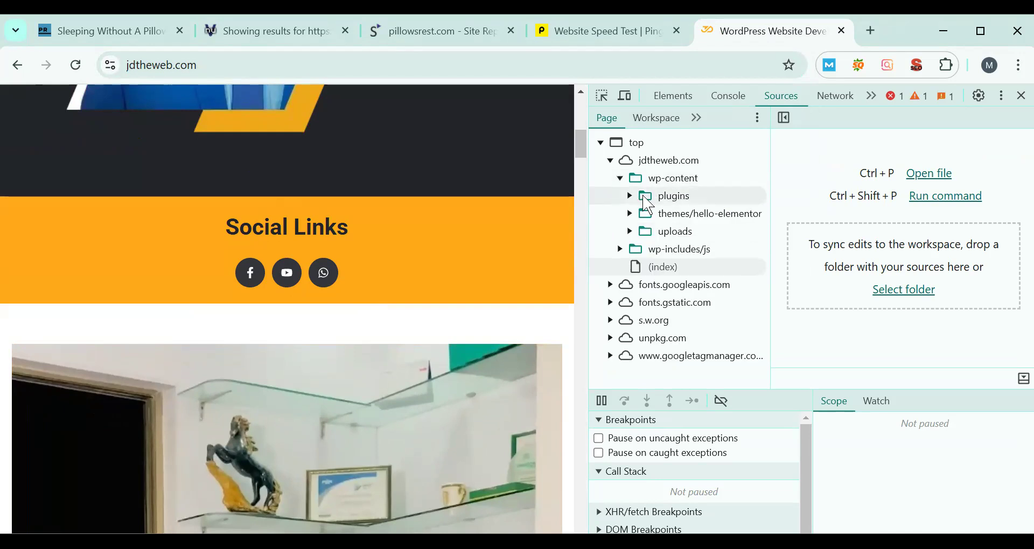
click(629, 197)
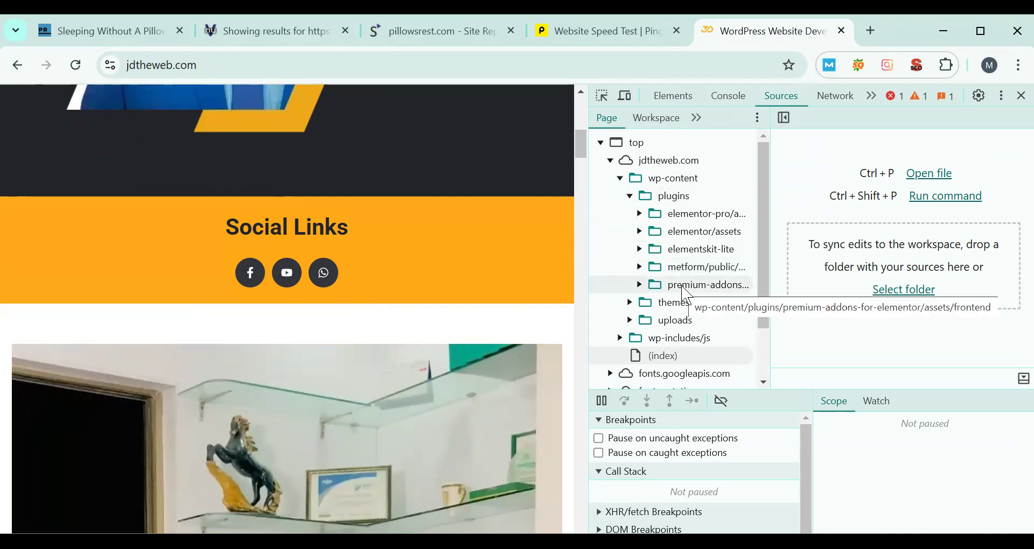
click(631, 303)
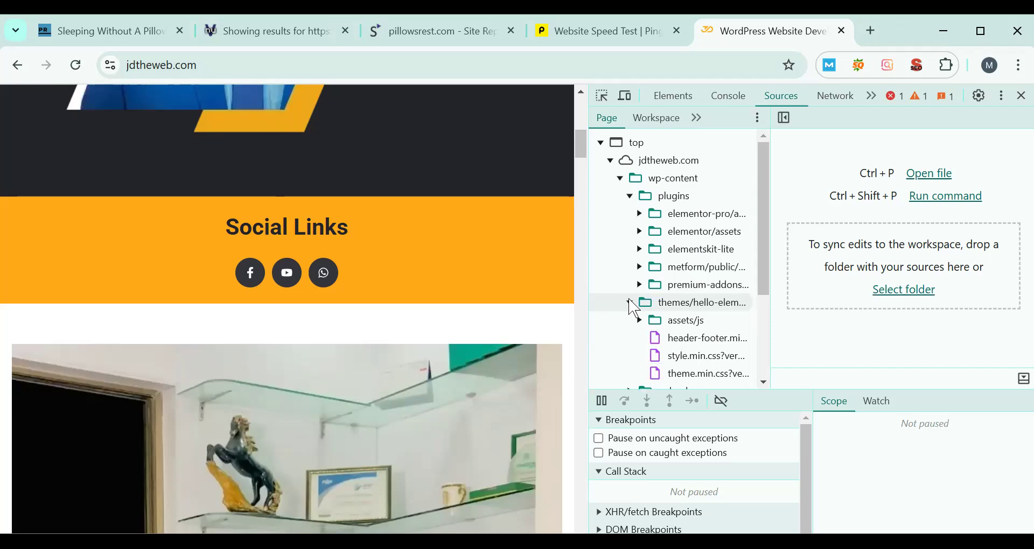
scroll(677, 272, down, 3)
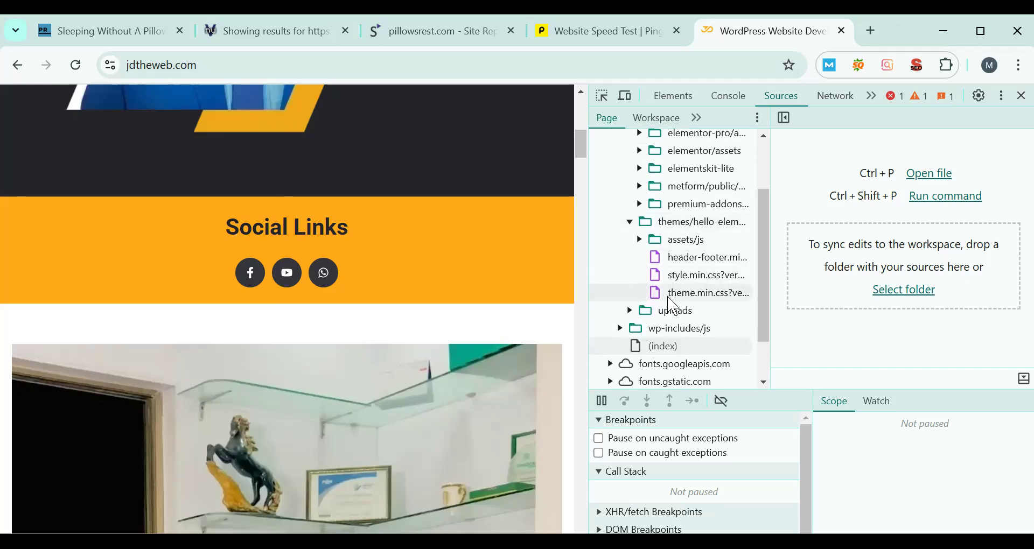
Expand the uploads folder and examine its useanyfont and elementor/css subfolders.
click(637, 312)
scroll(638, 312, down, 4)
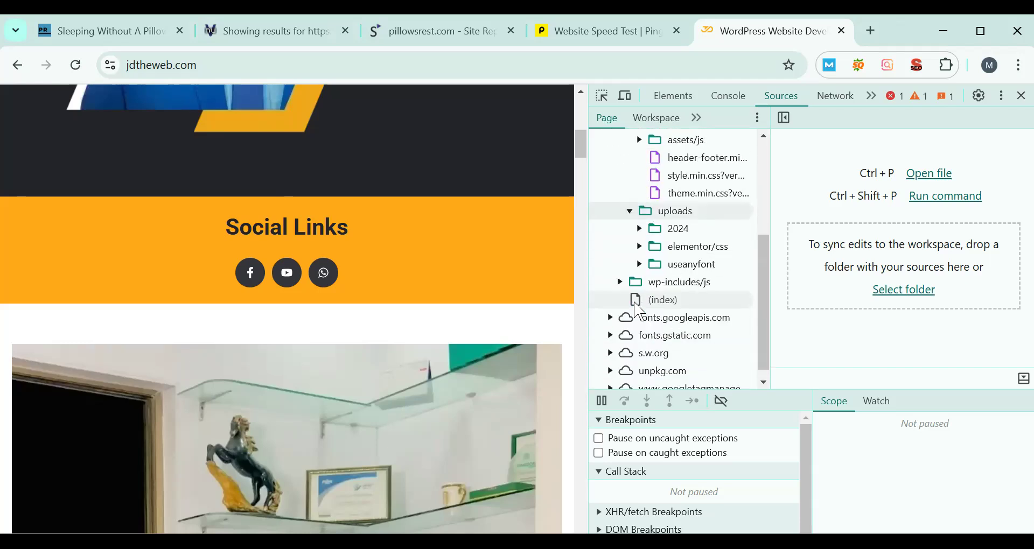
click(640, 254)
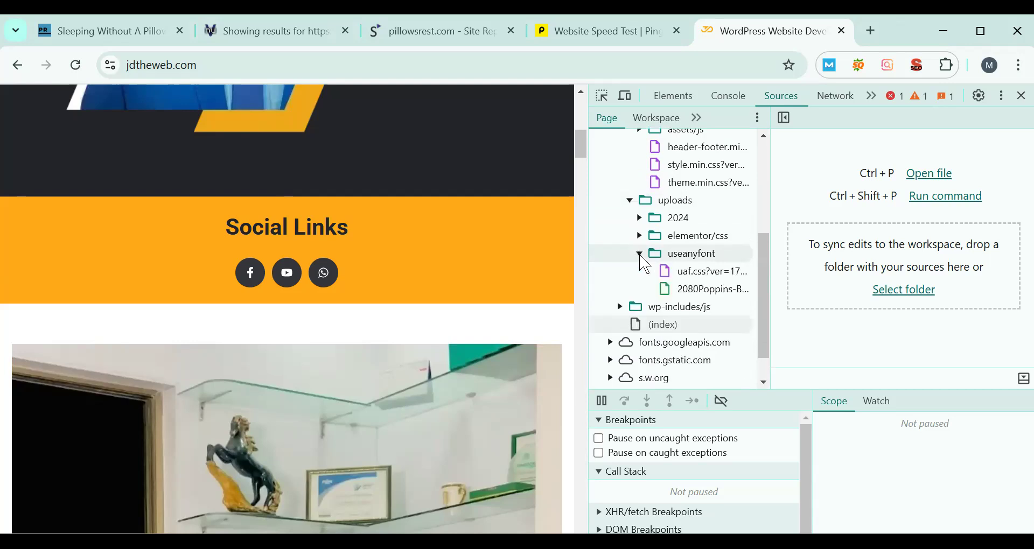
click(640, 255)
click(642, 236)
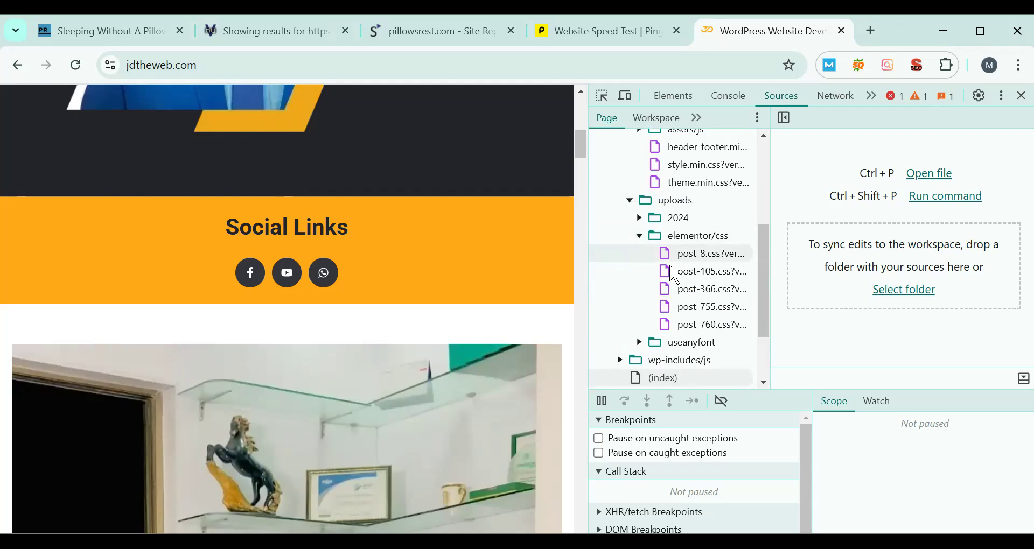
Expand the wp-includes/js folder and examine its scripts and the external source domains listed below it.
scroll(623, 272, down, 3)
click(621, 272)
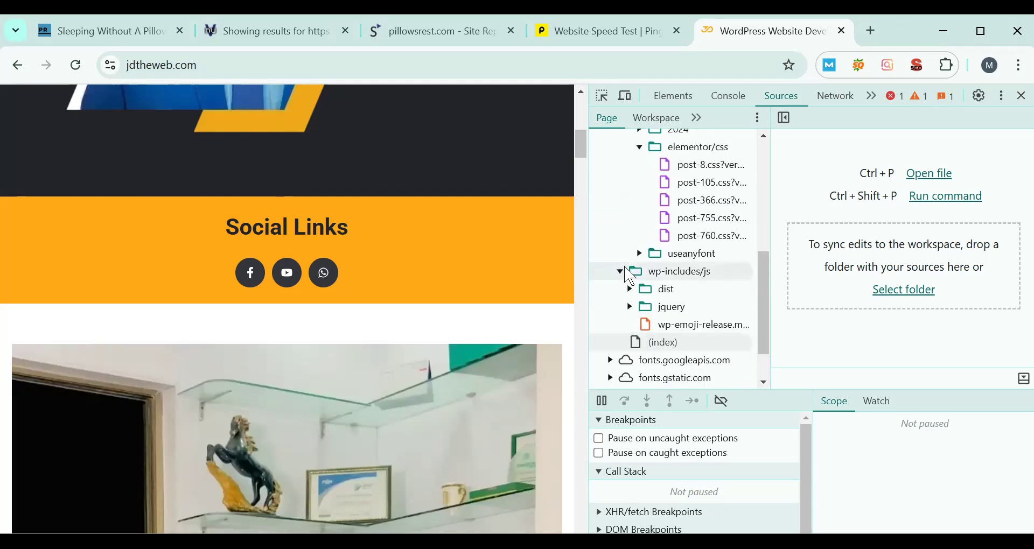
scroll(636, 275, down, 2)
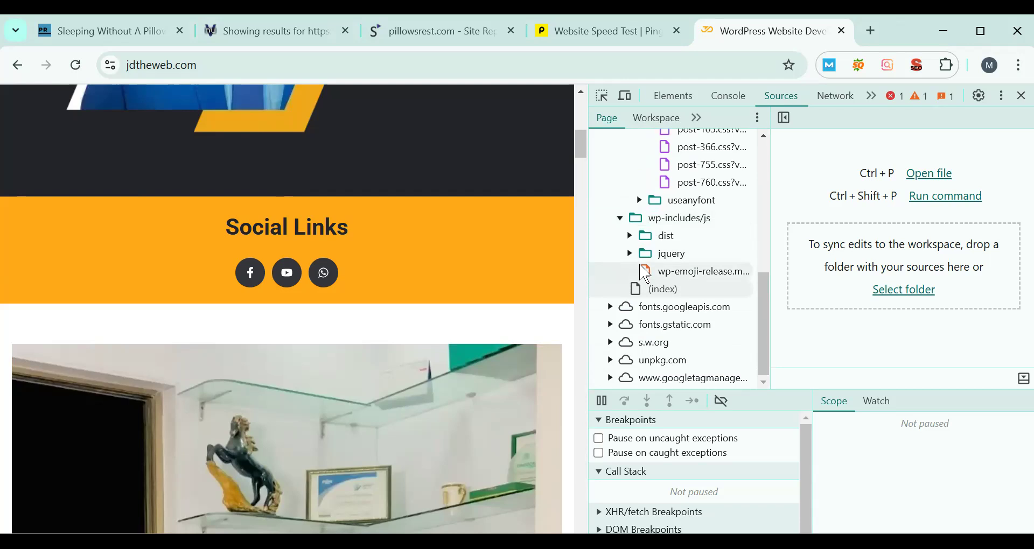
Examine the console errors and warnings for the jdtheweb.com homepage and close the developer tools.
scroll(643, 277, up, 5)
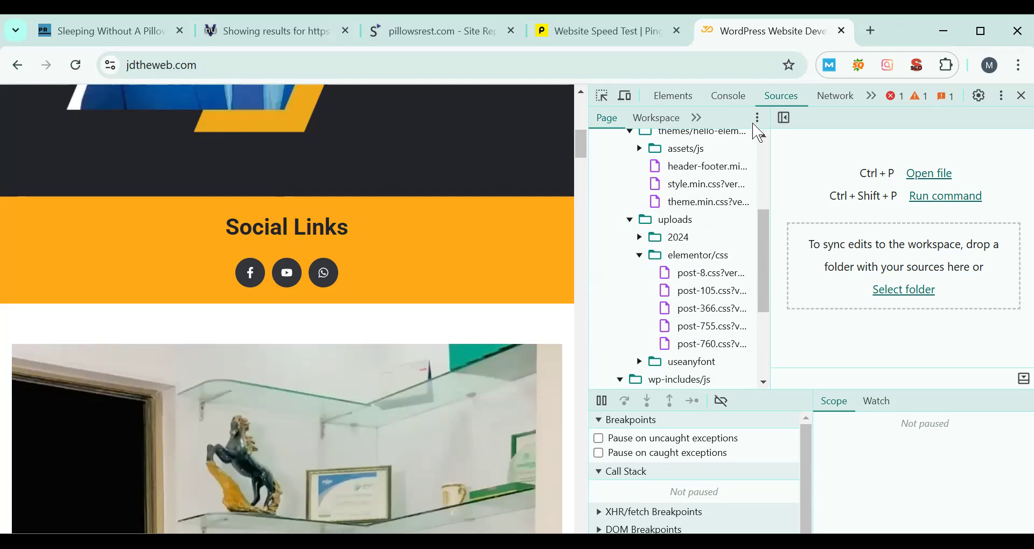
click(741, 103)
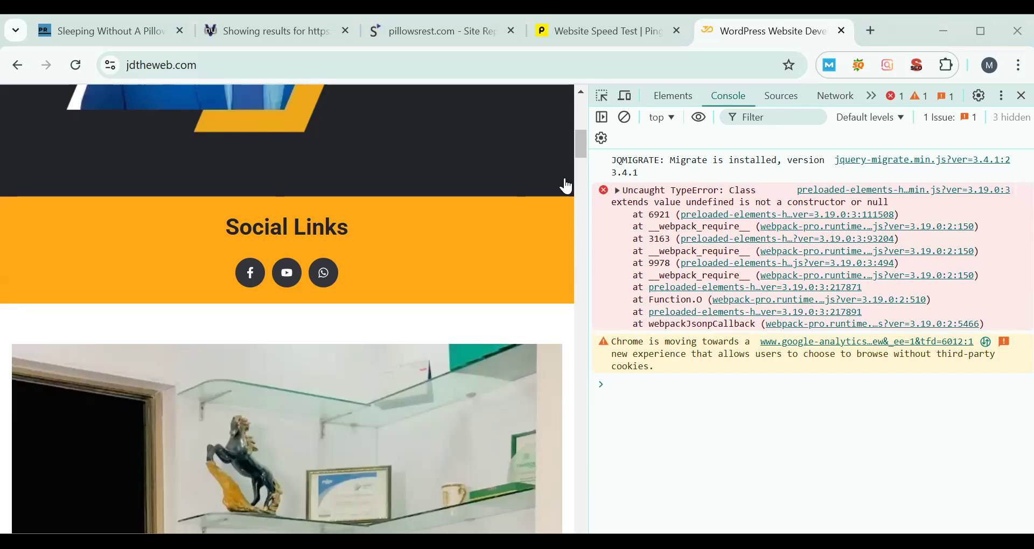
click(1022, 97)
Inspect the homepage section below Social Links and bring up the site's source file tree in the developer tools.
right_click(635, 233)
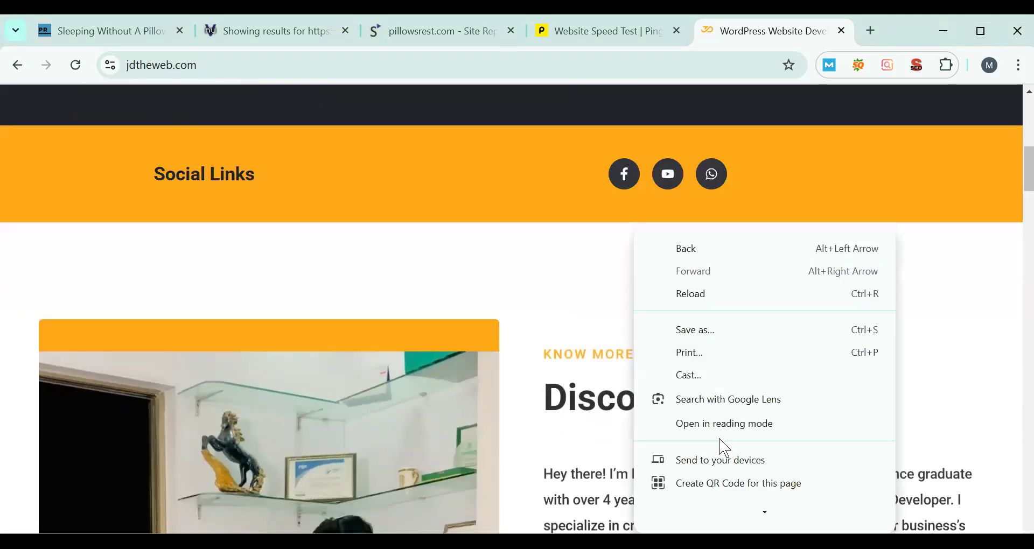
scroll(724, 463, down, 2)
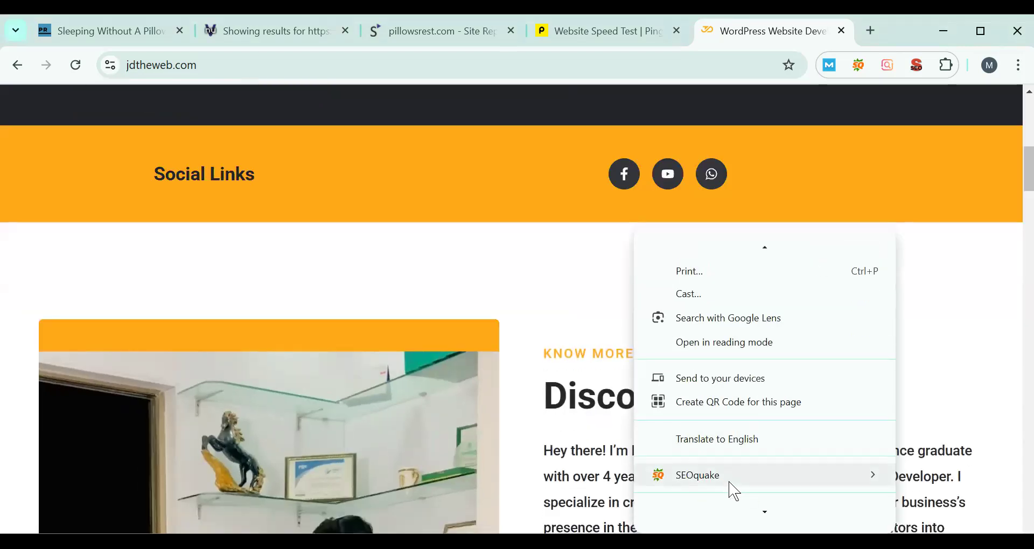
click(740, 513)
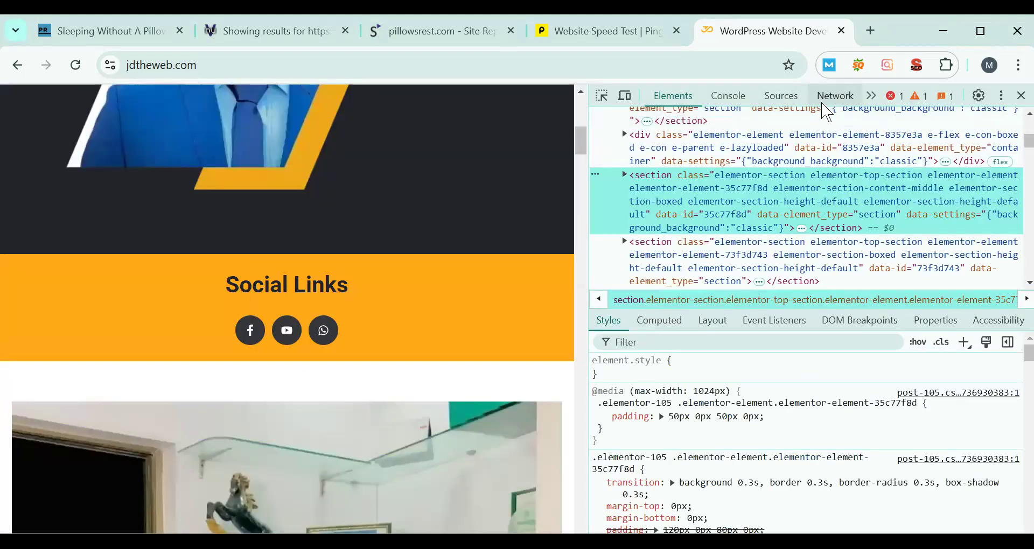
click(816, 99)
click(782, 97)
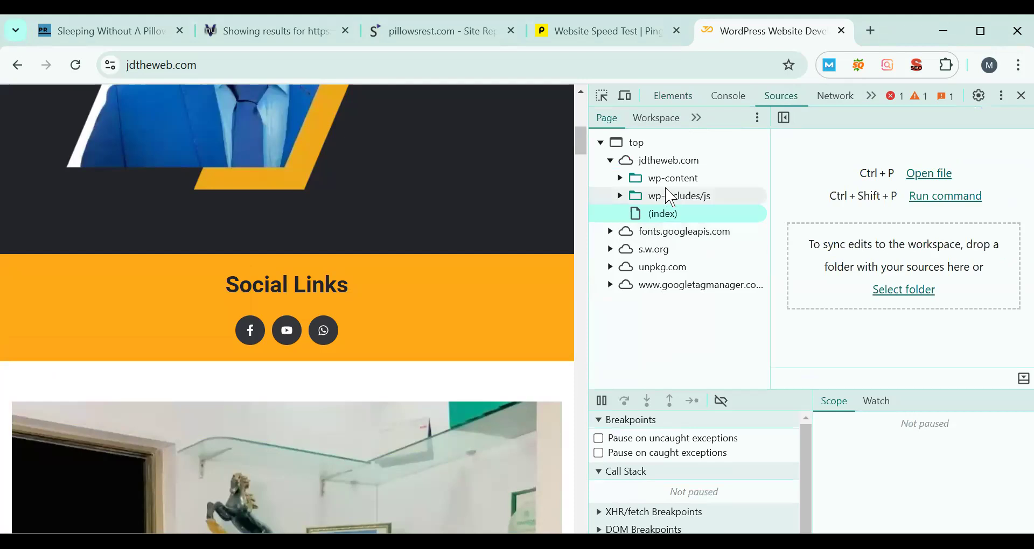
Open the Wayback Machine site in a new browser tab.
click(871, 31)
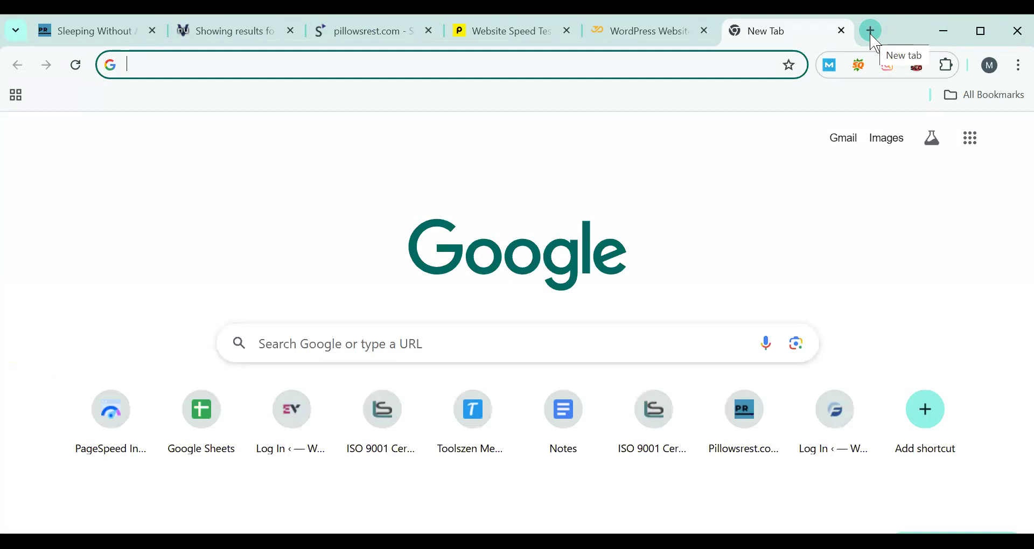
text(wayback)
key(Down)
key(Return)
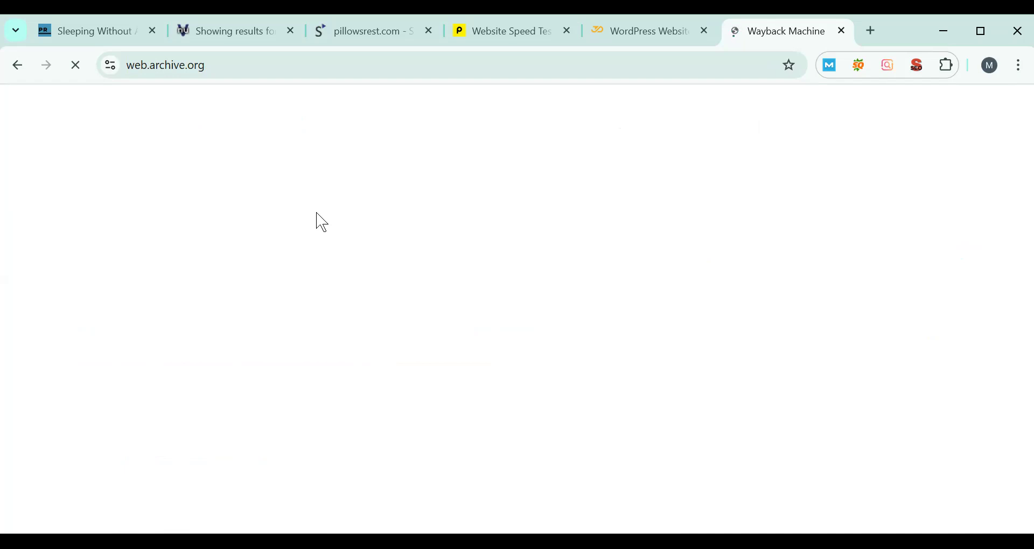
click(41, 30)
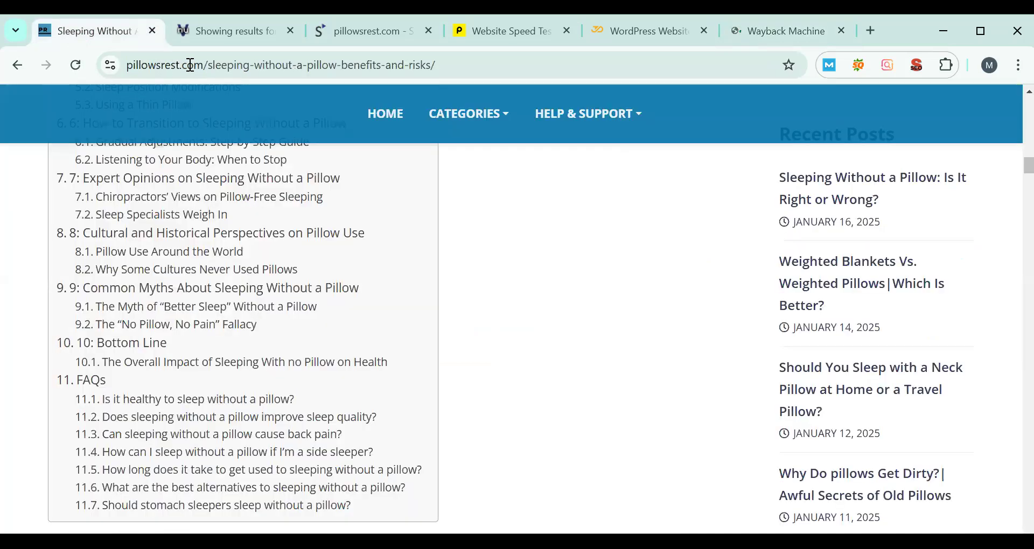
drag(128, 66, 245, 65)
key(ctrl+c)
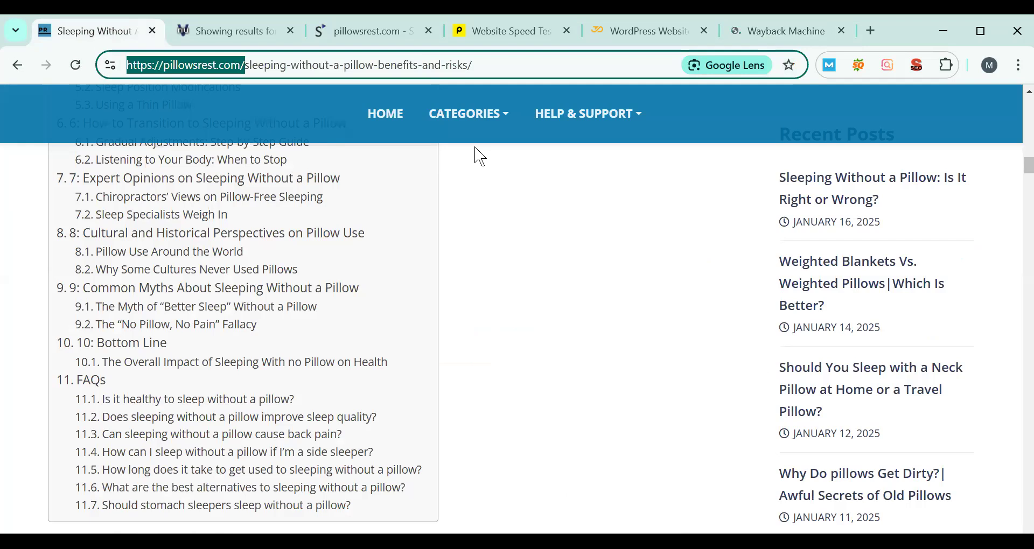
click(768, 33)
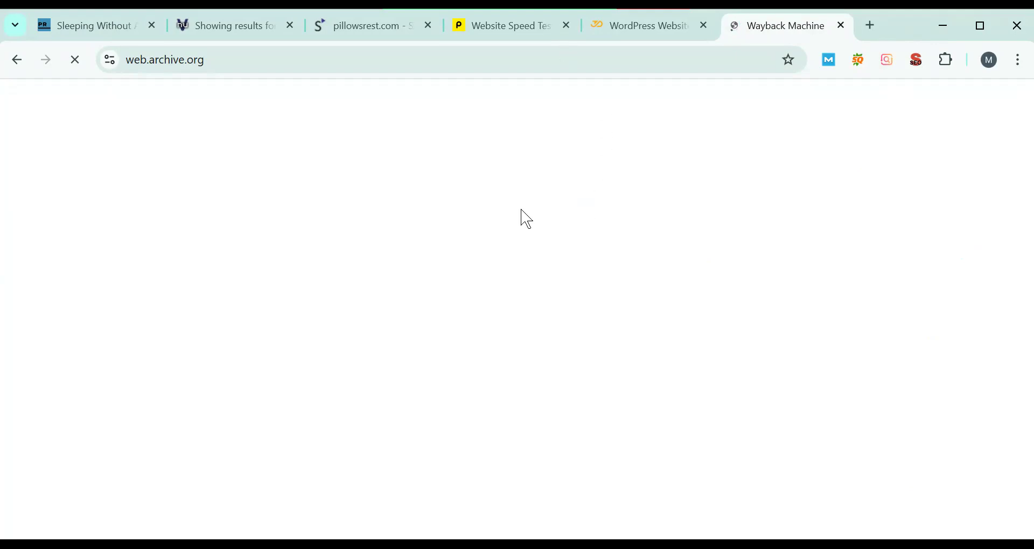
click(521, 224)
key(ctrl+v)
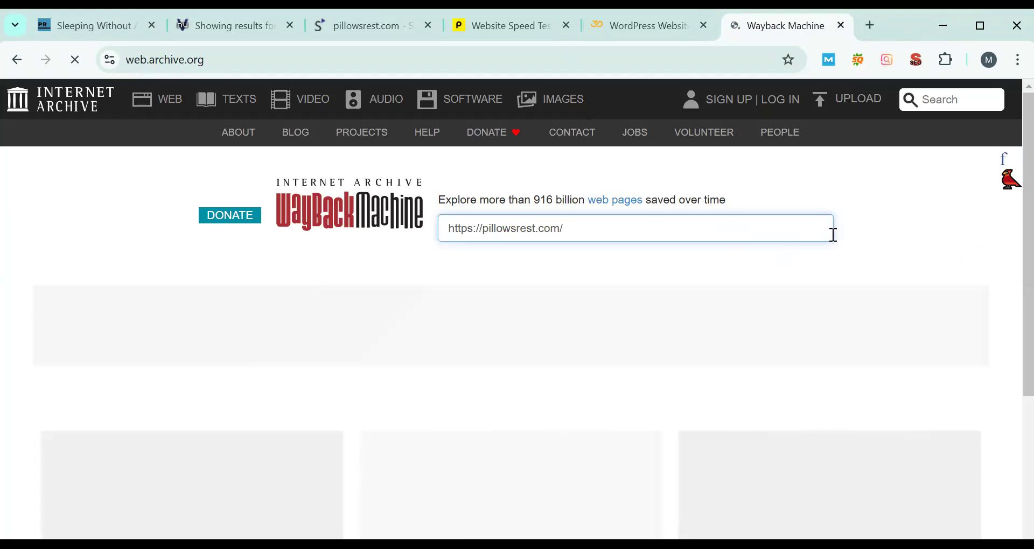
key(Return)
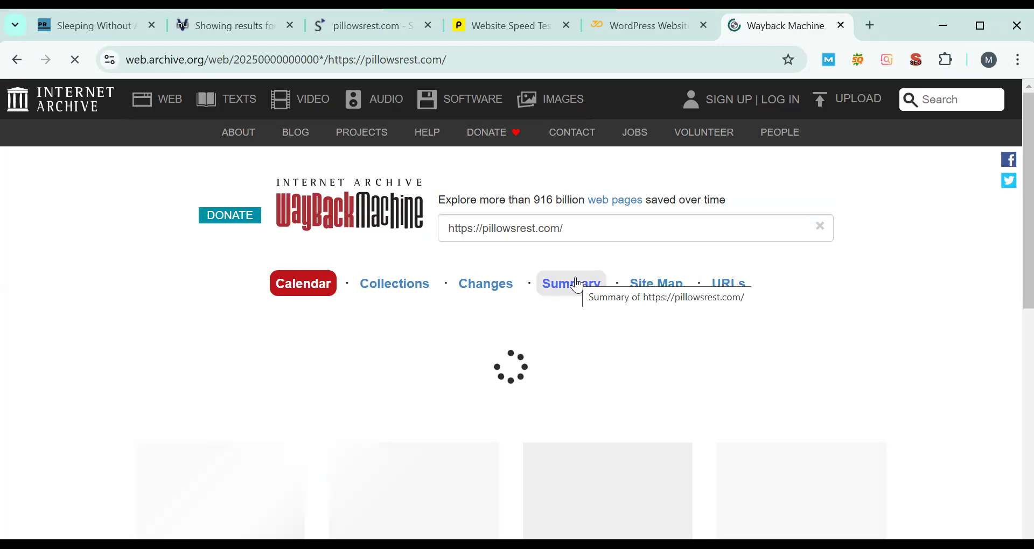
Examine how many times pillowsrest.com was saved and between which dates, highlighting that summary text.
scroll(577, 287, down, 3)
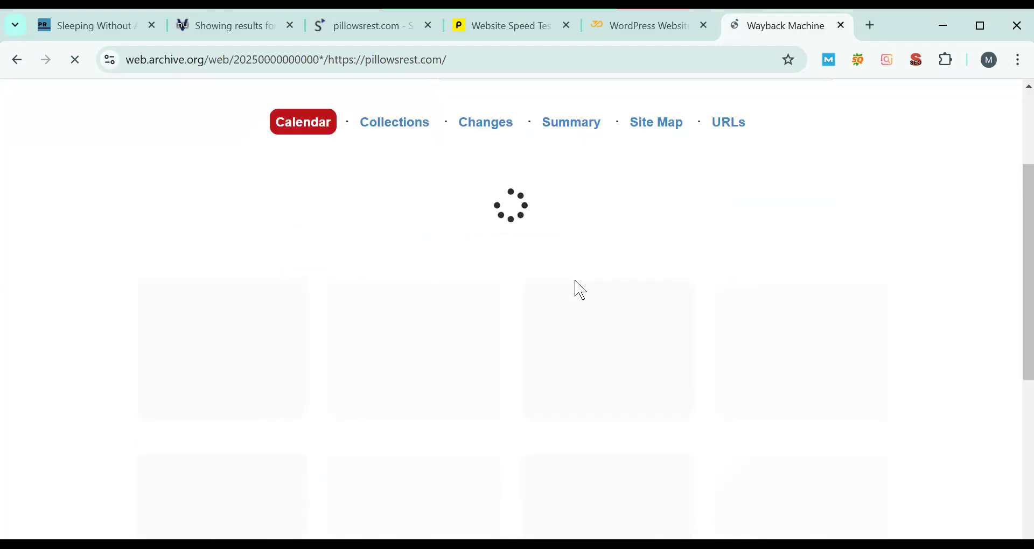
scroll(577, 288, up, 3)
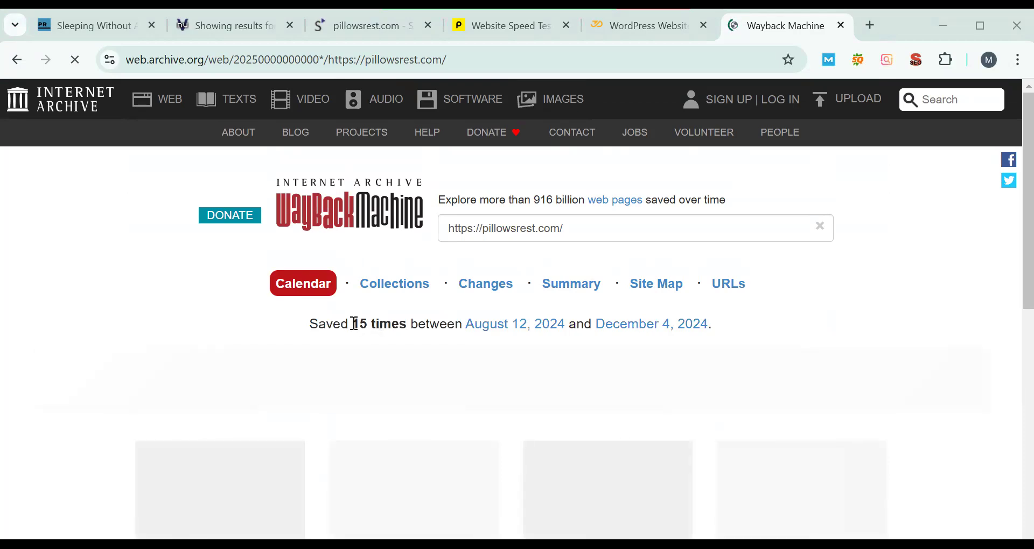
drag(353, 323, 705, 323)
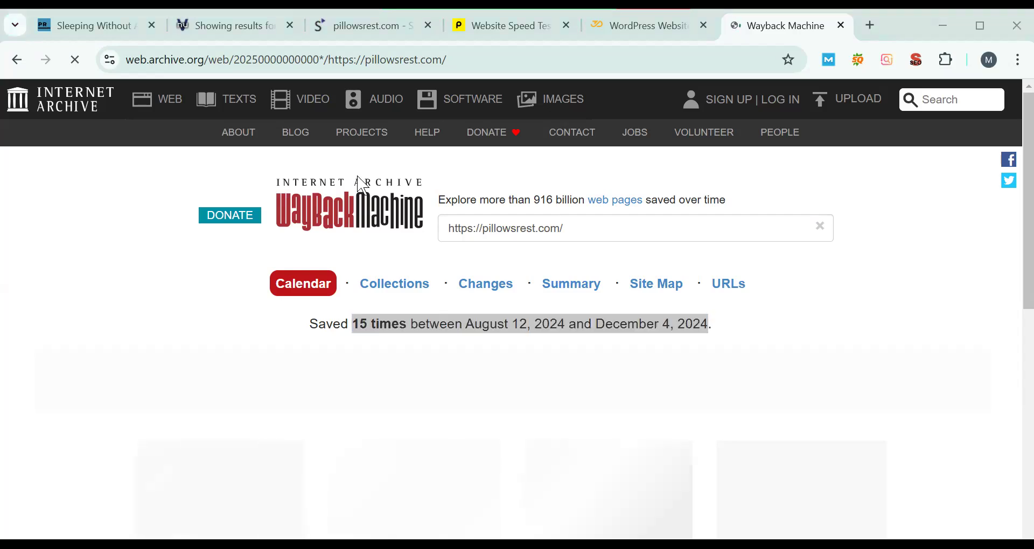
scroll(337, 275, down, 4)
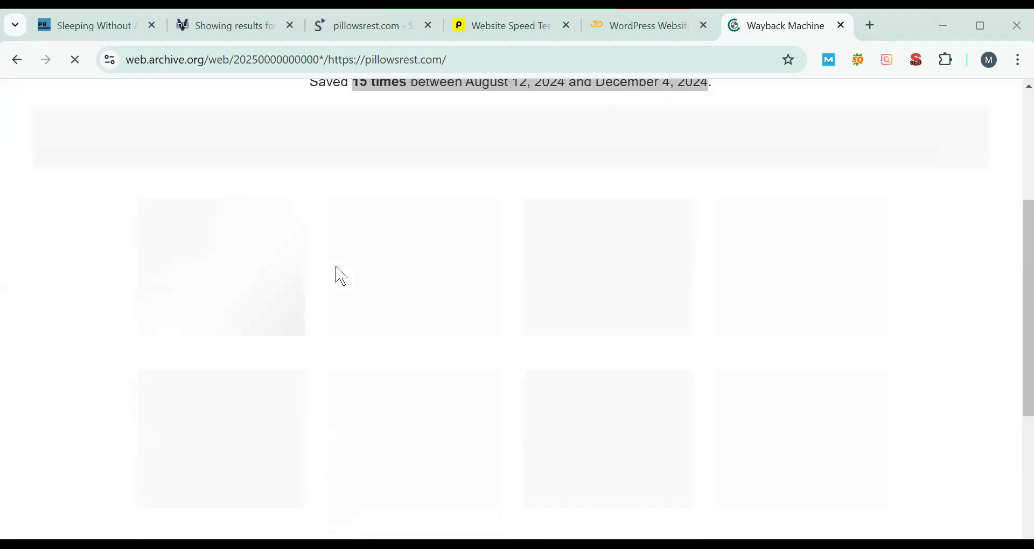
scroll(342, 276, up, 1)
scroll(339, 275, down, 4)
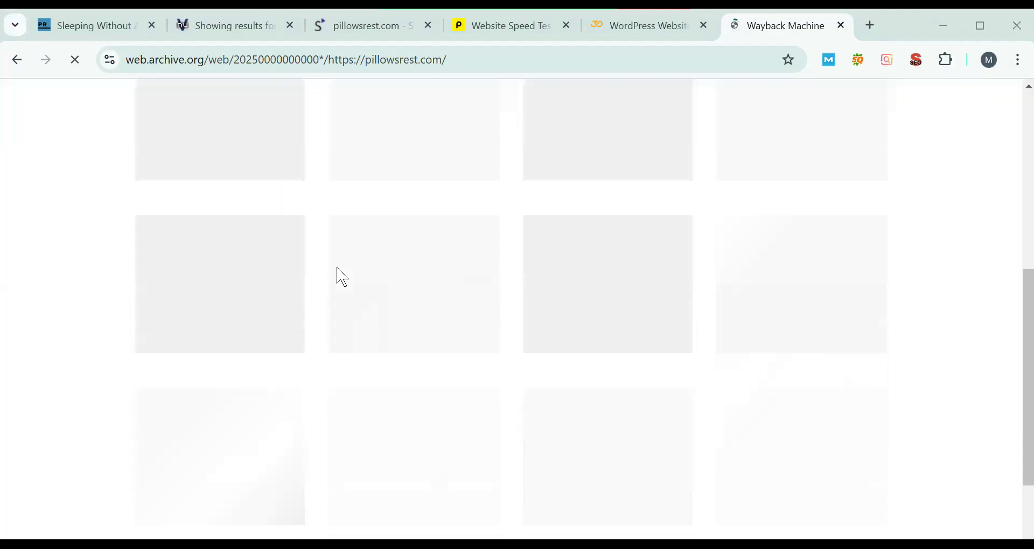
scroll(343, 276, up, 4)
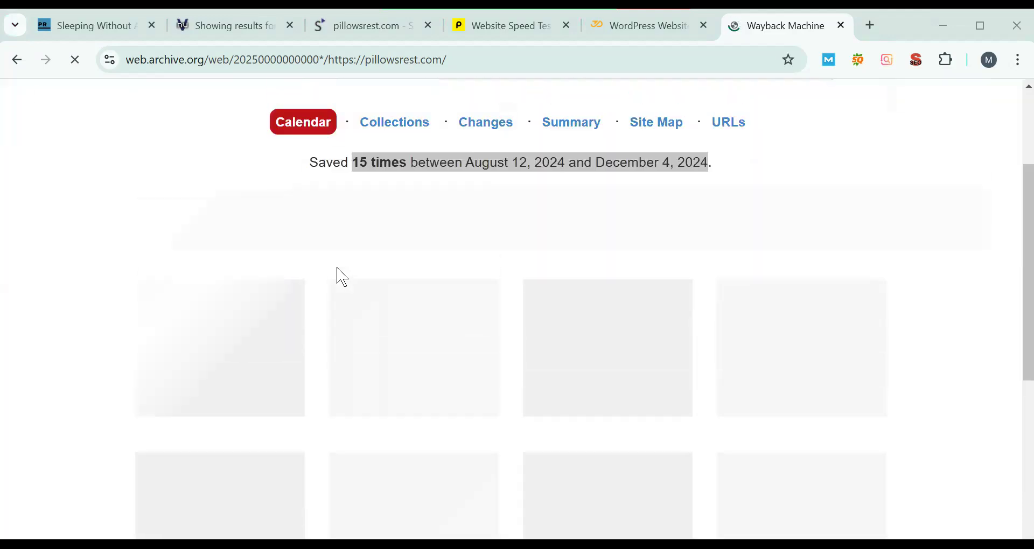
Close the other audit tabs, keeping only the pillowsrest.com article and the Wayback Machine.
click(704, 25)
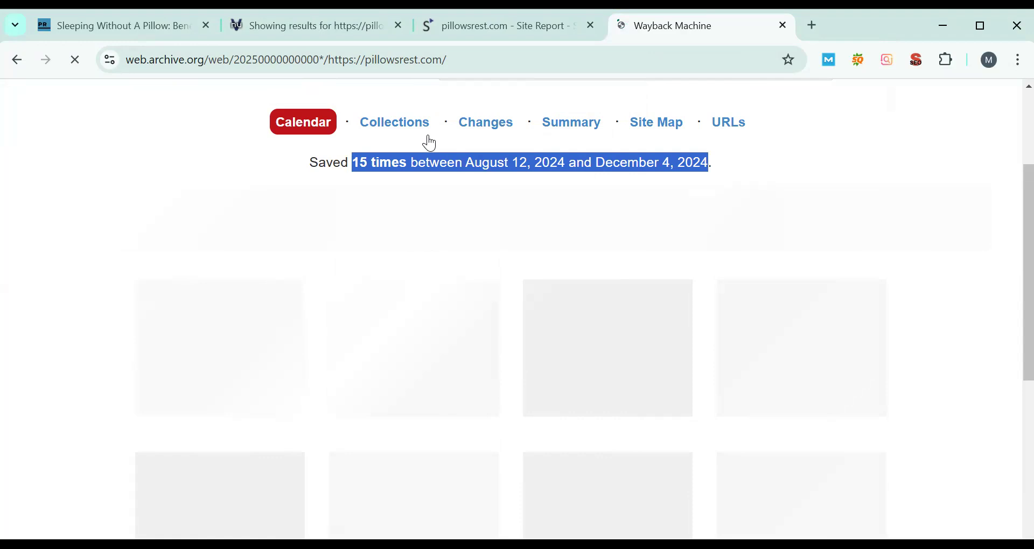
click(398, 26)
click(398, 25)
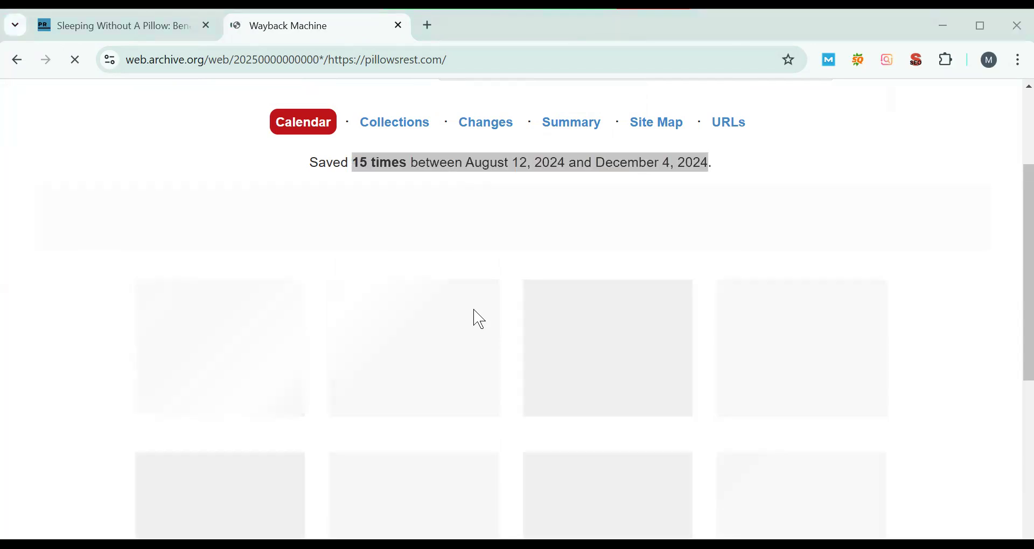
Switch the capture timeline to 2024 and look through that year's calendar for days with snapshots.
scroll(522, 258, up, 3)
scroll(526, 272, down, 5)
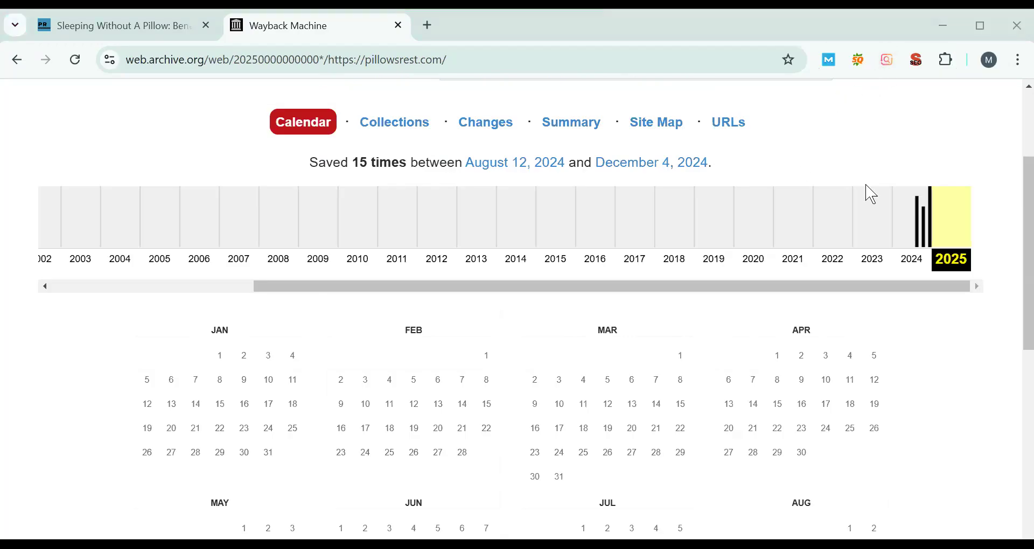
scroll(700, 238, up, 3)
scroll(808, 241, down, 2)
scroll(823, 243, down, 1)
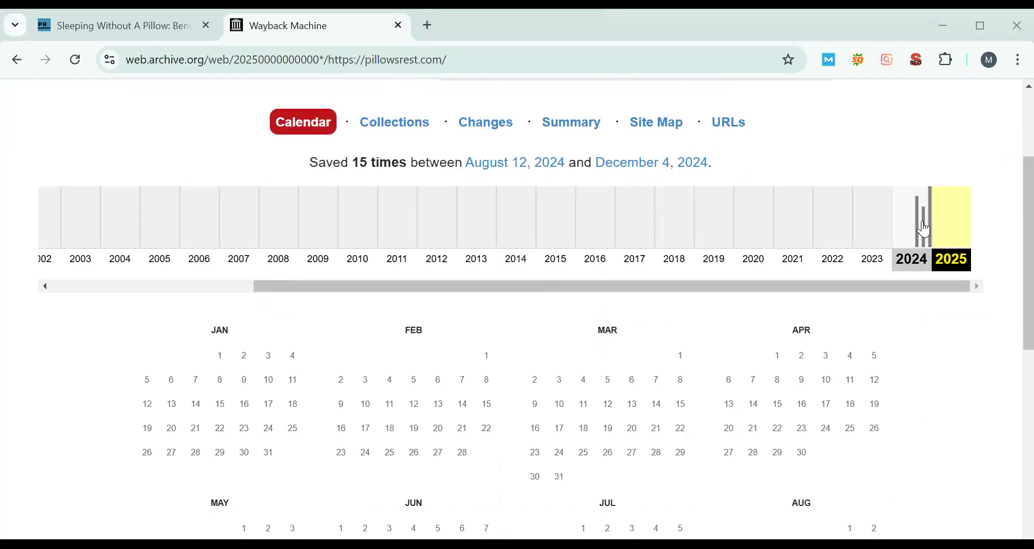
click(923, 229)
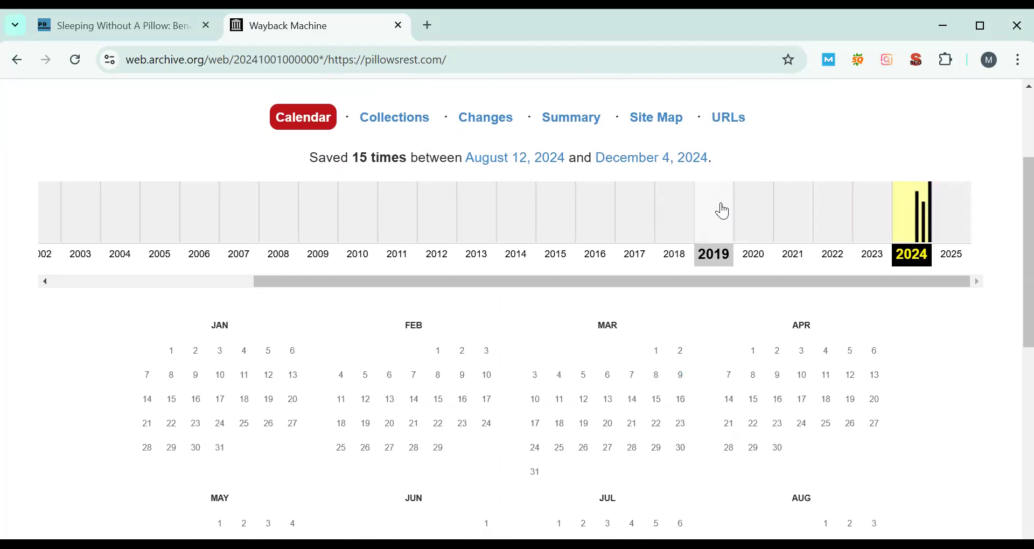
scroll(725, 211, down, 3)
scroll(724, 211, down, 3)
Open the 07:28:28 snapshot of August 12, 2024 in a separate tab, keeping the calendar available.
mouse_move(754, 253)
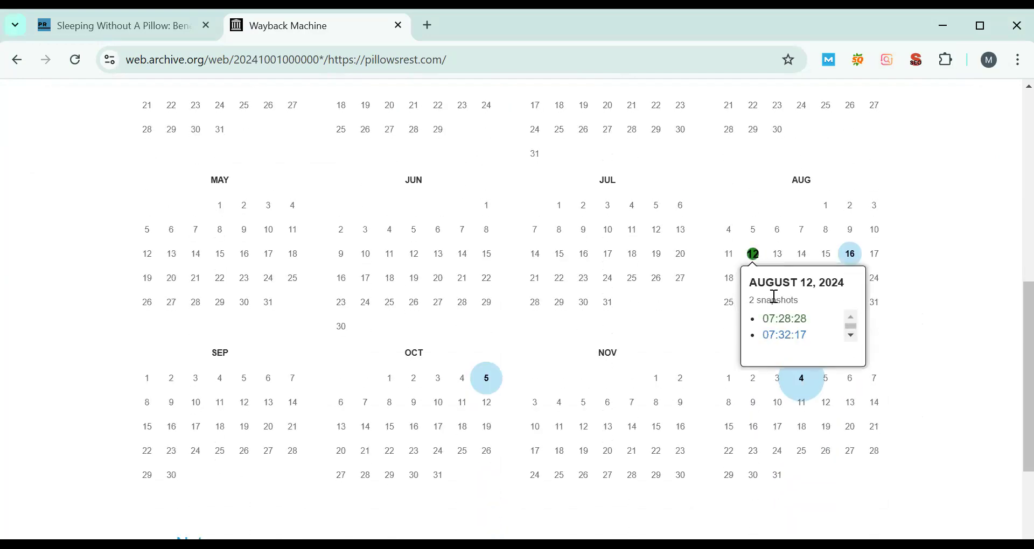
click(798, 320)
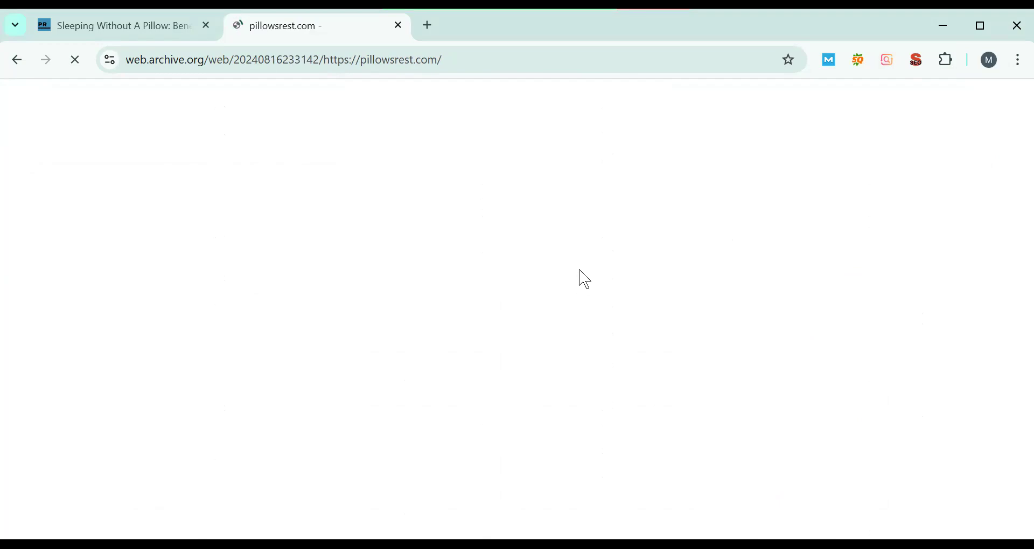
click(9, 66)
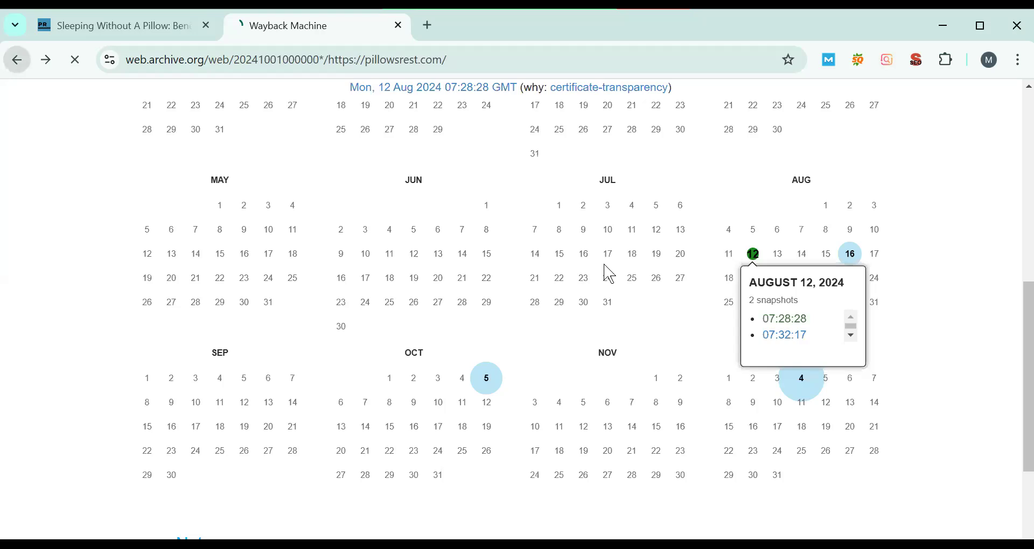
right_click(771, 318)
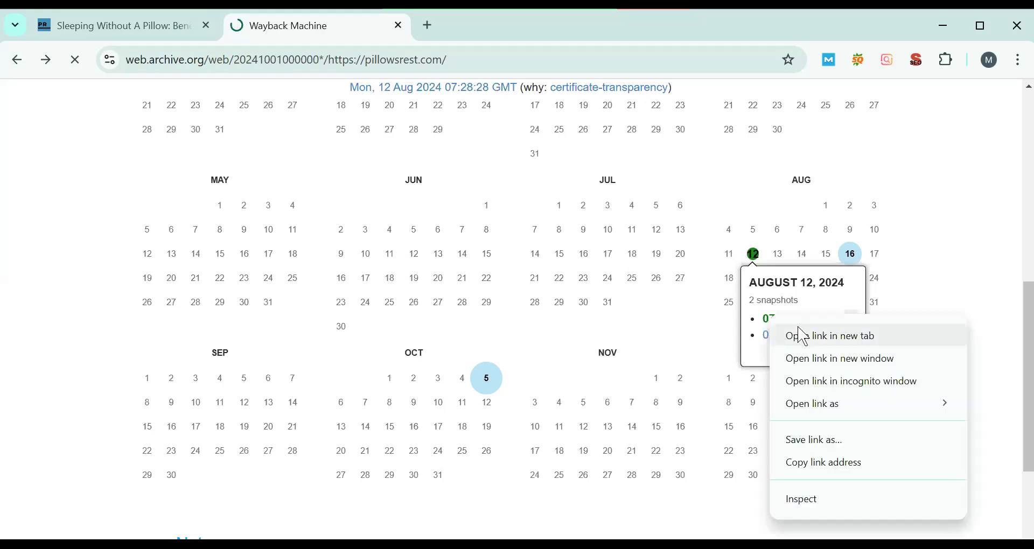
click(803, 336)
Check the August 16, 2024 snapshots and review the capture timeline above the calendar.
mouse_move(851, 255)
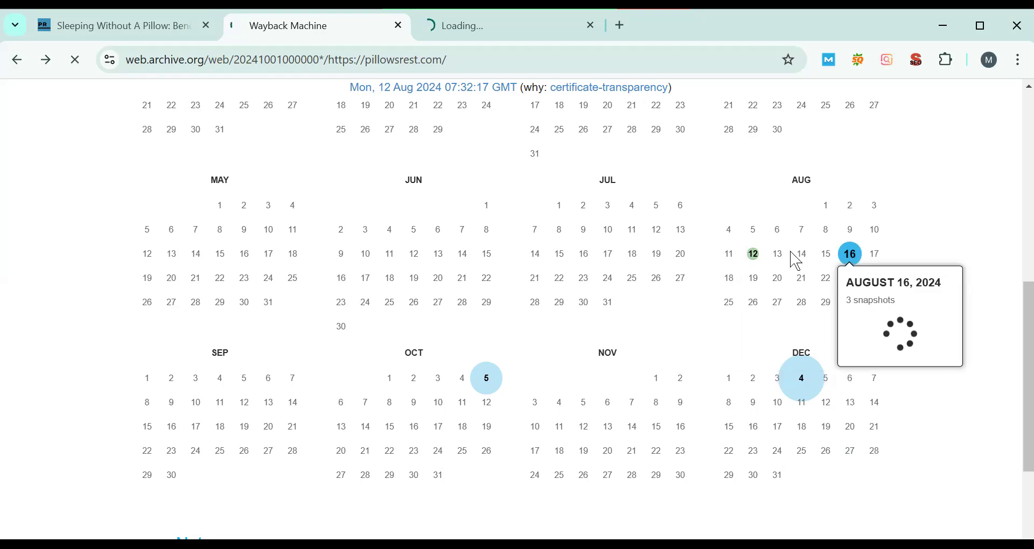
scroll(653, 245, down, 3)
scroll(701, 238, up, 7)
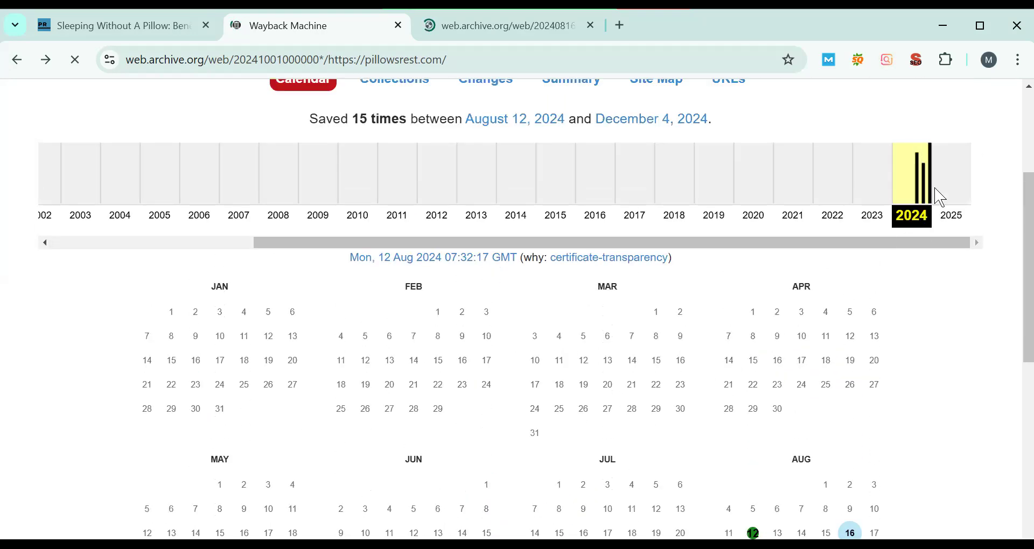
scroll(565, 277, up, 4)
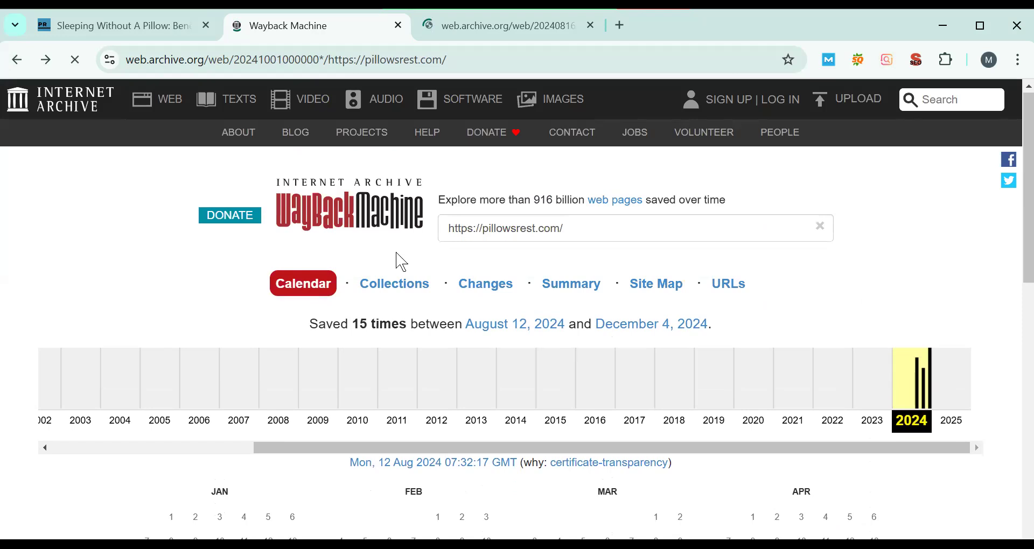
Check the tab with the archived pillowsrest.com snapshot and close it.
click(544, 30)
click(334, 28)
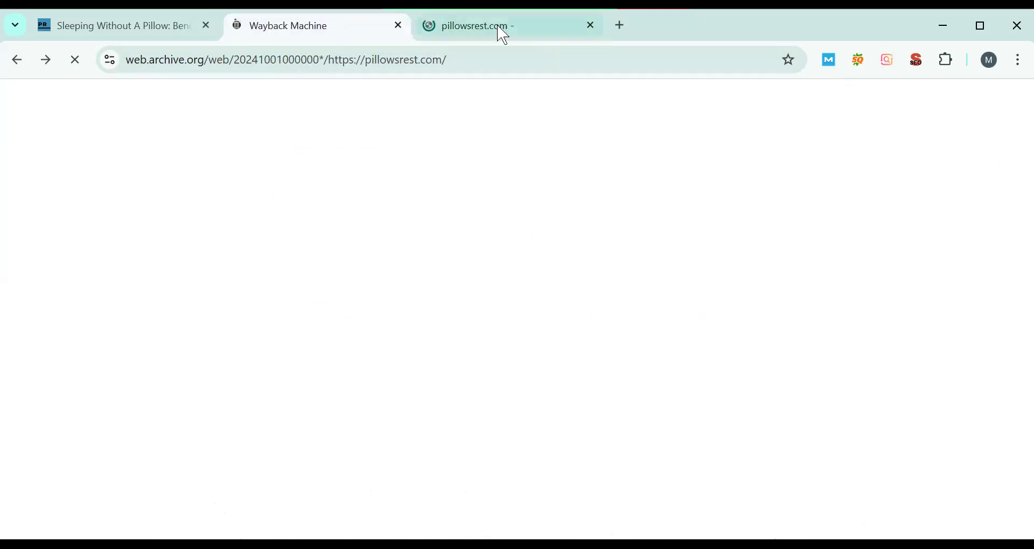
click(584, 28)
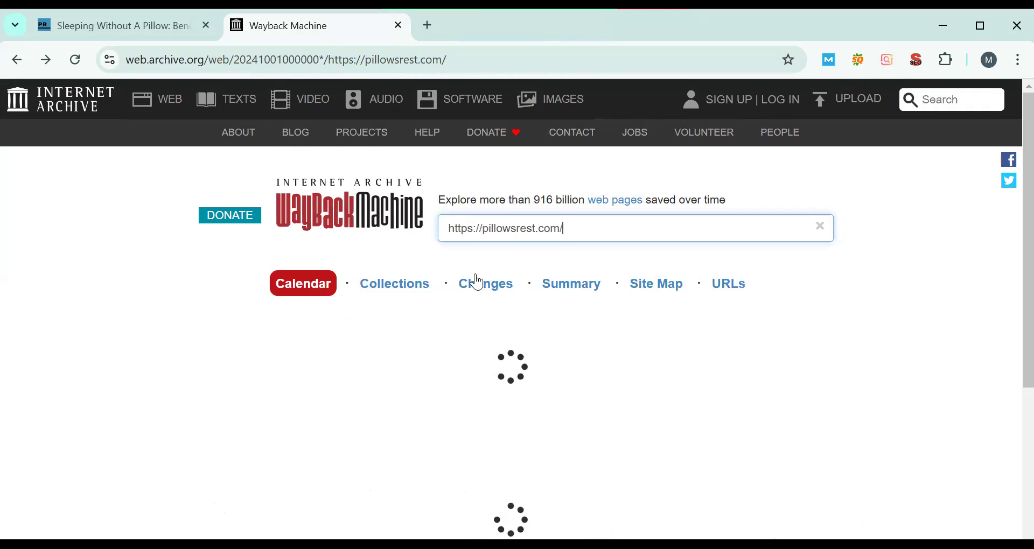
Bring up the list of captured URLs for pillowsrest.com and examine its files, MIME types and capture dates.
click(657, 294)
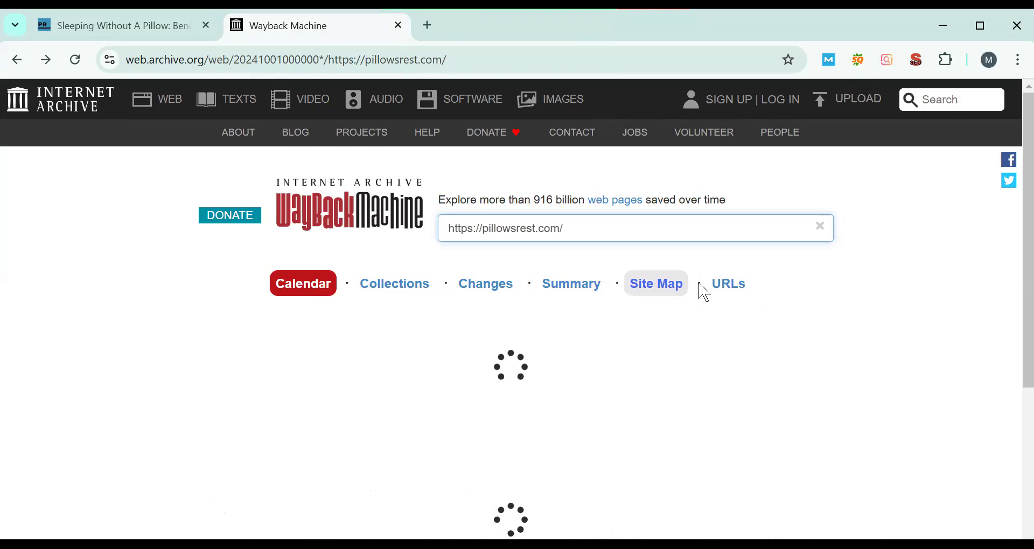
click(398, 290)
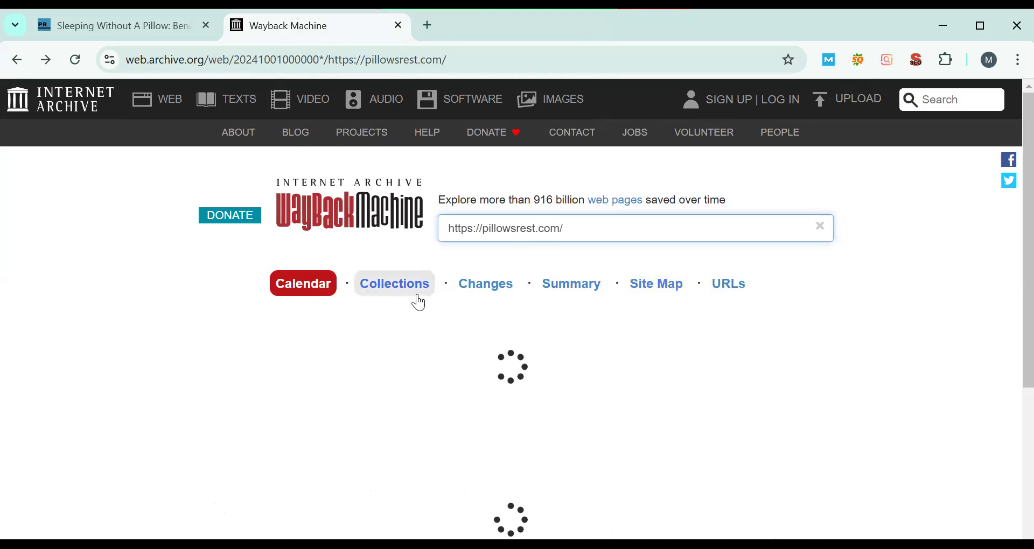
scroll(418, 300, down, 5)
scroll(418, 302, up, 5)
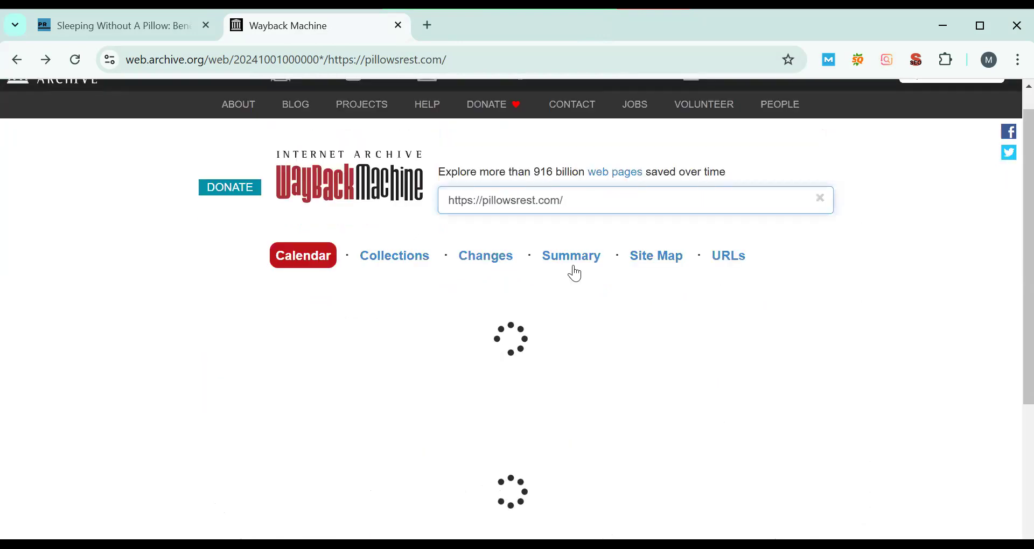
click(729, 258)
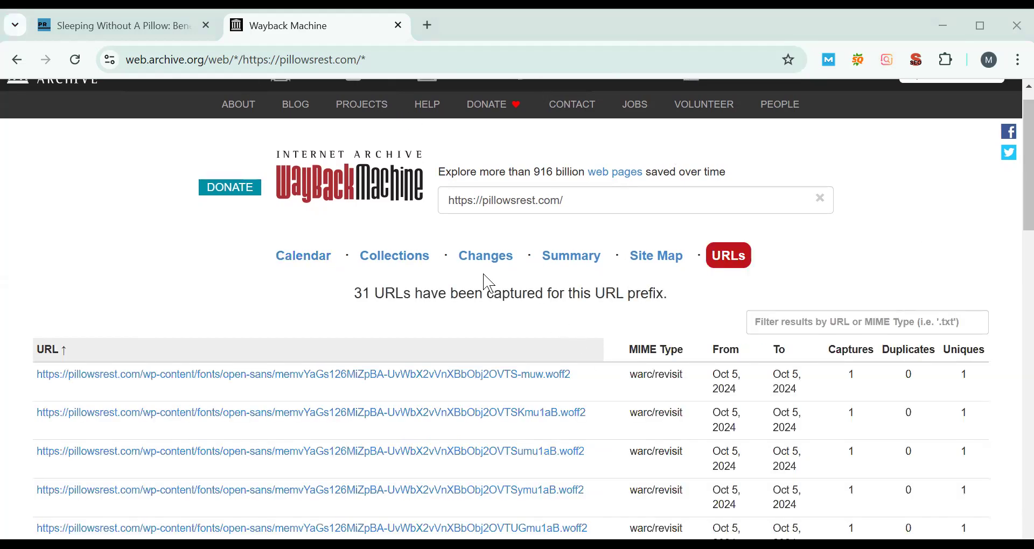
scroll(462, 275, down, 3)
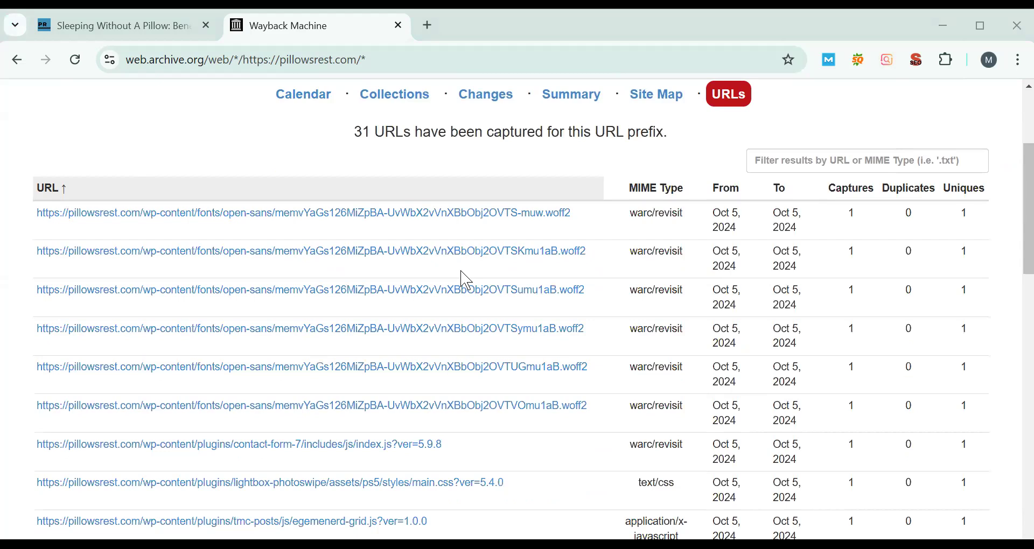
scroll(466, 280, down, 12)
scroll(467, 280, up, 10)
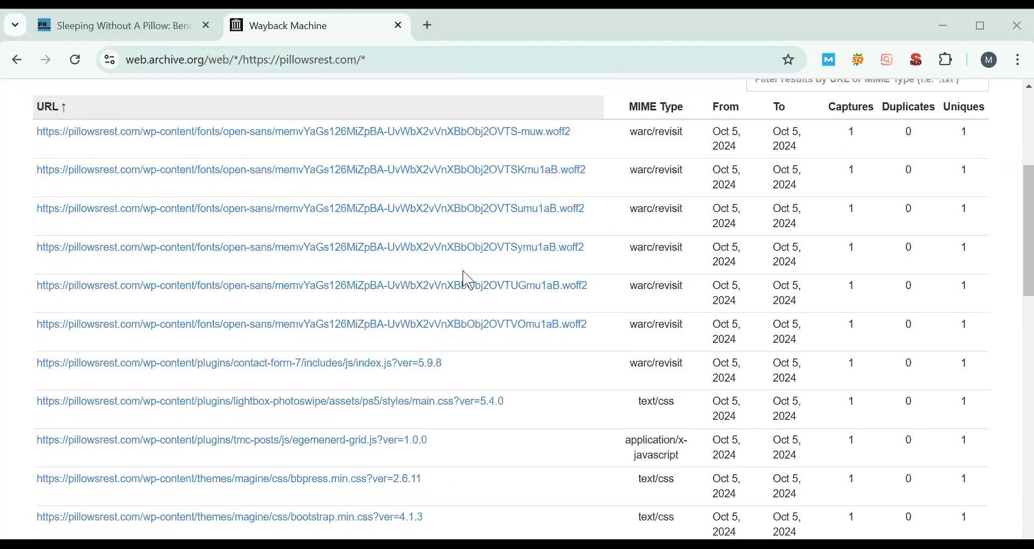
scroll(653, 267, up, 5)
Show the archived site map of pillowsrest.com and examine its radial graph.
click(656, 271)
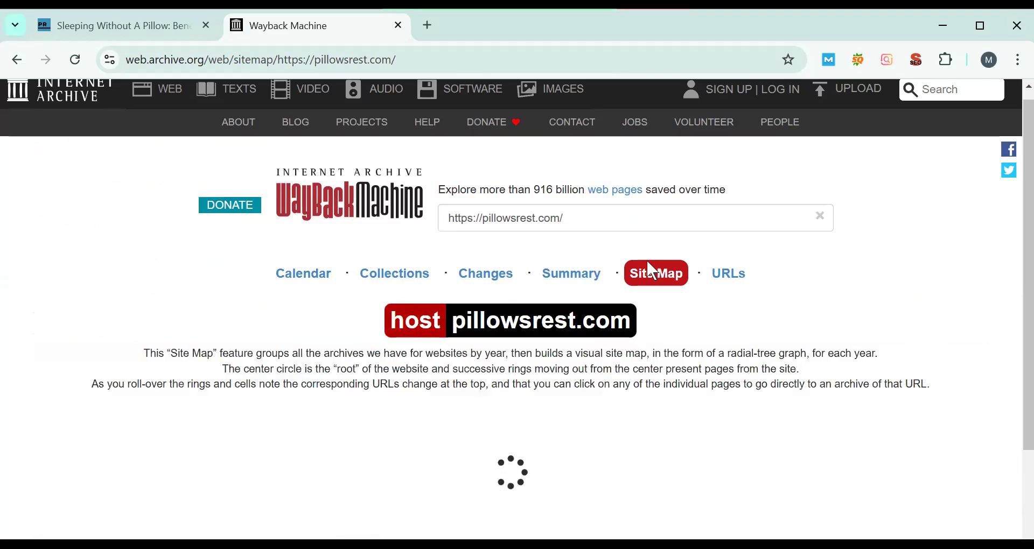
scroll(522, 238, down, 10)
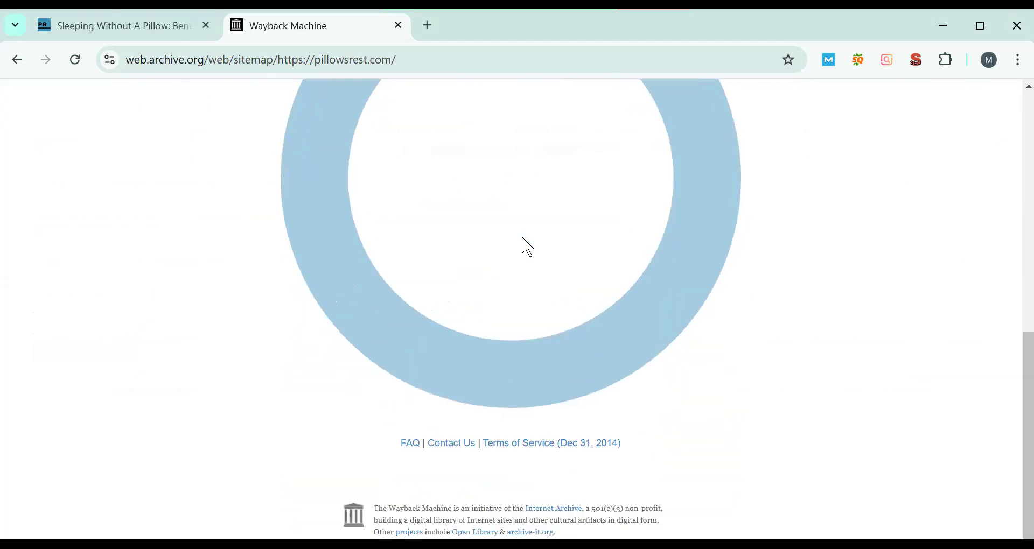
Check the archive summary of pillowsrest.com, and bring up its Changes view with the 2024 variation grid.
scroll(590, 296, up, 10)
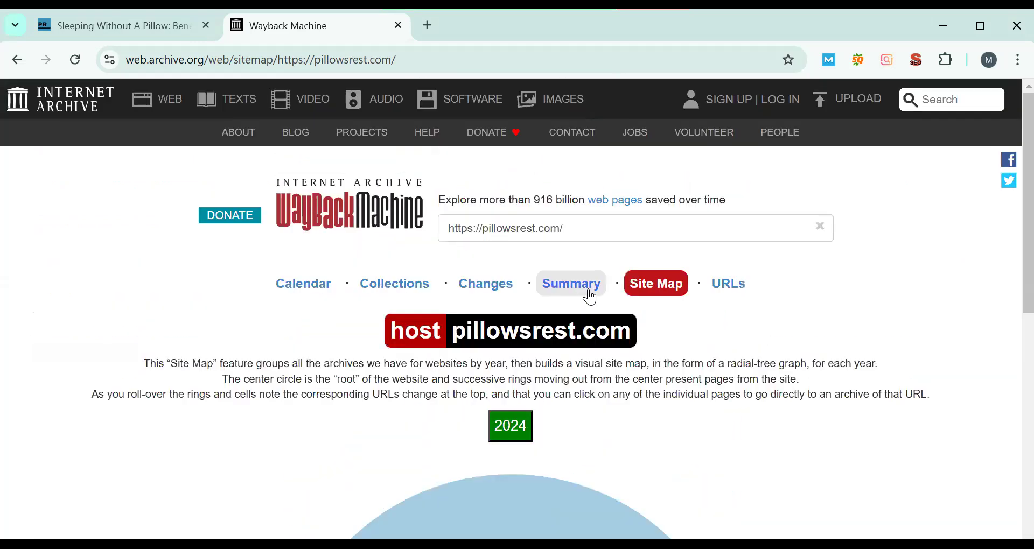
click(590, 296)
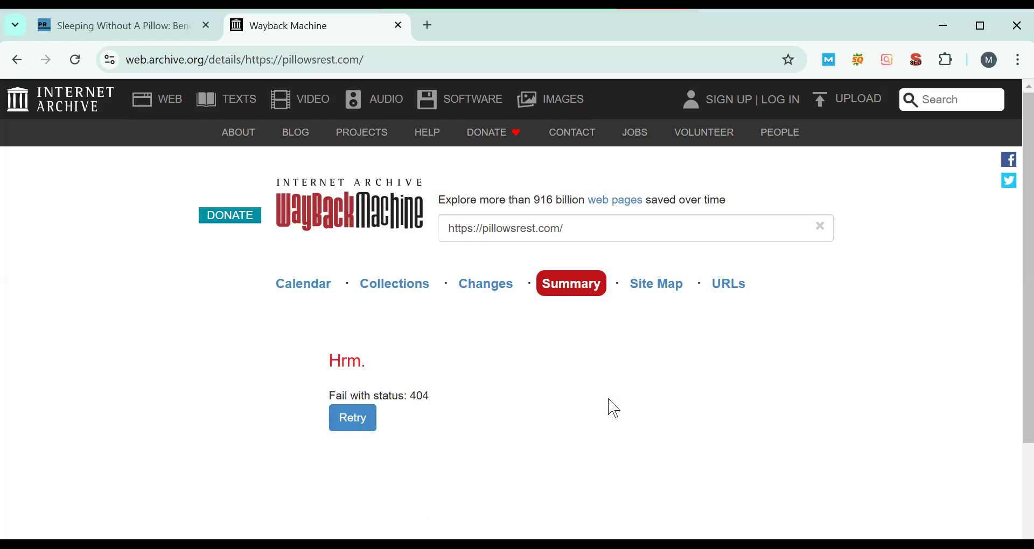
click(505, 284)
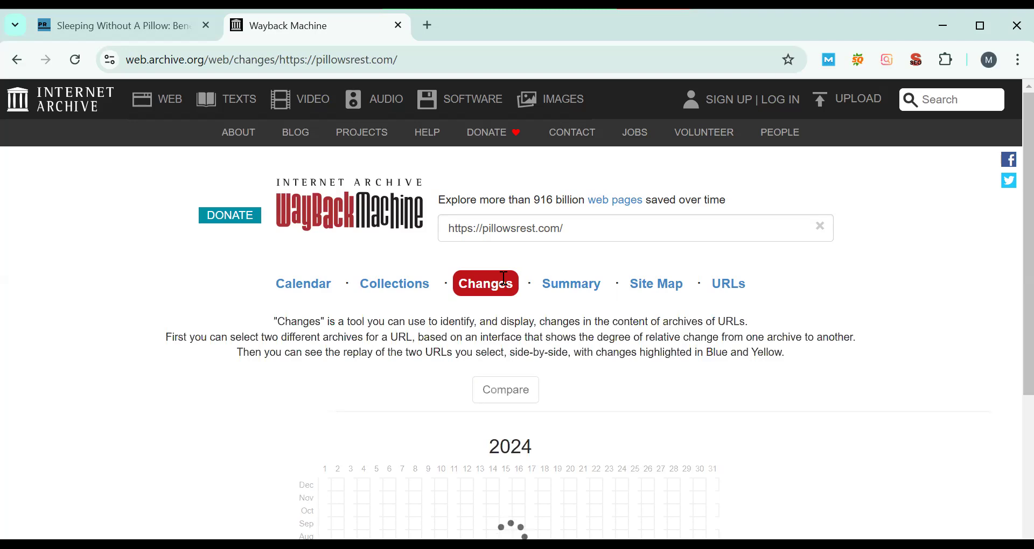
scroll(509, 320, down, 4)
scroll(508, 325, up, 3)
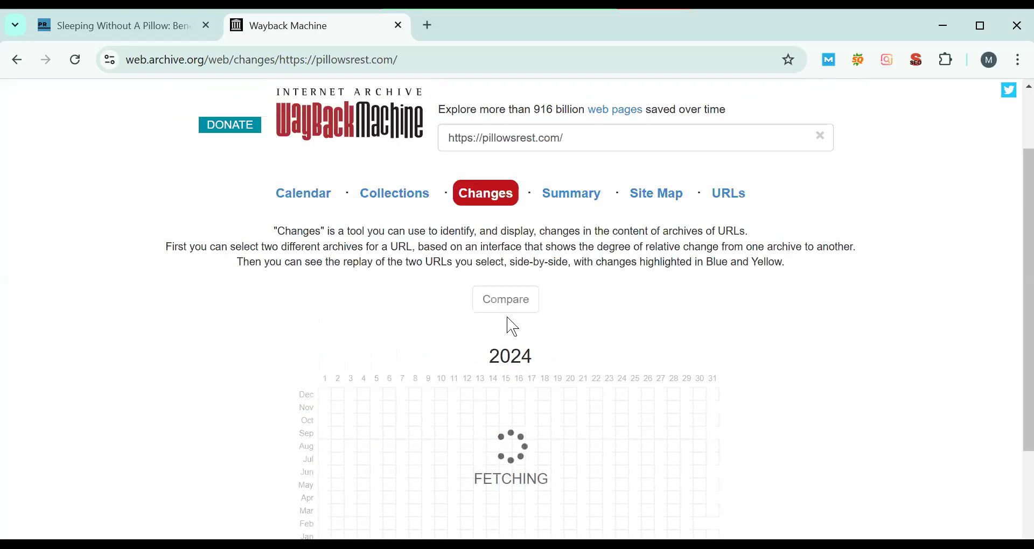
scroll(511, 377, down, 3)
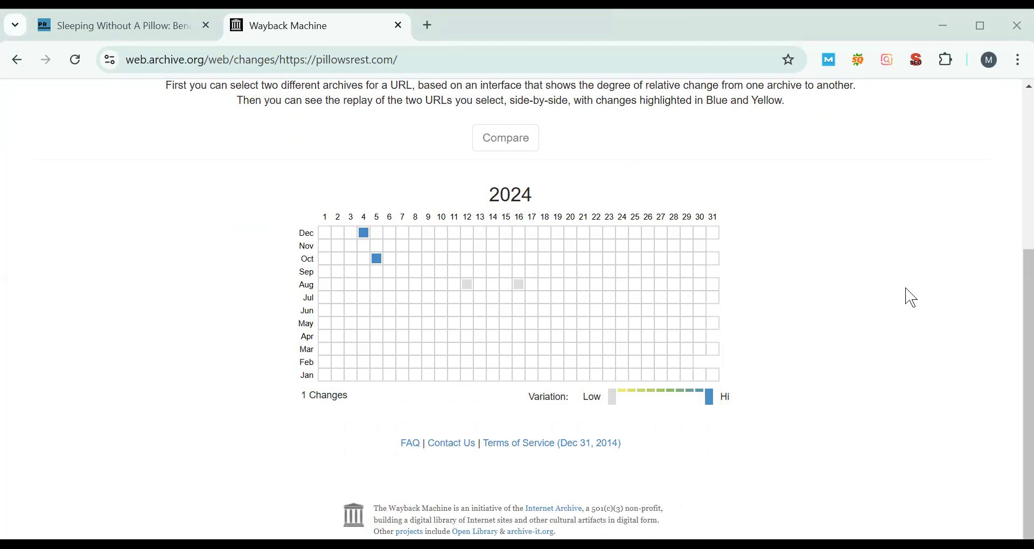
Check the details of the October 5, 2024 snapshot in the variation grid.
mouse_move(392, 262)
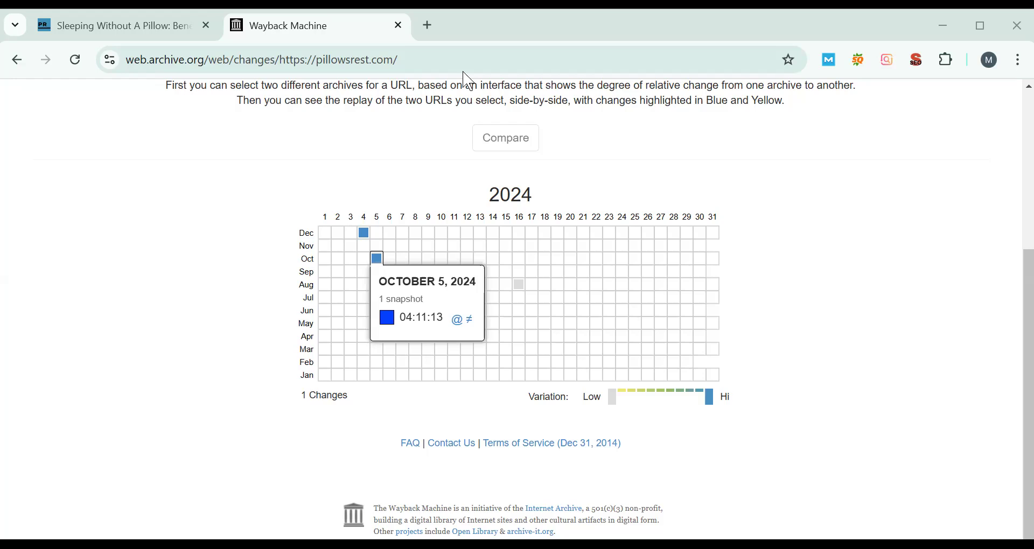
right_click(426, 321)
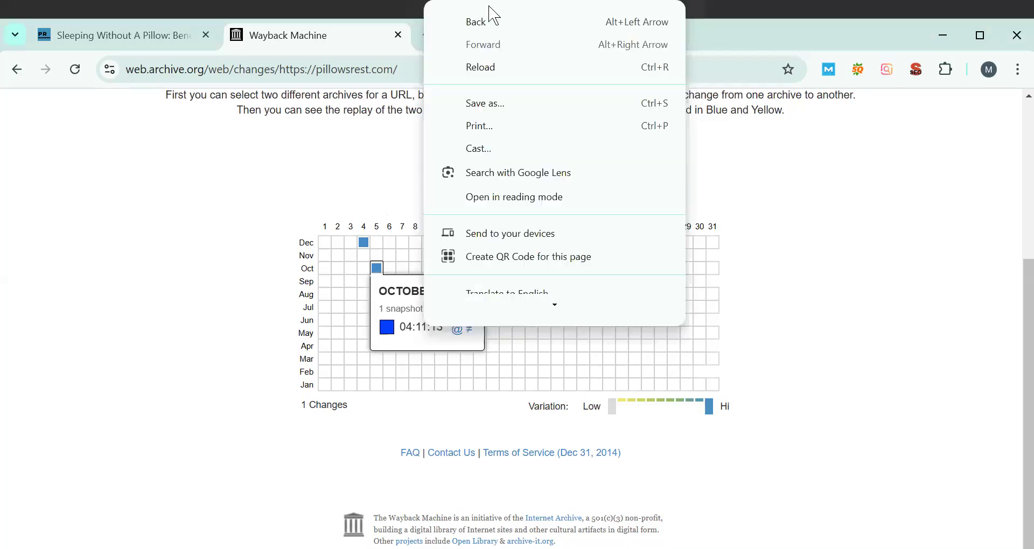
click(785, 245)
Return to the capture calendar of pillowsrest.com and check the December 4, 2024 snapshots.
scroll(784, 245, up, 5)
click(306, 292)
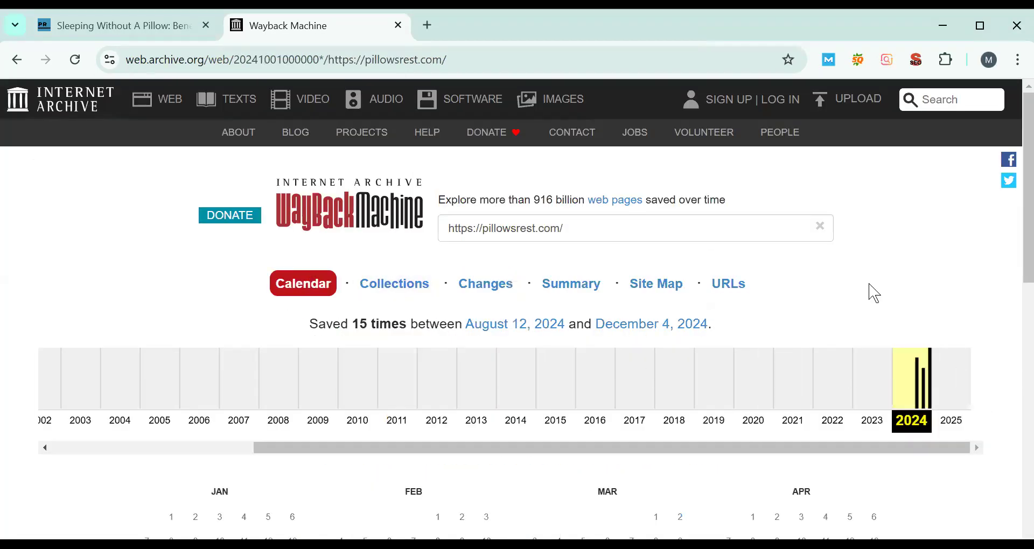
scroll(873, 293, down, 9)
mouse_move(802, 384)
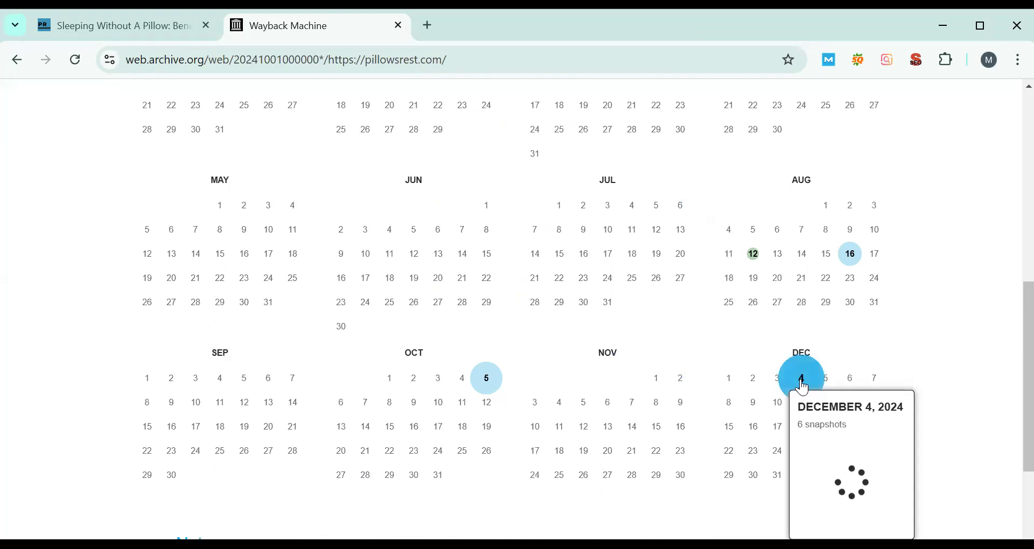
scroll(801, 387, down, 3)
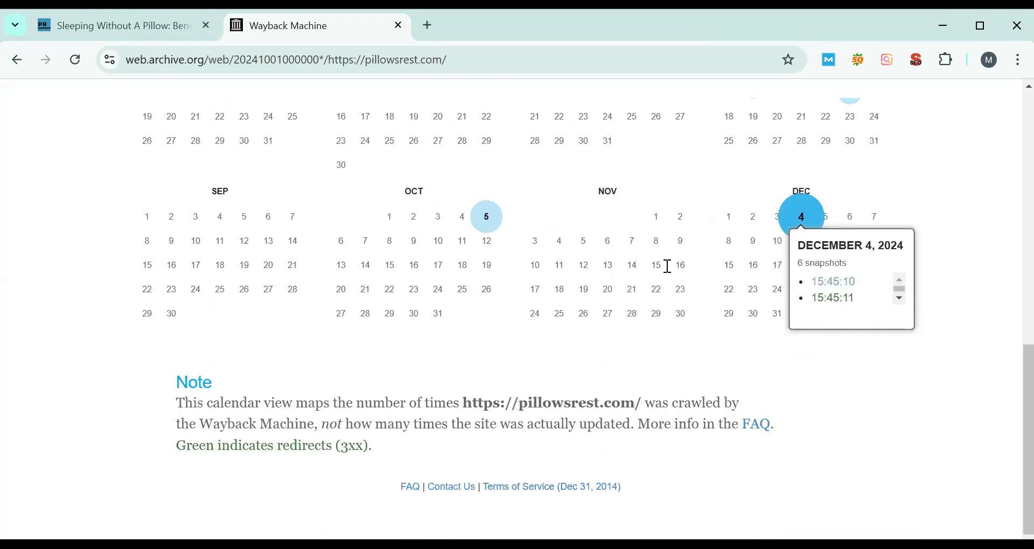